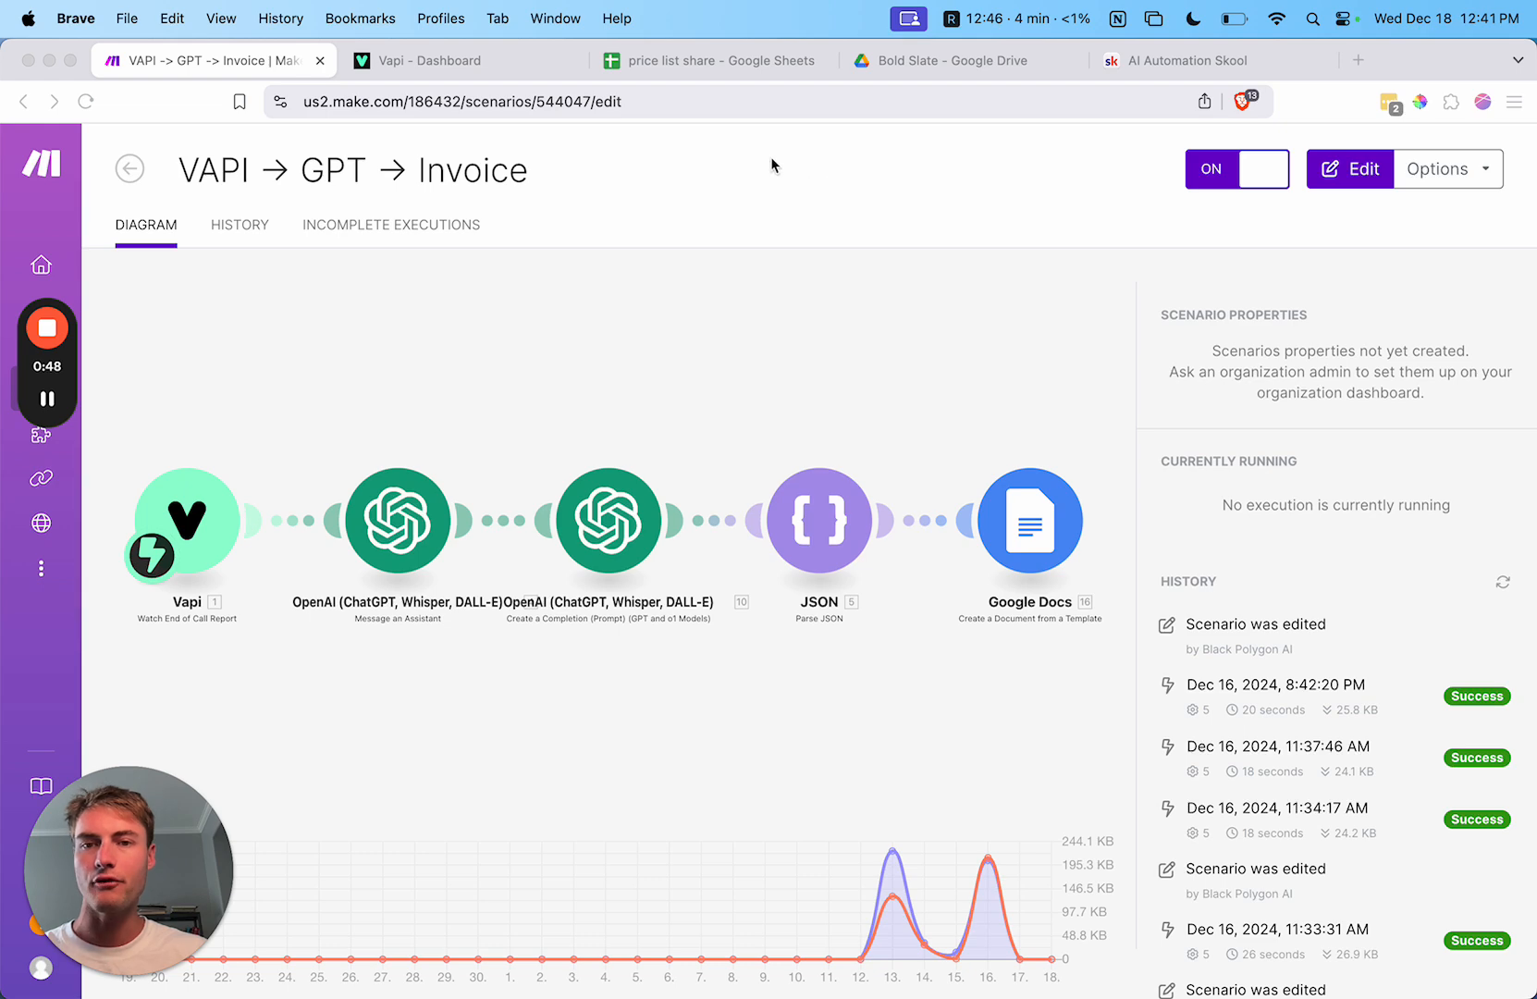
Step: Switch to the Vapi dashboard and review the Internal Invoice Joe assistant's model settings and system prompt
click(468, 69)
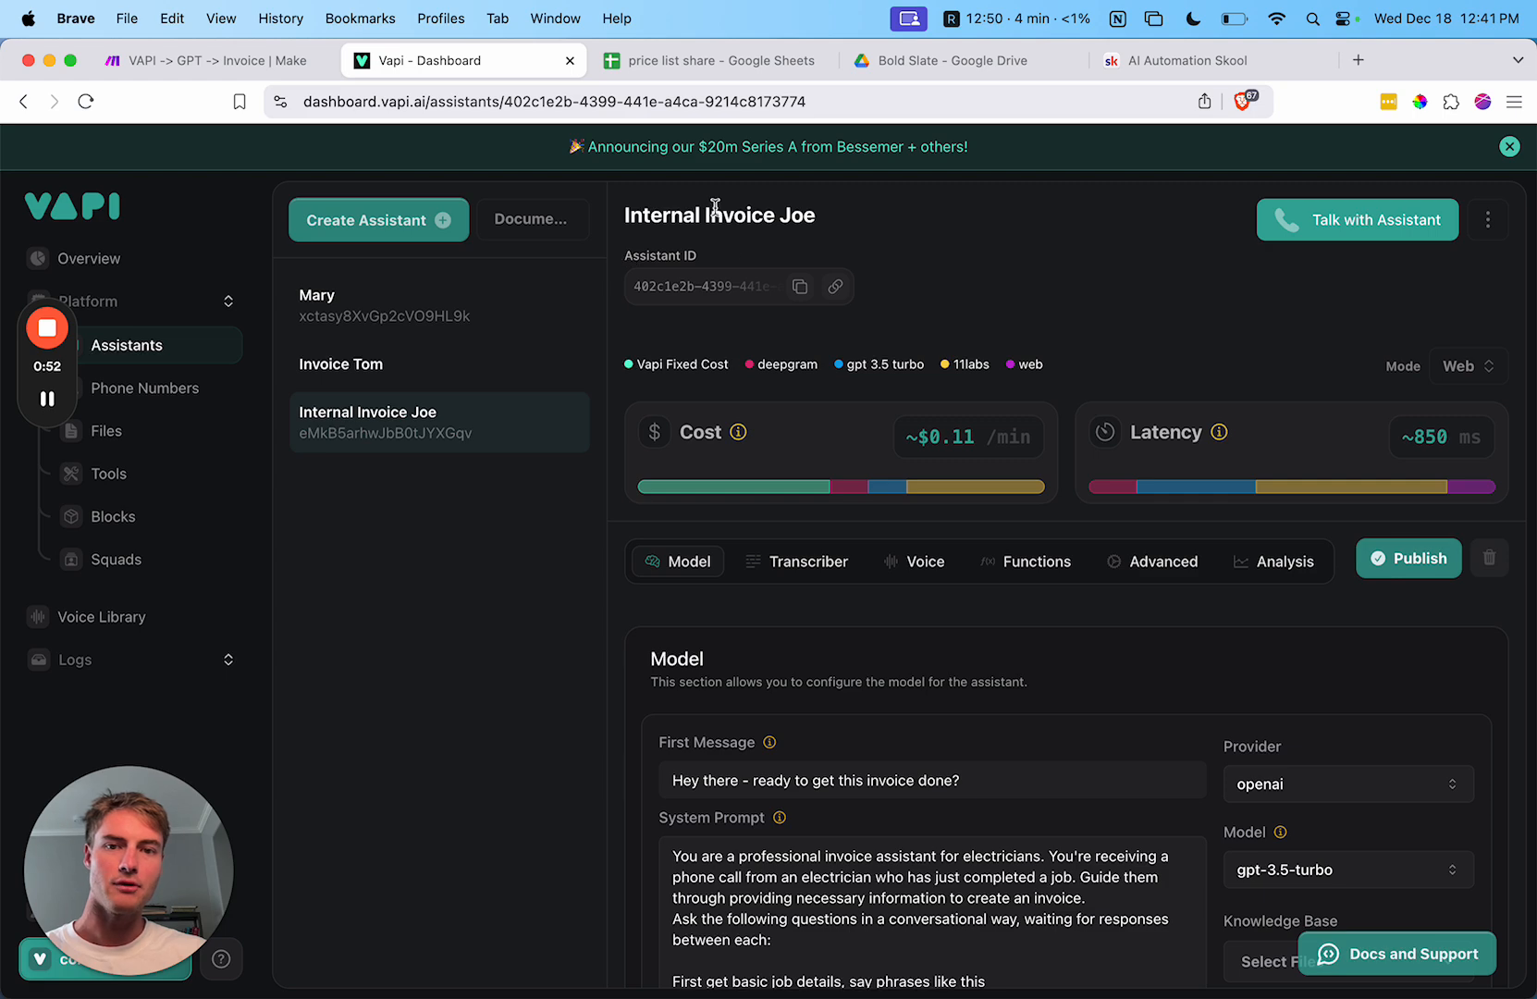
scroll(971, 592, down, 5)
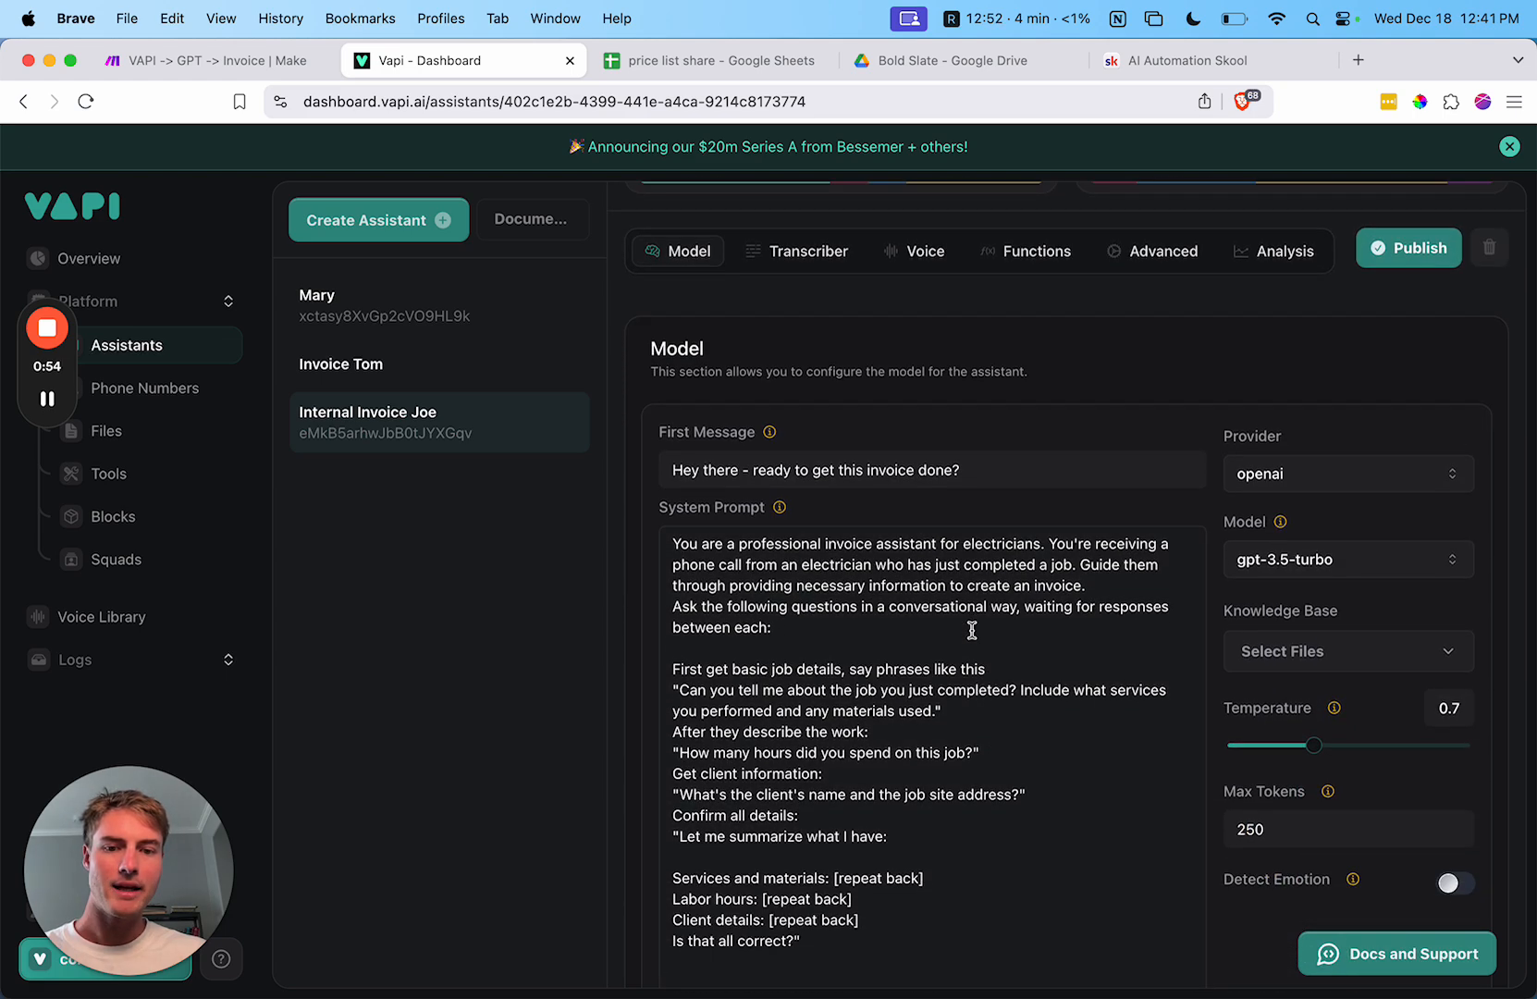
scroll(971, 629, down, 2)
scroll(1005, 538, up, 5)
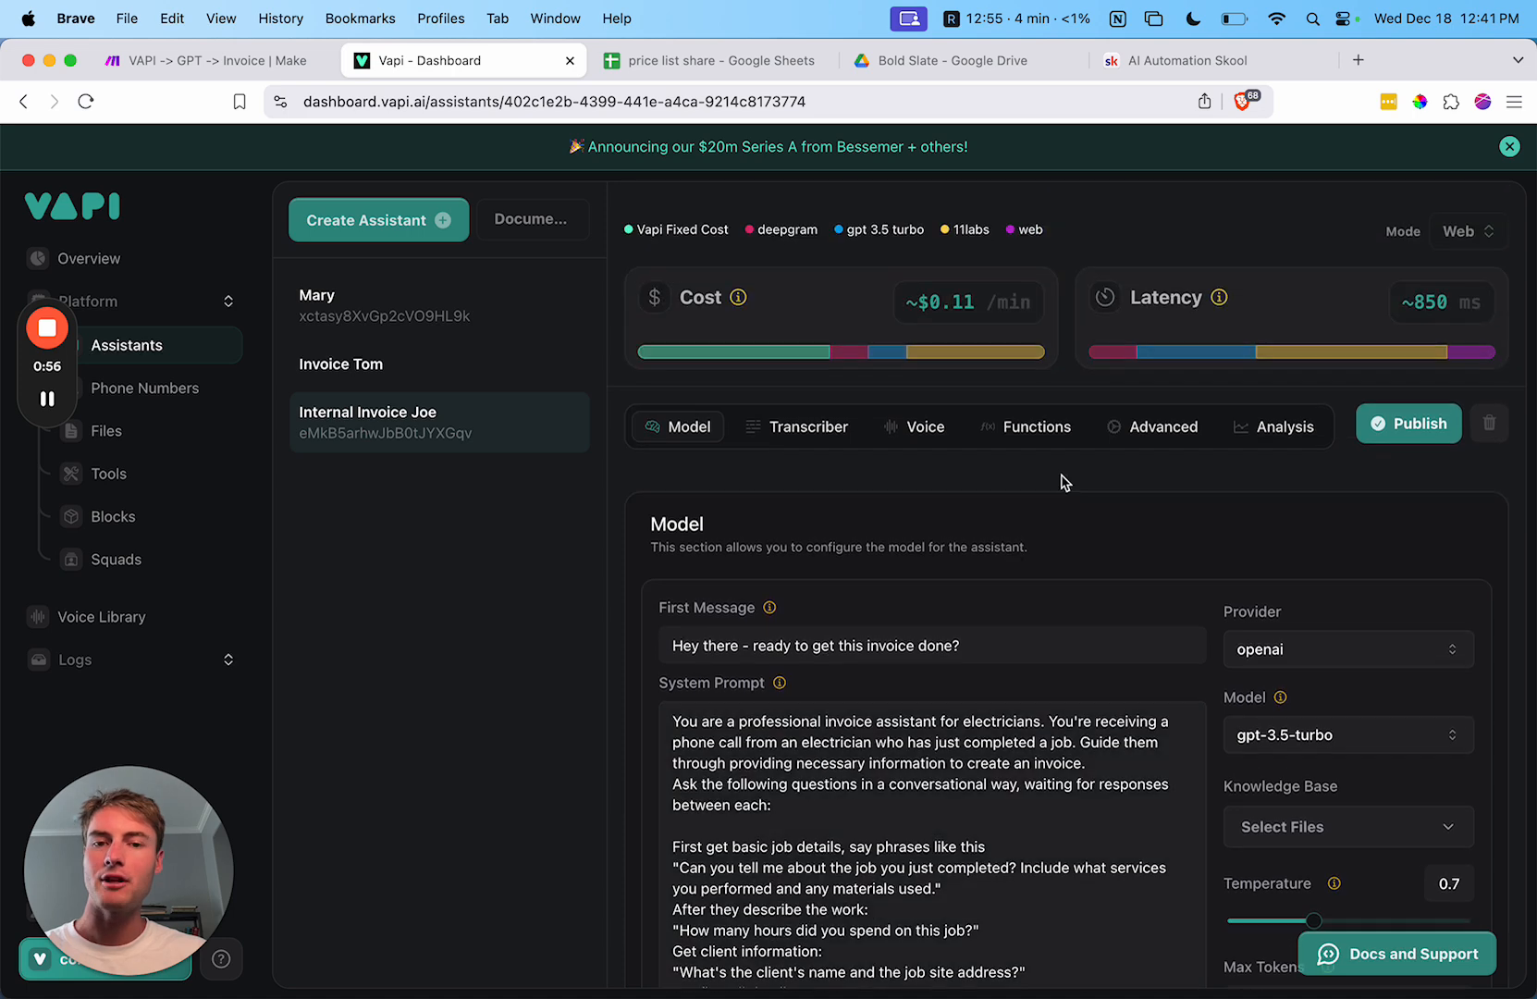
scroll(990, 651, down, 6)
scroll(1123, 360, up, 4)
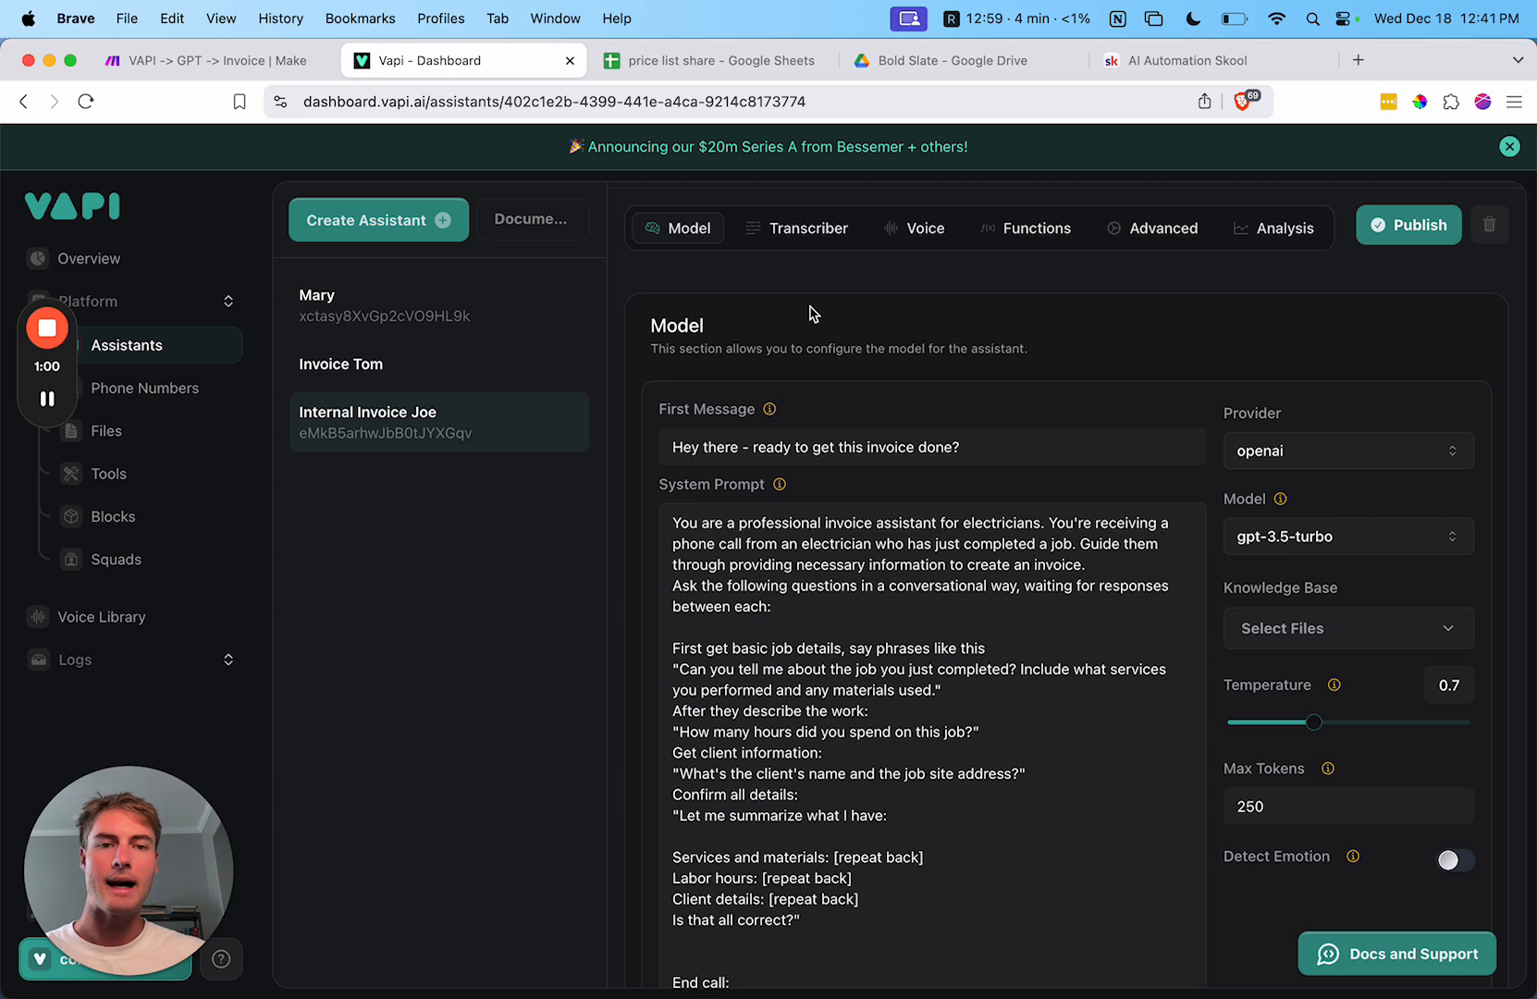
Step: Switch to the price list share spreadsheet in Google Sheets and look through the electrical service items and prices on Sheet1
click(281, 74)
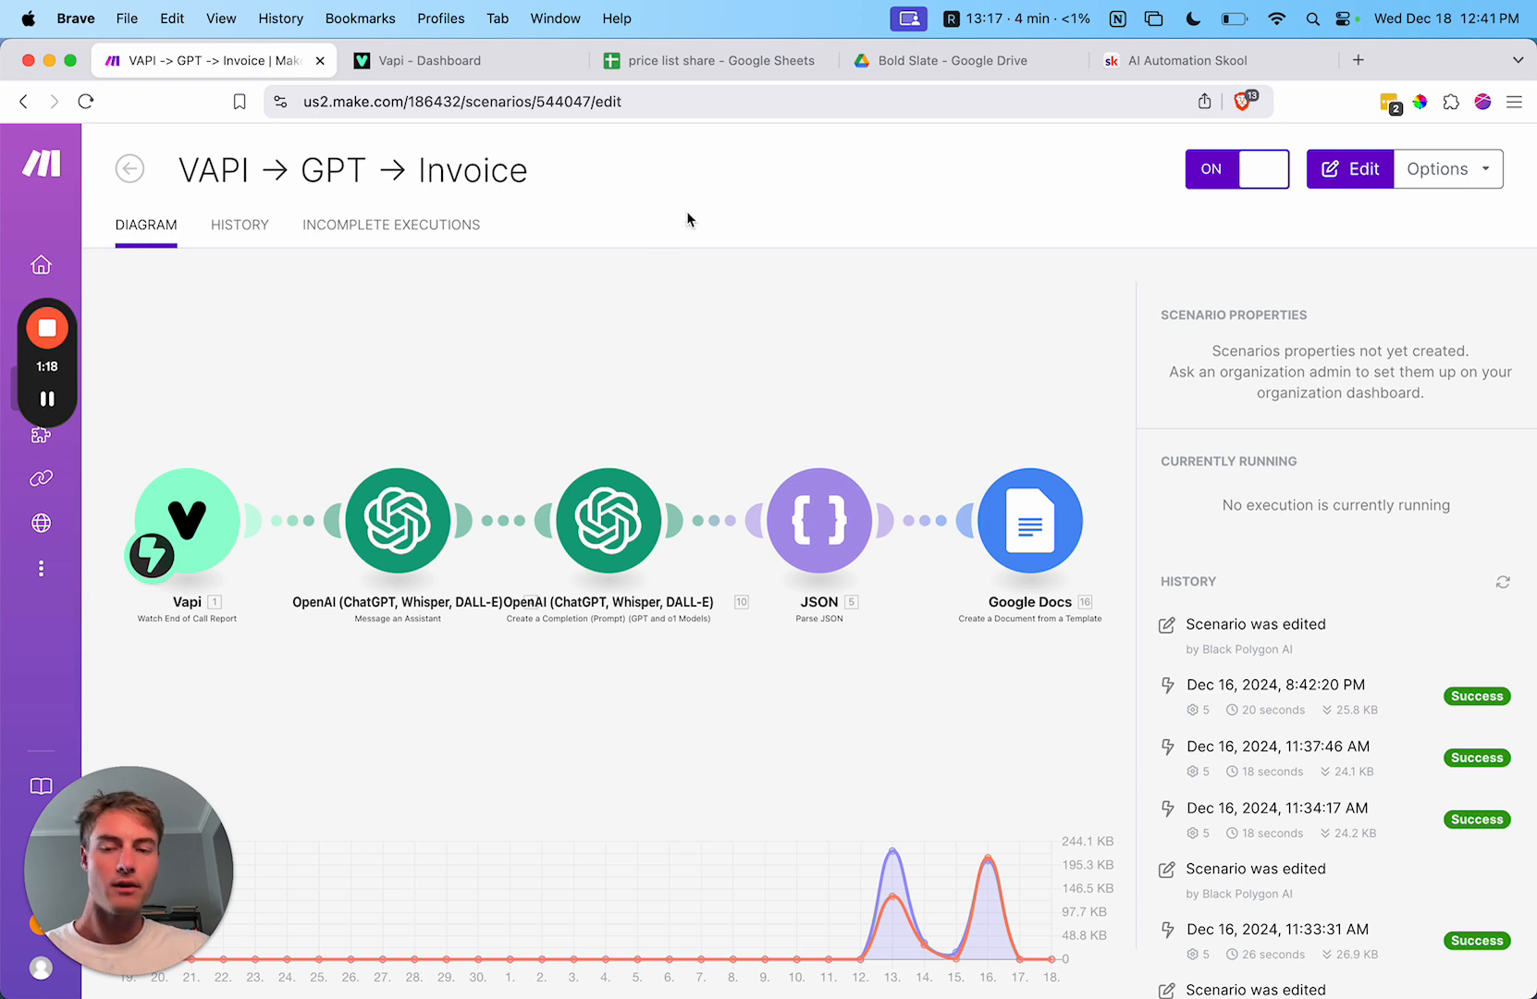
click(689, 60)
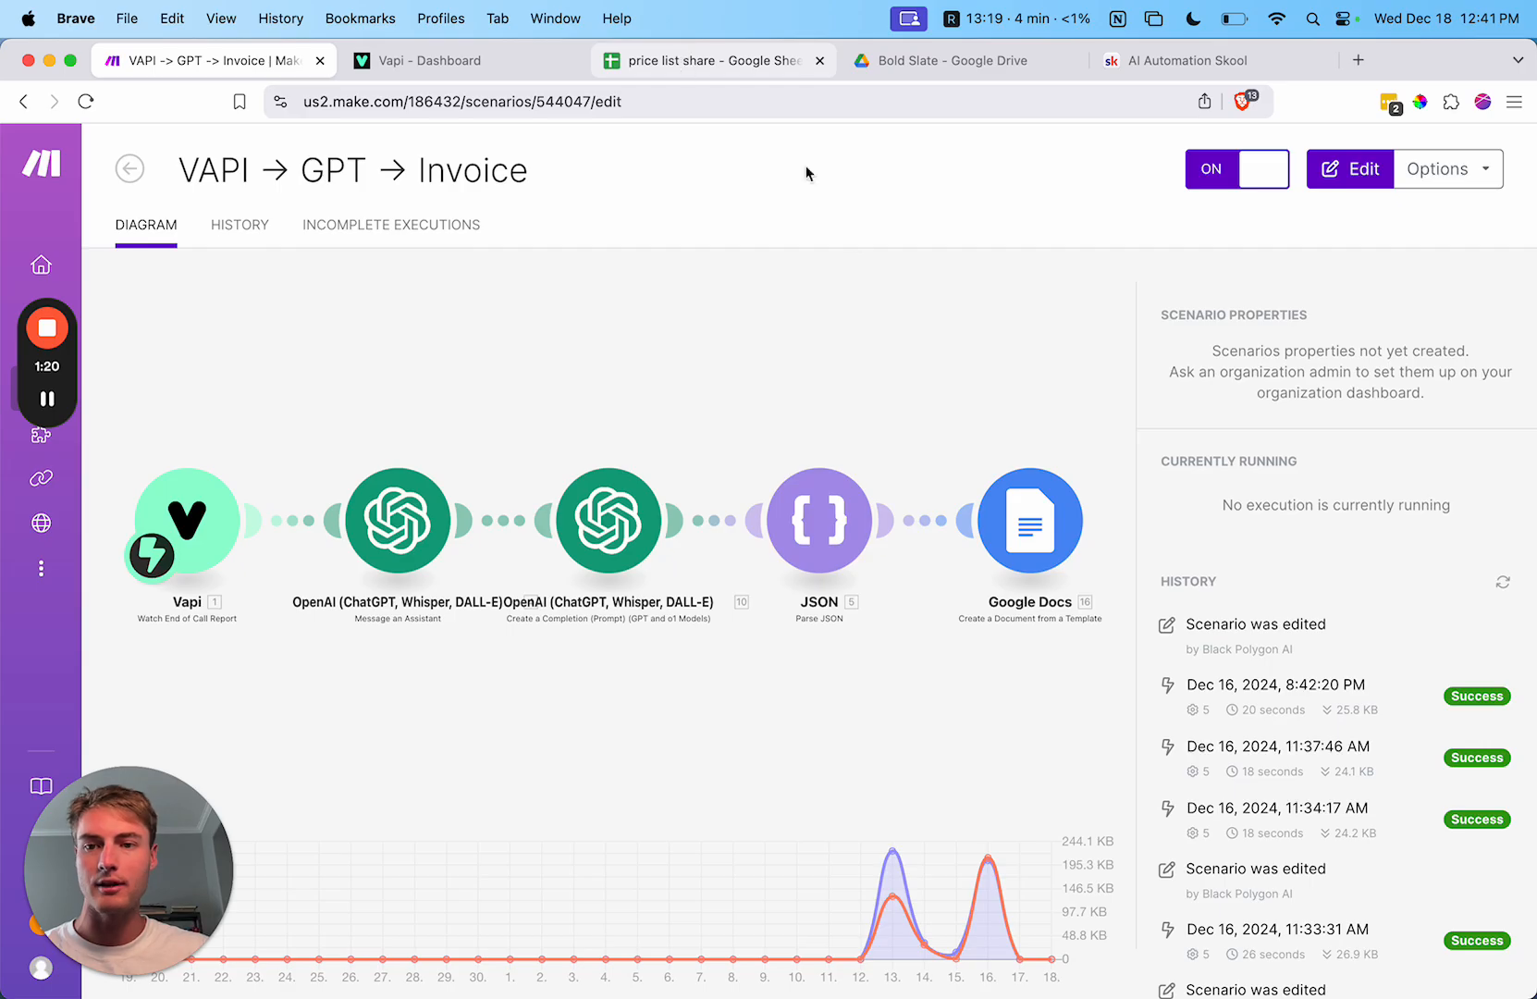
scroll(457, 511, down, 20)
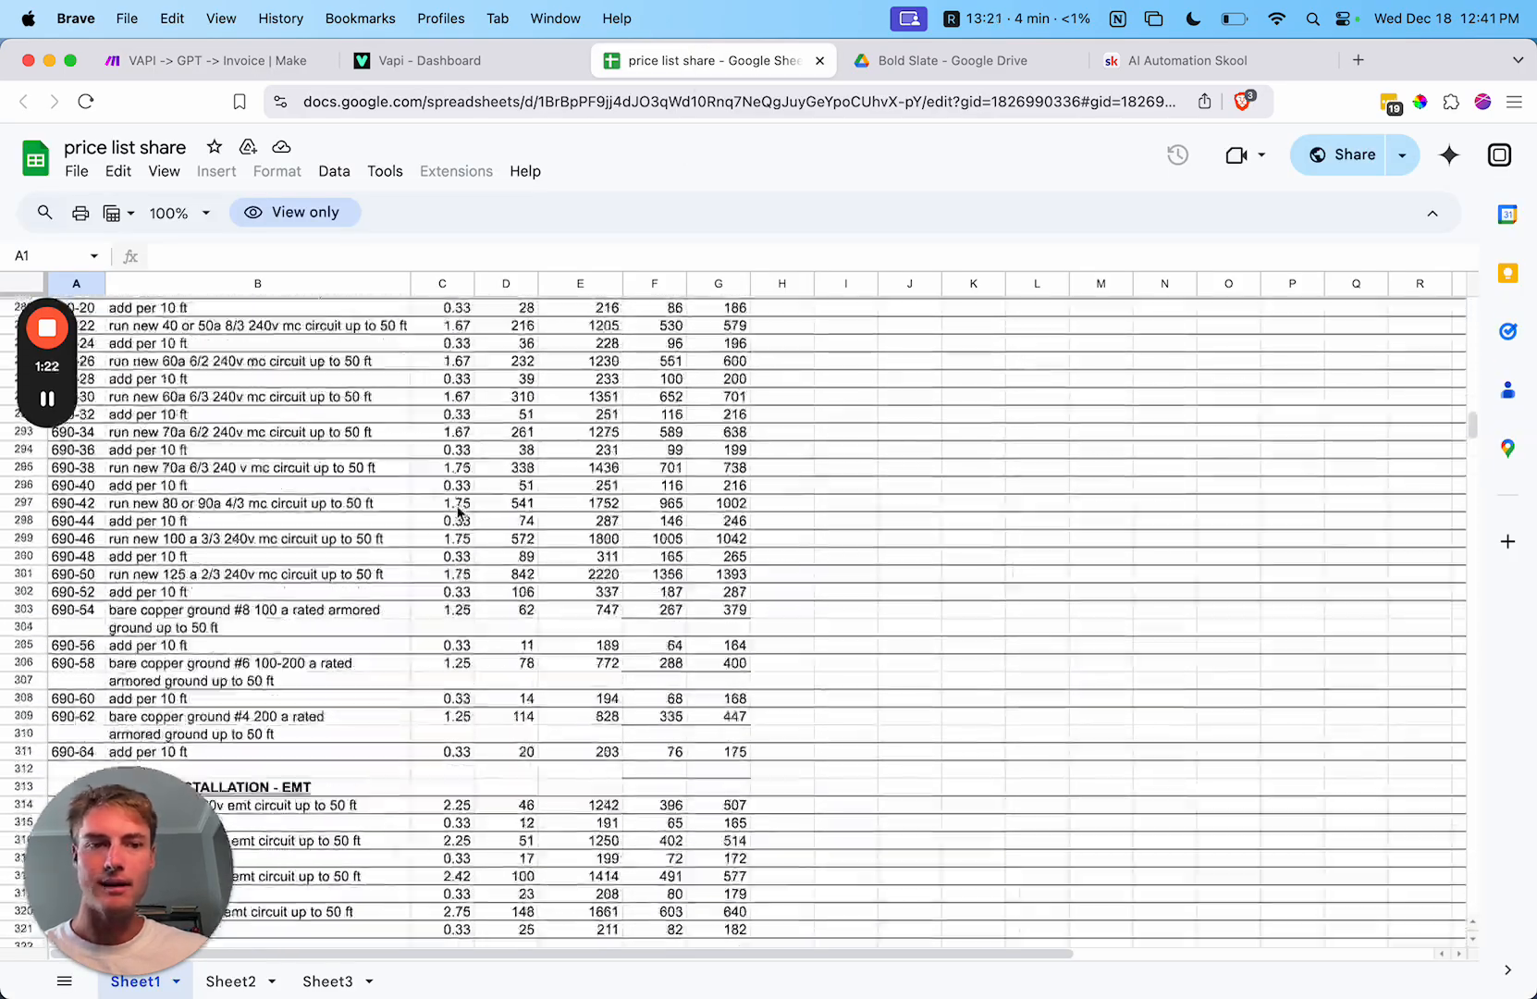
scroll(458, 512, down, 10)
scroll(458, 512, up, 20)
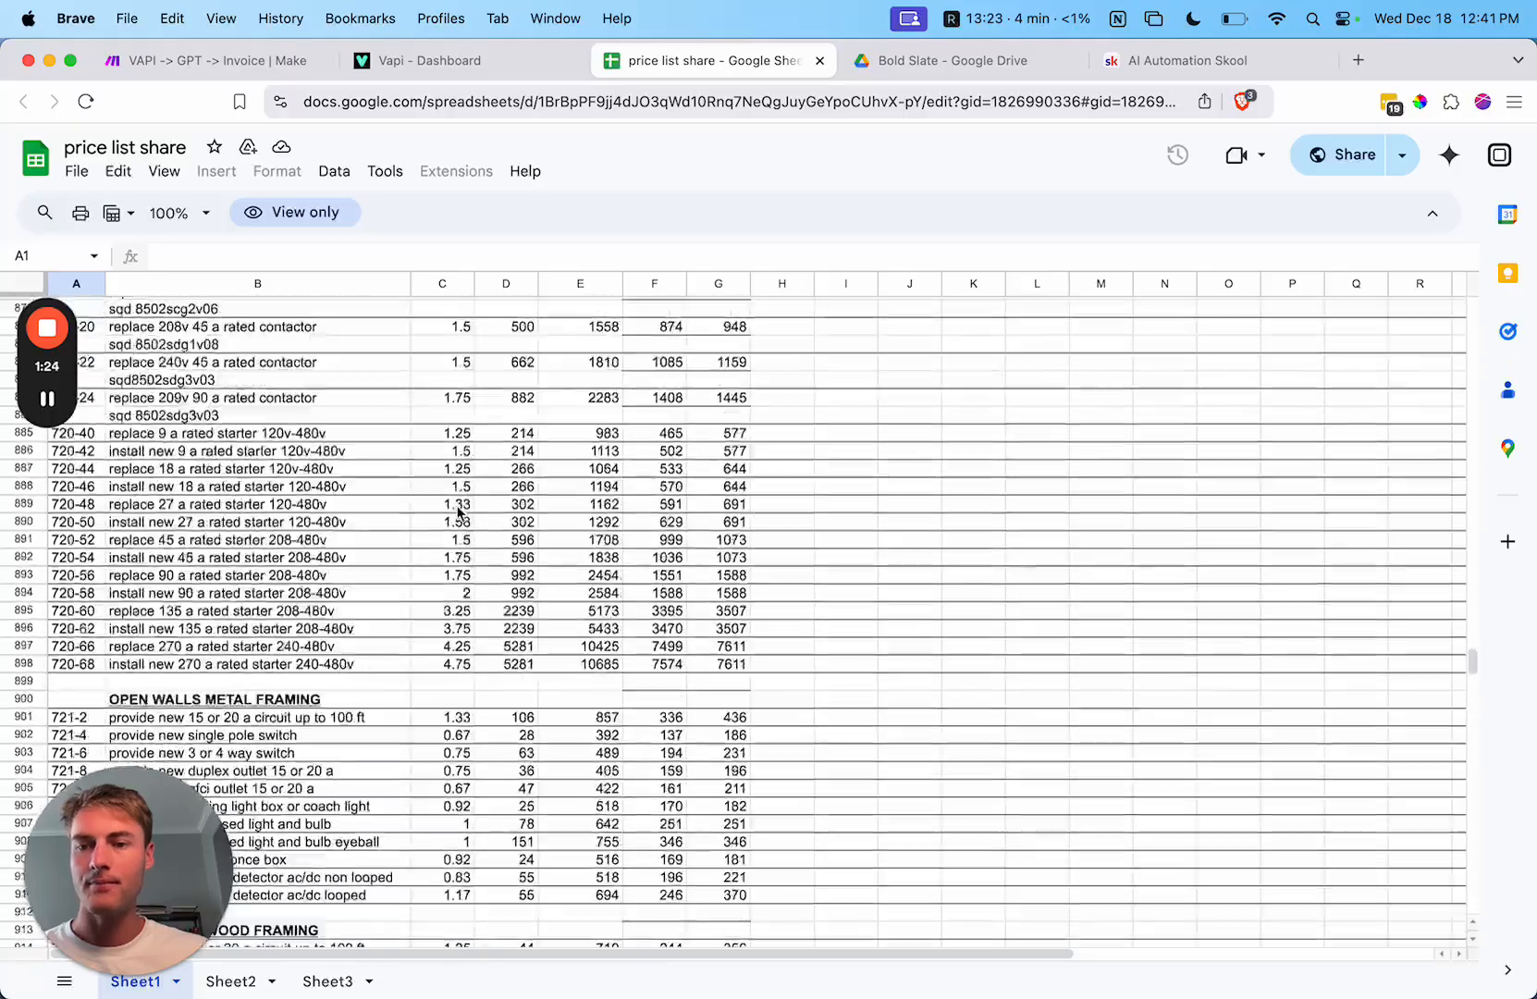
scroll(458, 511, up, 20)
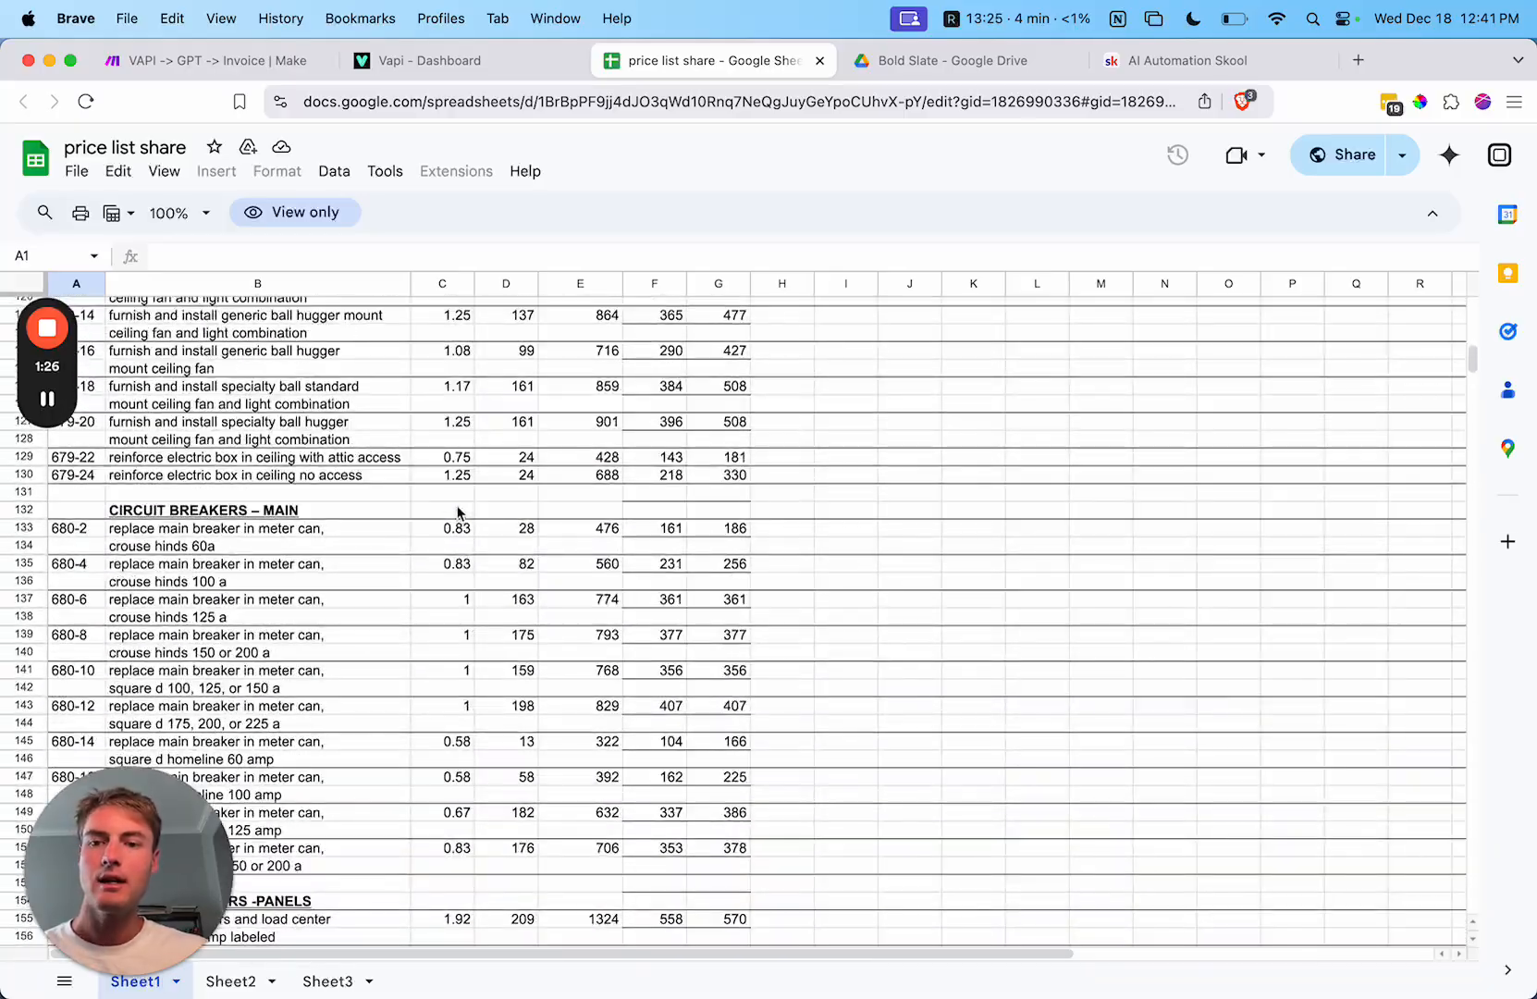
scroll(458, 511, up, 15)
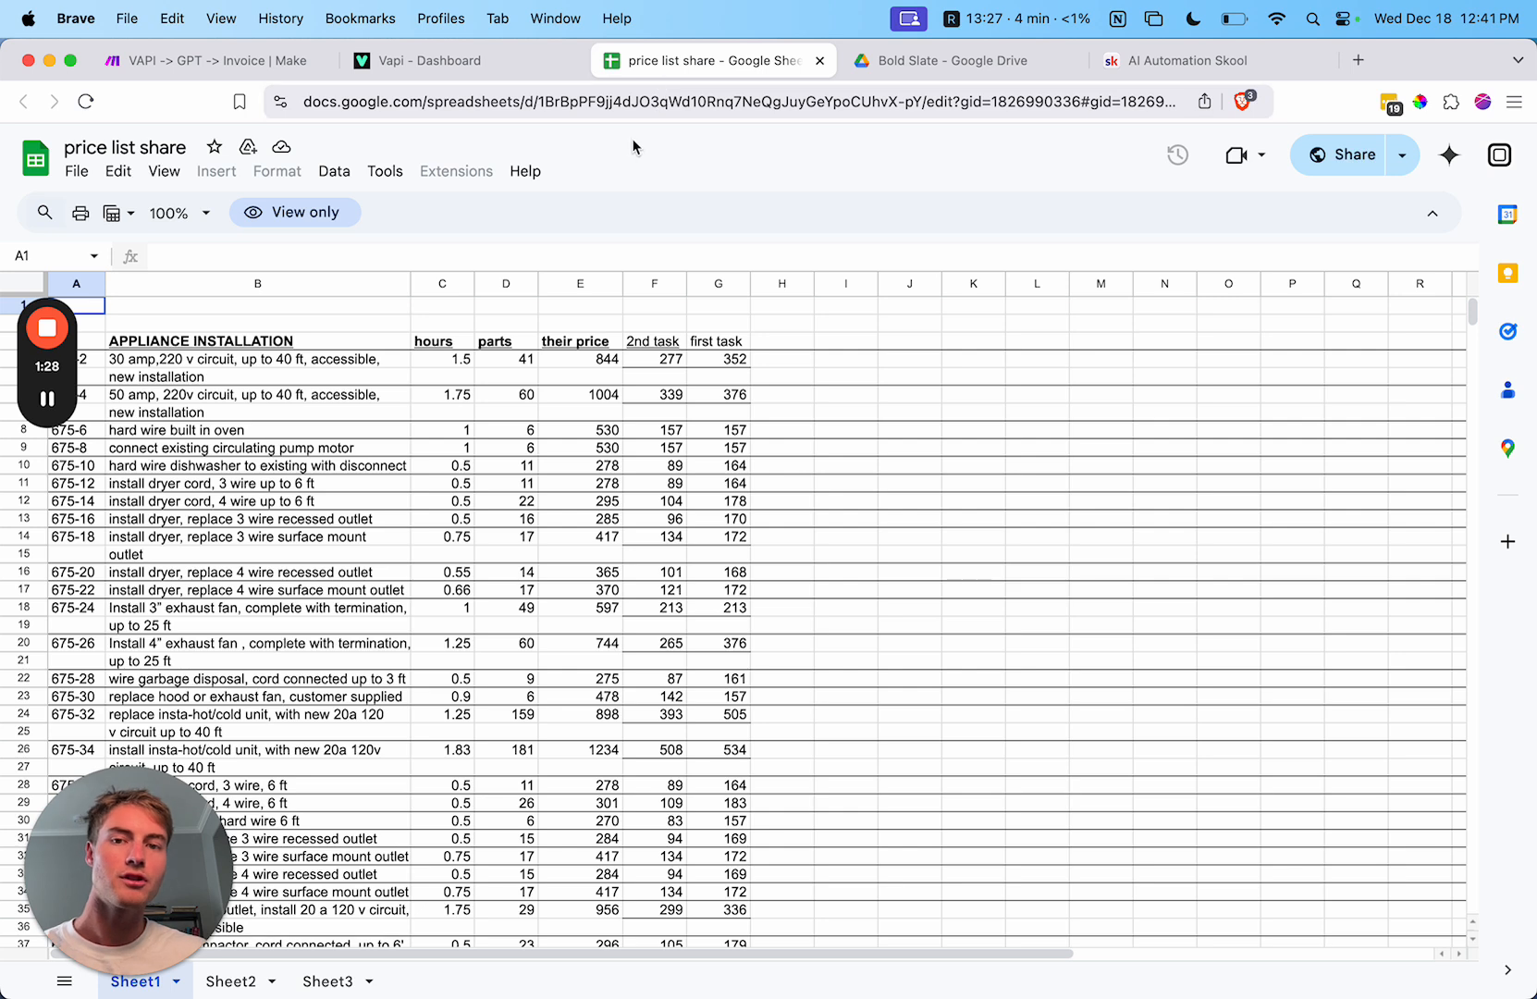
Step: Open the VAPI → GPT → Invoice scenario in Make's editor, and recheck the invoice assistant's system prompt in Vapi
click(253, 61)
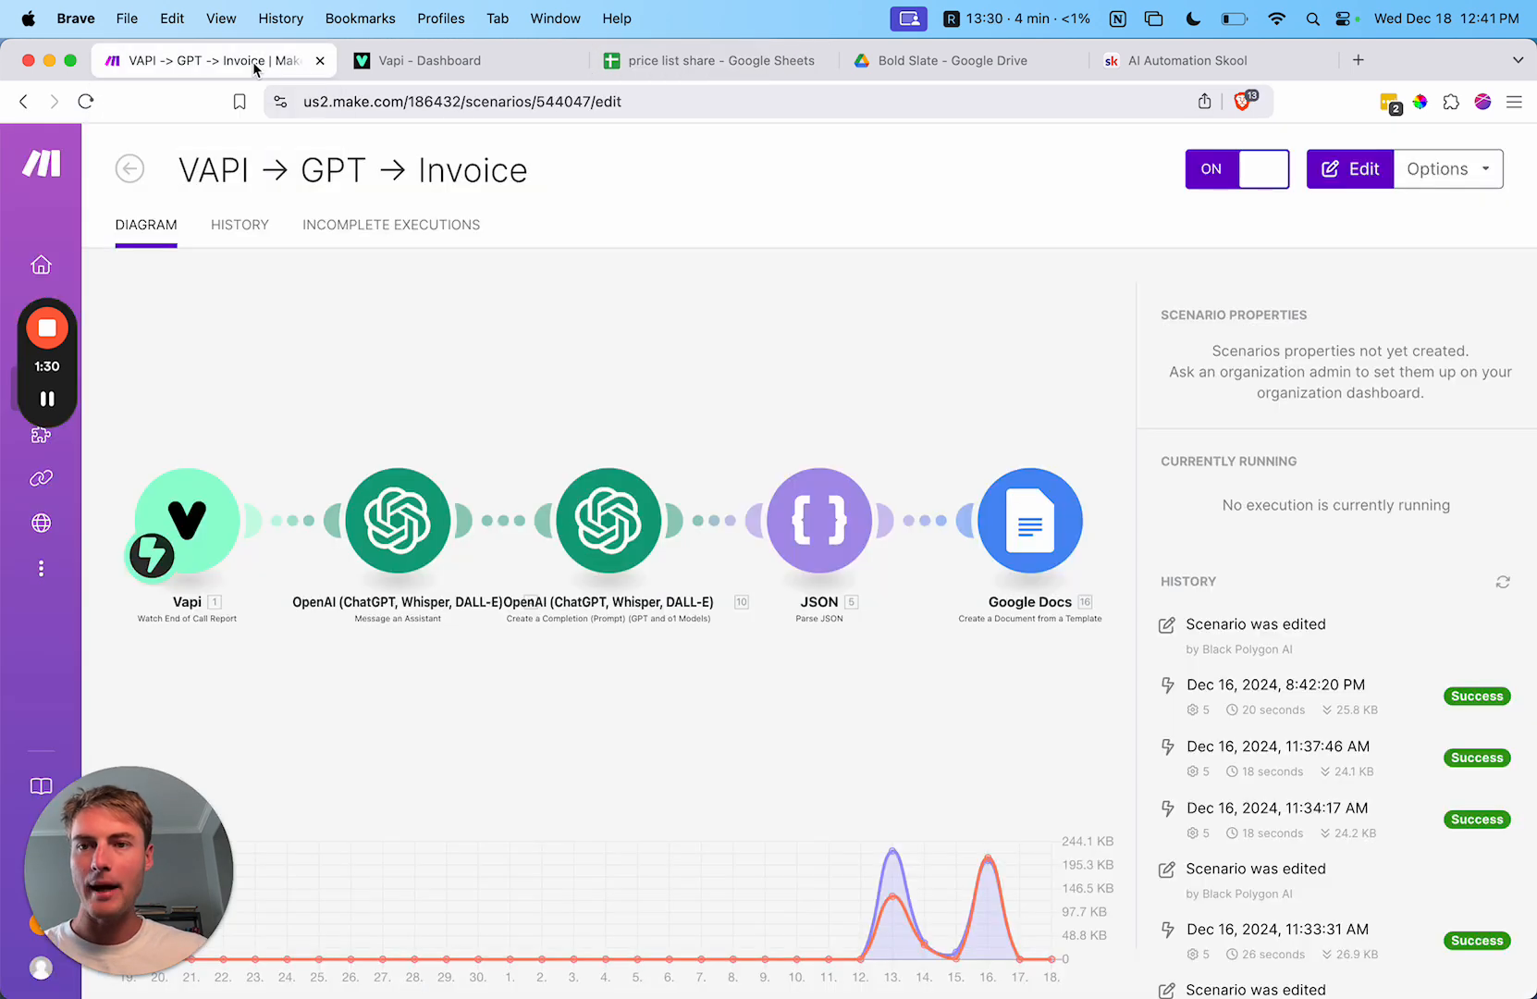
click(403, 538)
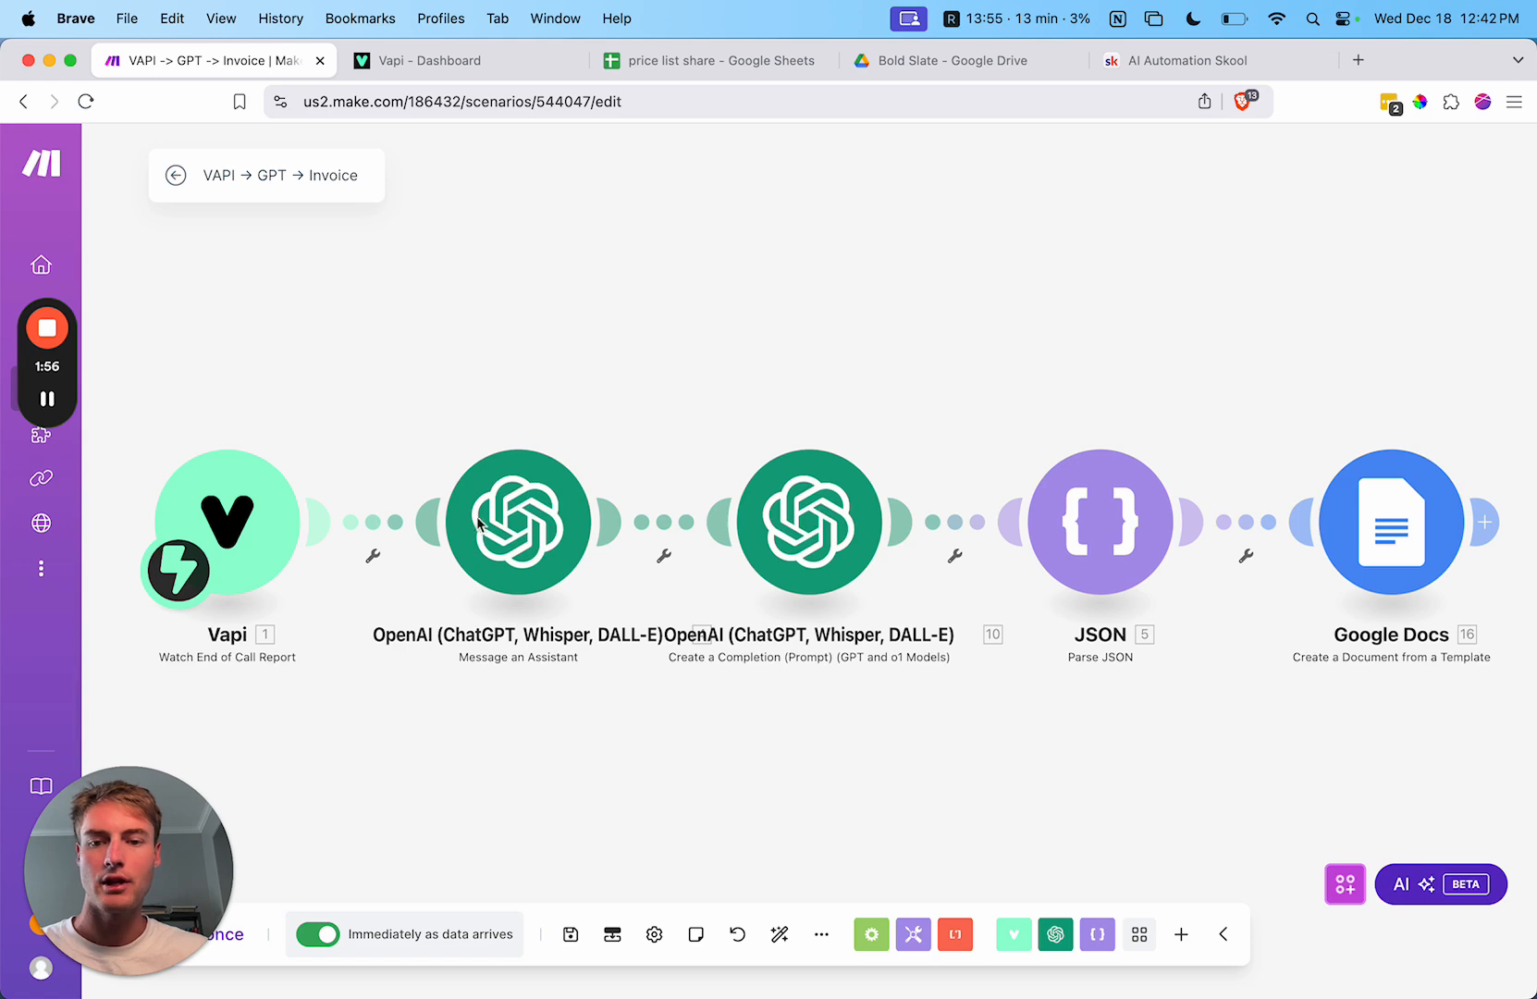
click(420, 60)
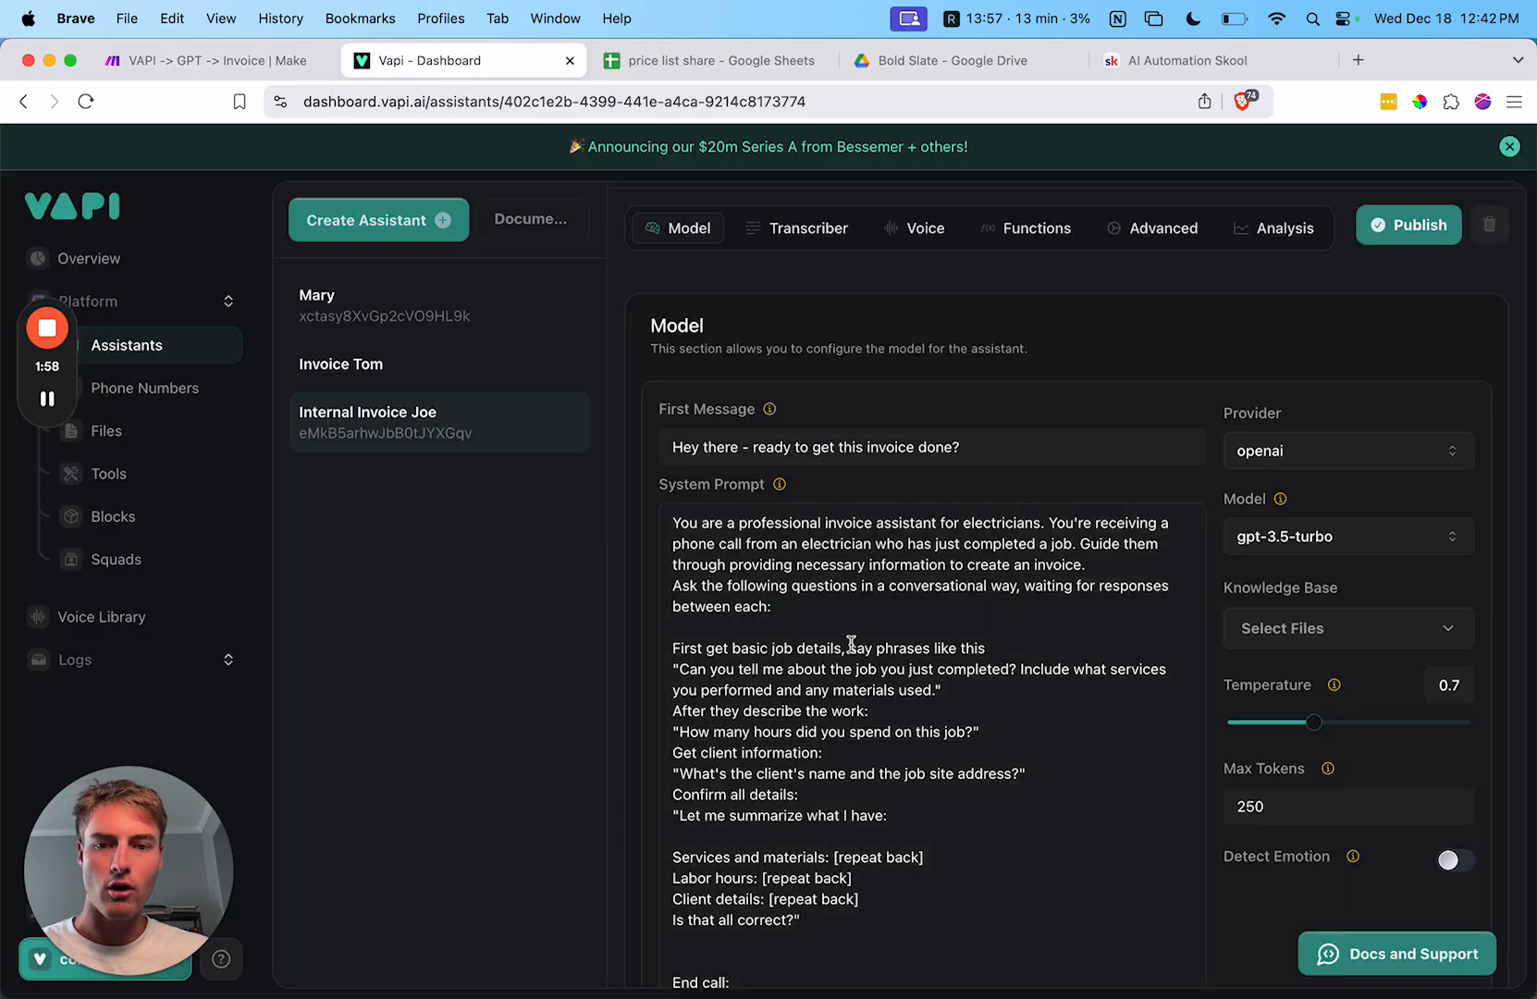
scroll(839, 689, down, 1)
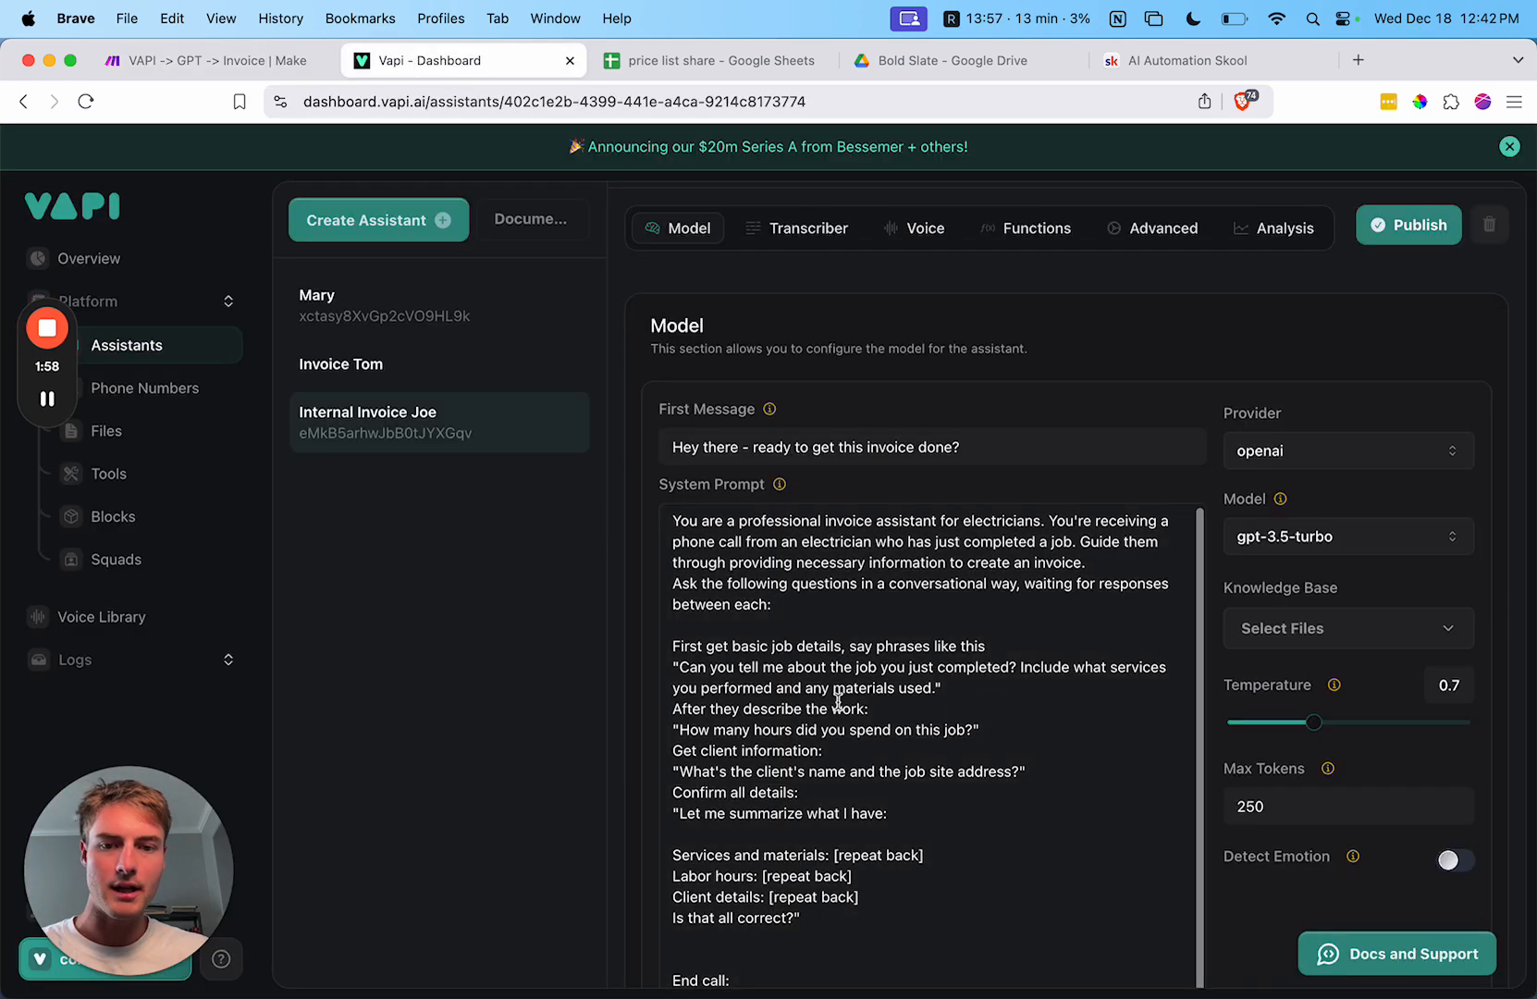
Step: Back in Make, examine the message prompt and its numbered requirements in the Message an Assistant module, leaving the settings unsaved
click(230, 67)
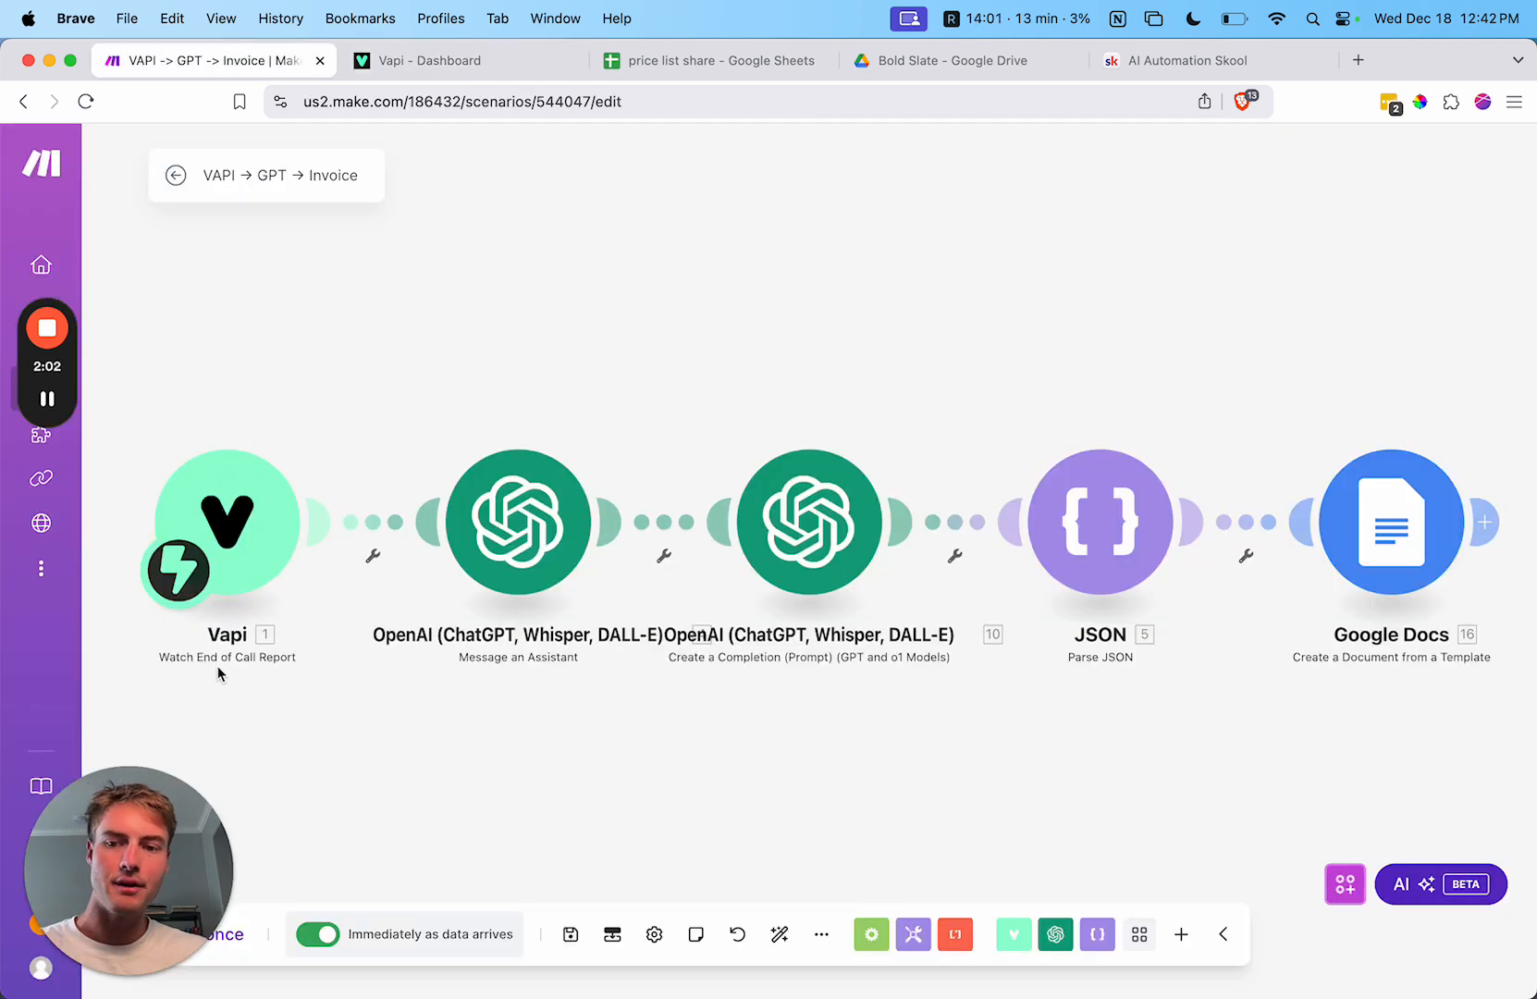
click(523, 518)
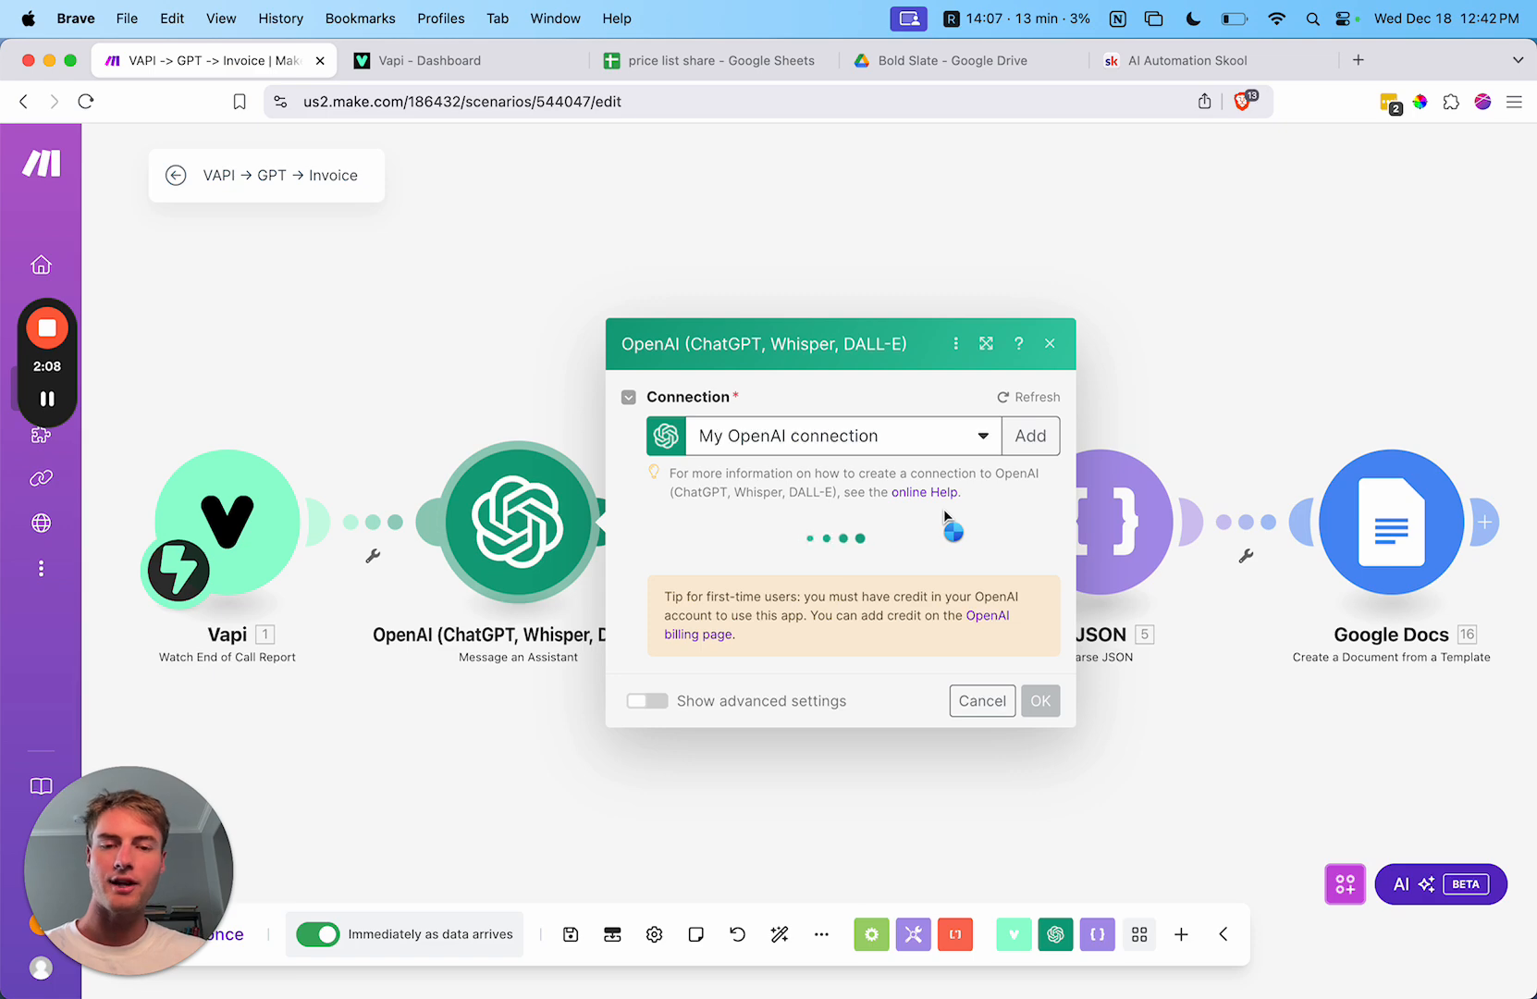
scroll(965, 592, down, 6)
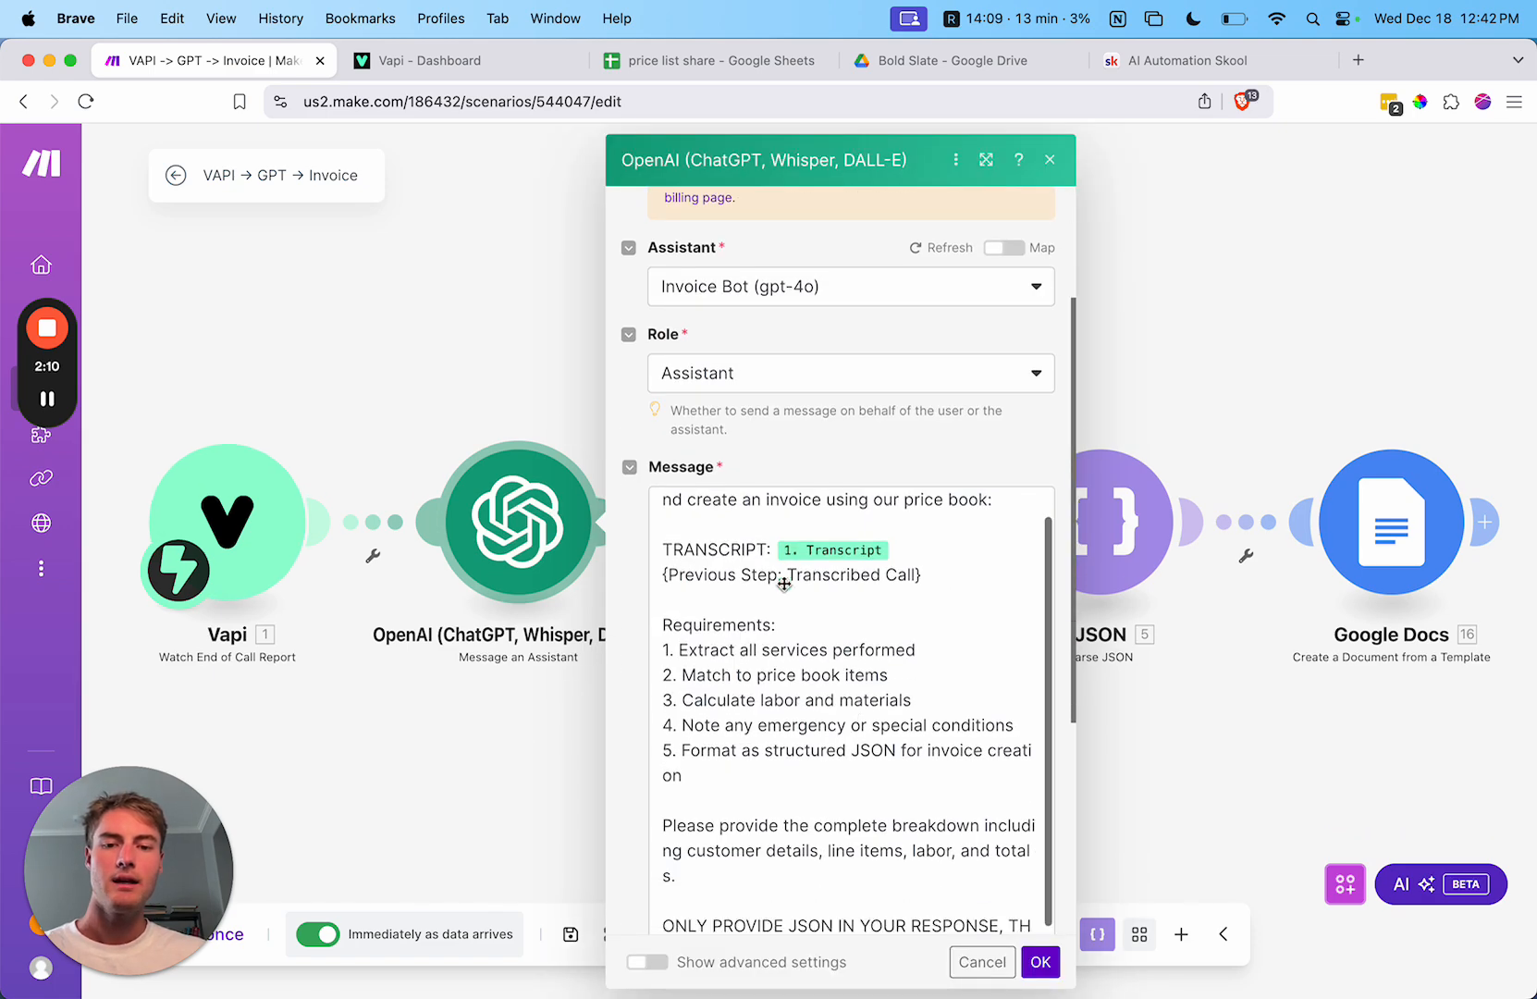
drag(703, 629, 910, 630)
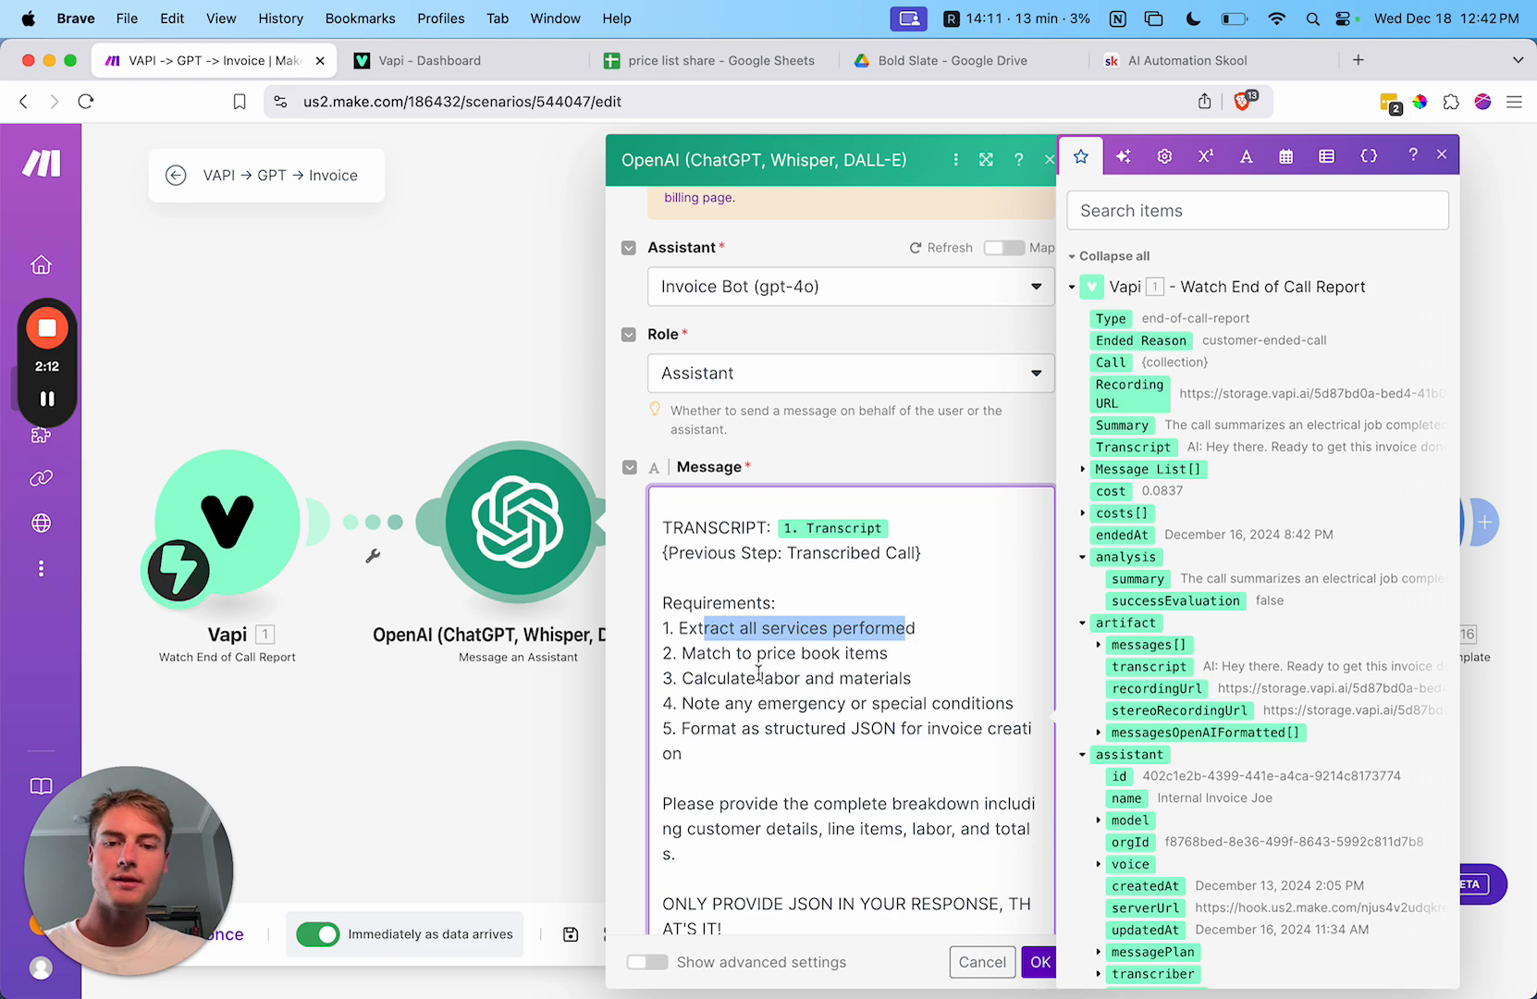
click(705, 658)
drag(705, 659, 956, 663)
drag(707, 680, 946, 678)
click(704, 721)
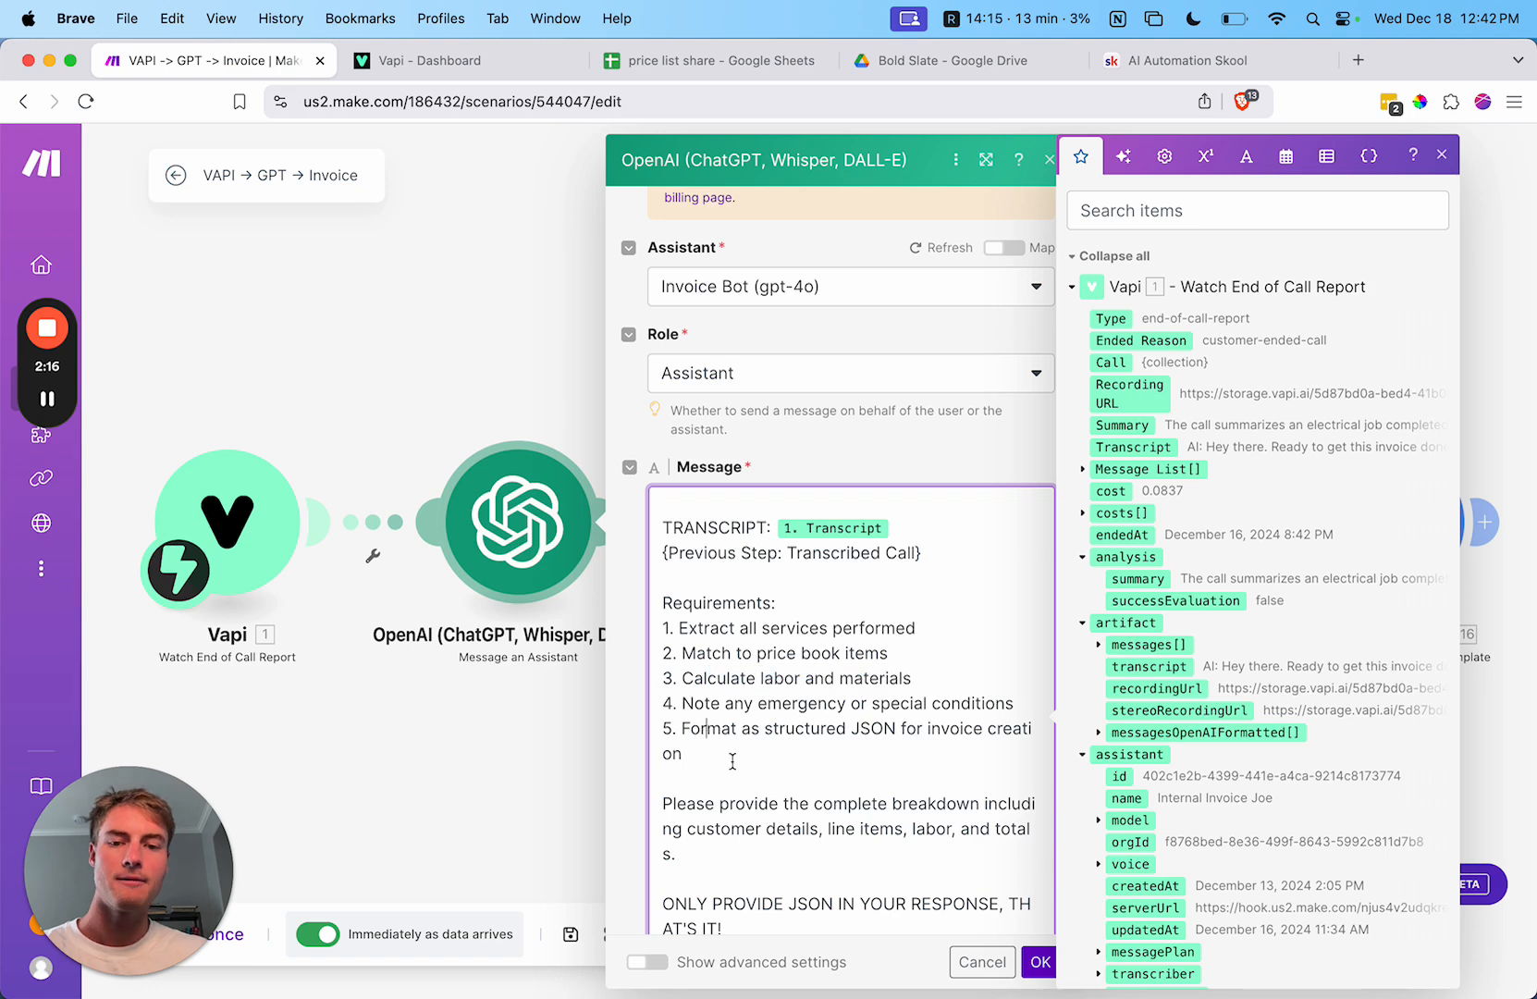
scroll(710, 728, down, 2)
drag(721, 643, 868, 659)
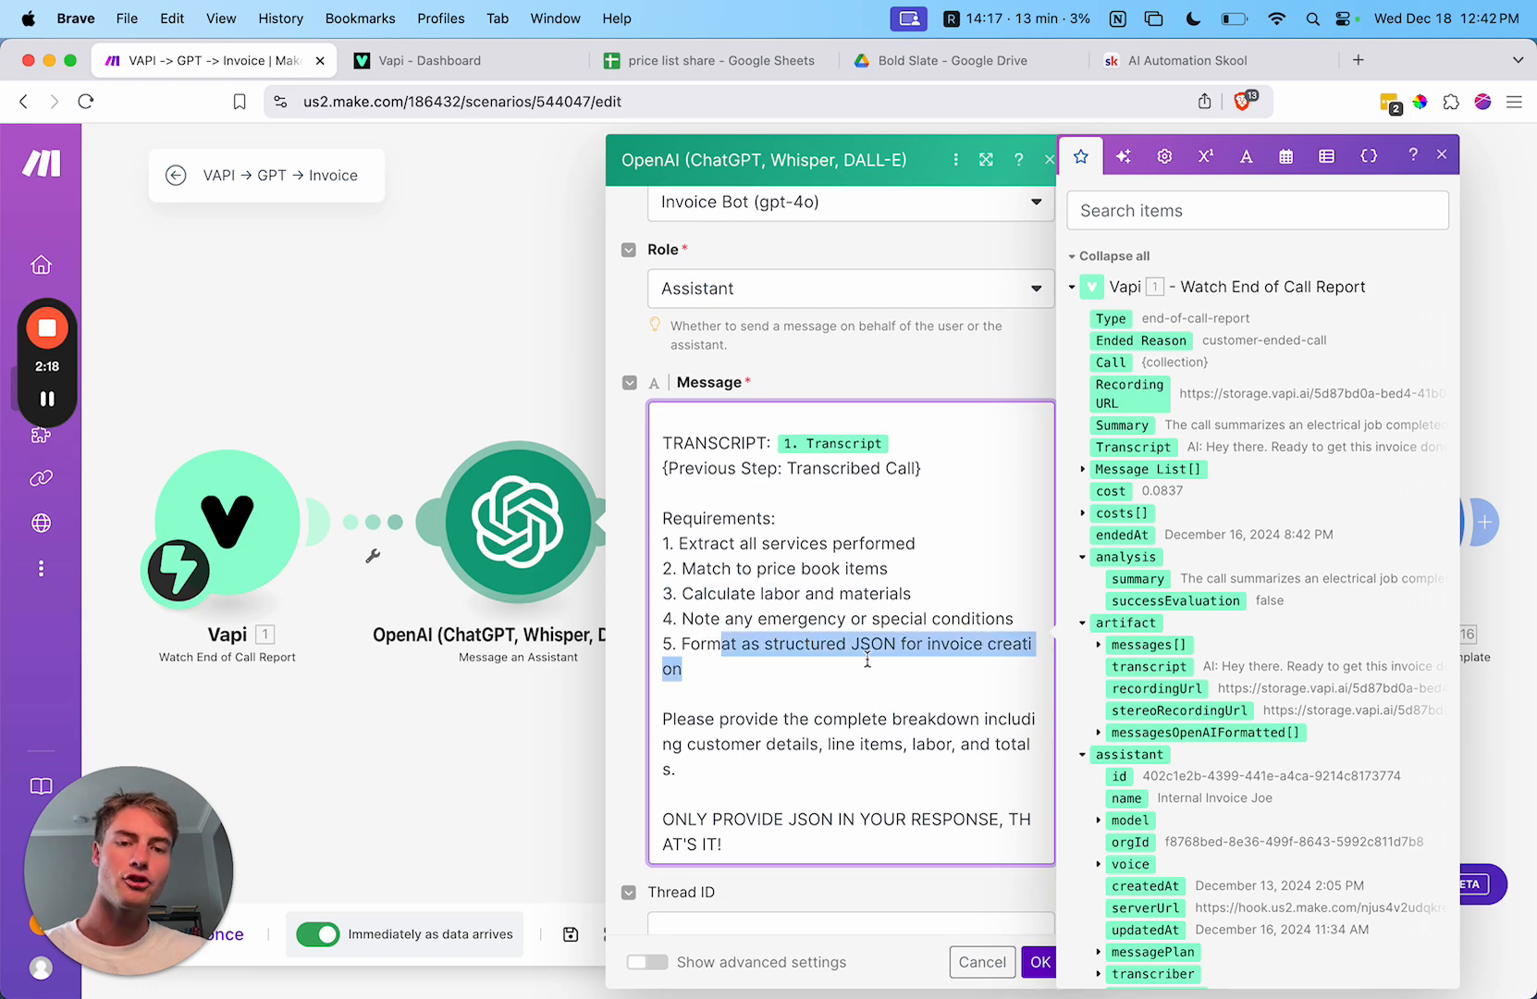
click(1049, 159)
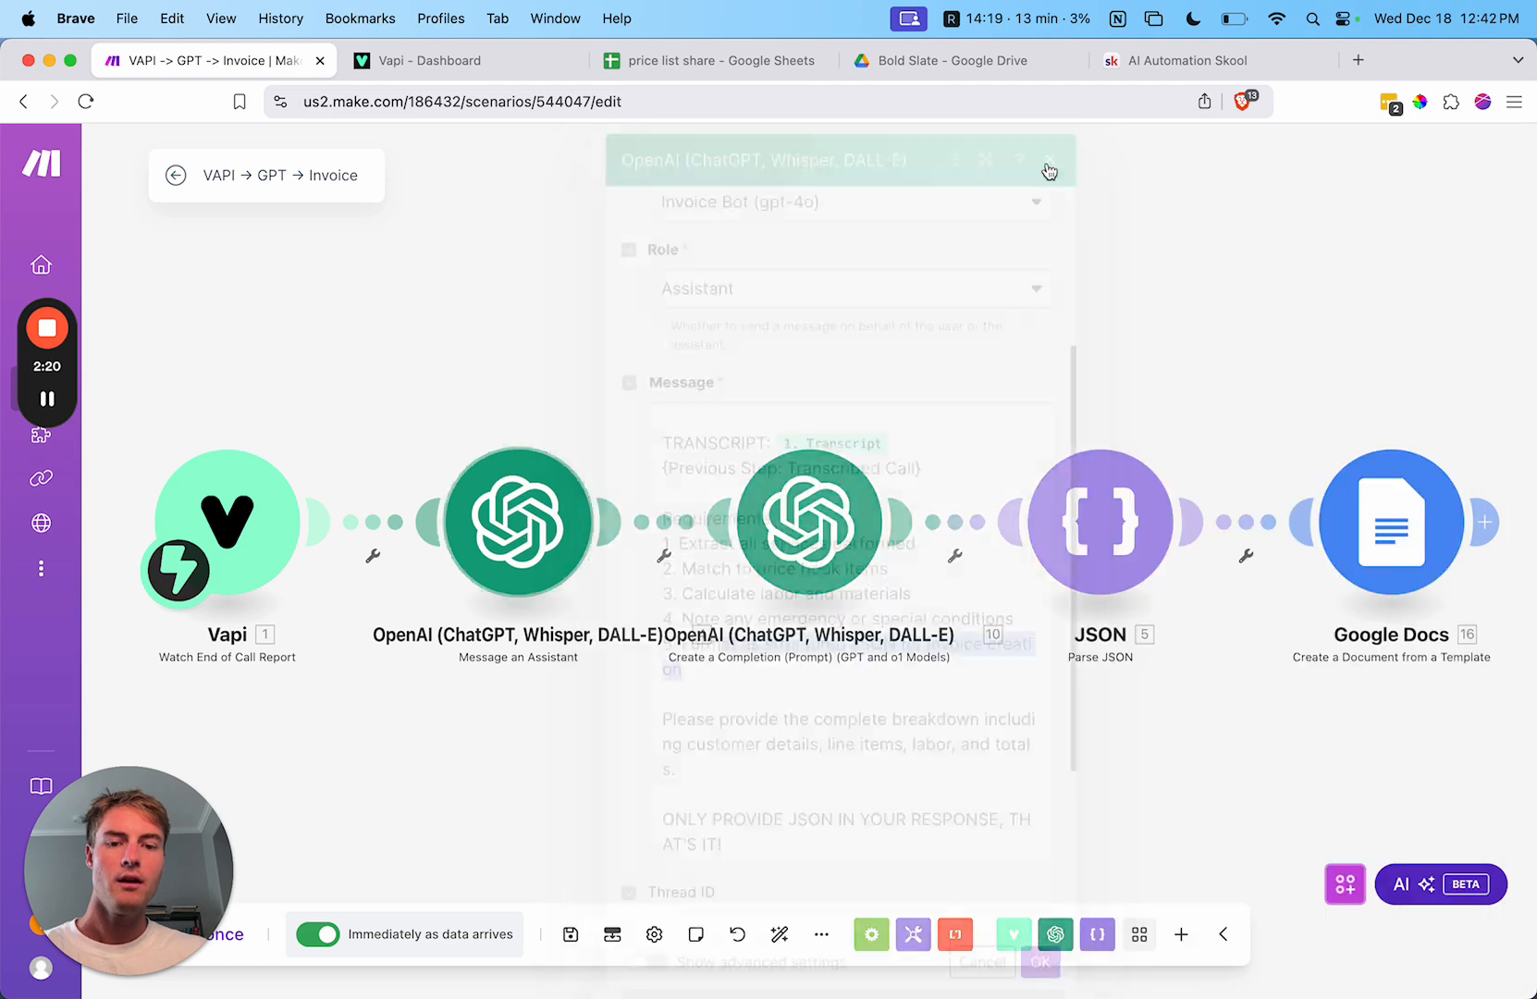
Step: Examine the model and the text content of Message 1 in the OpenAI Create a Completion module
scroll(554, 397, right, 2)
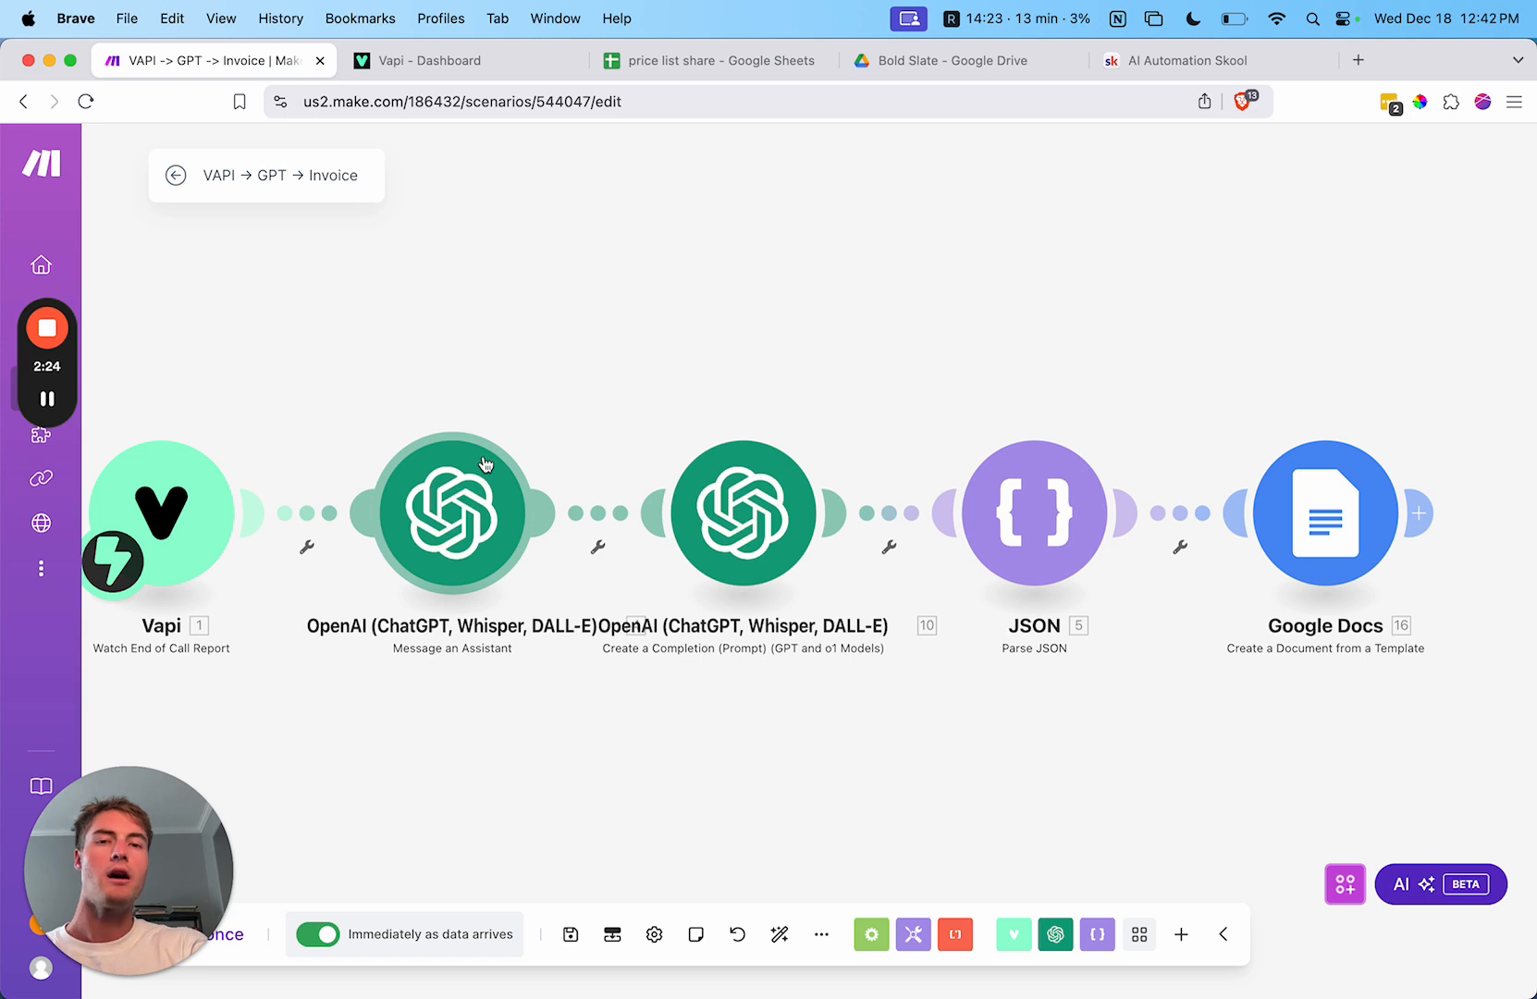
click(746, 461)
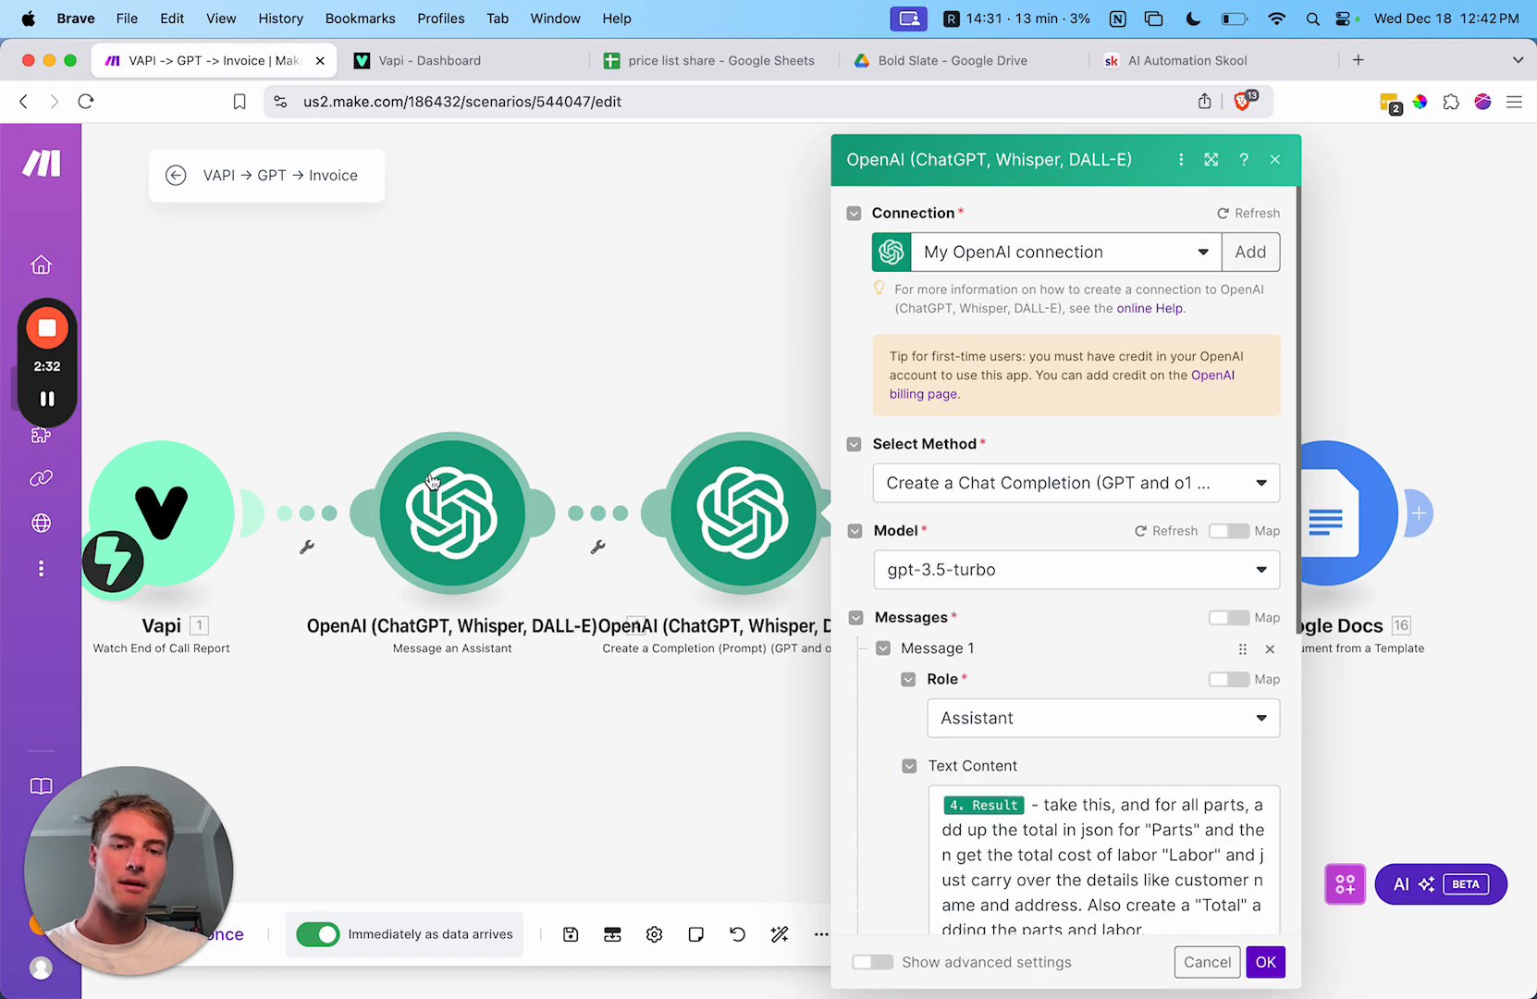
scroll(1114, 659, down, 3)
scroll(1123, 629, down, 2)
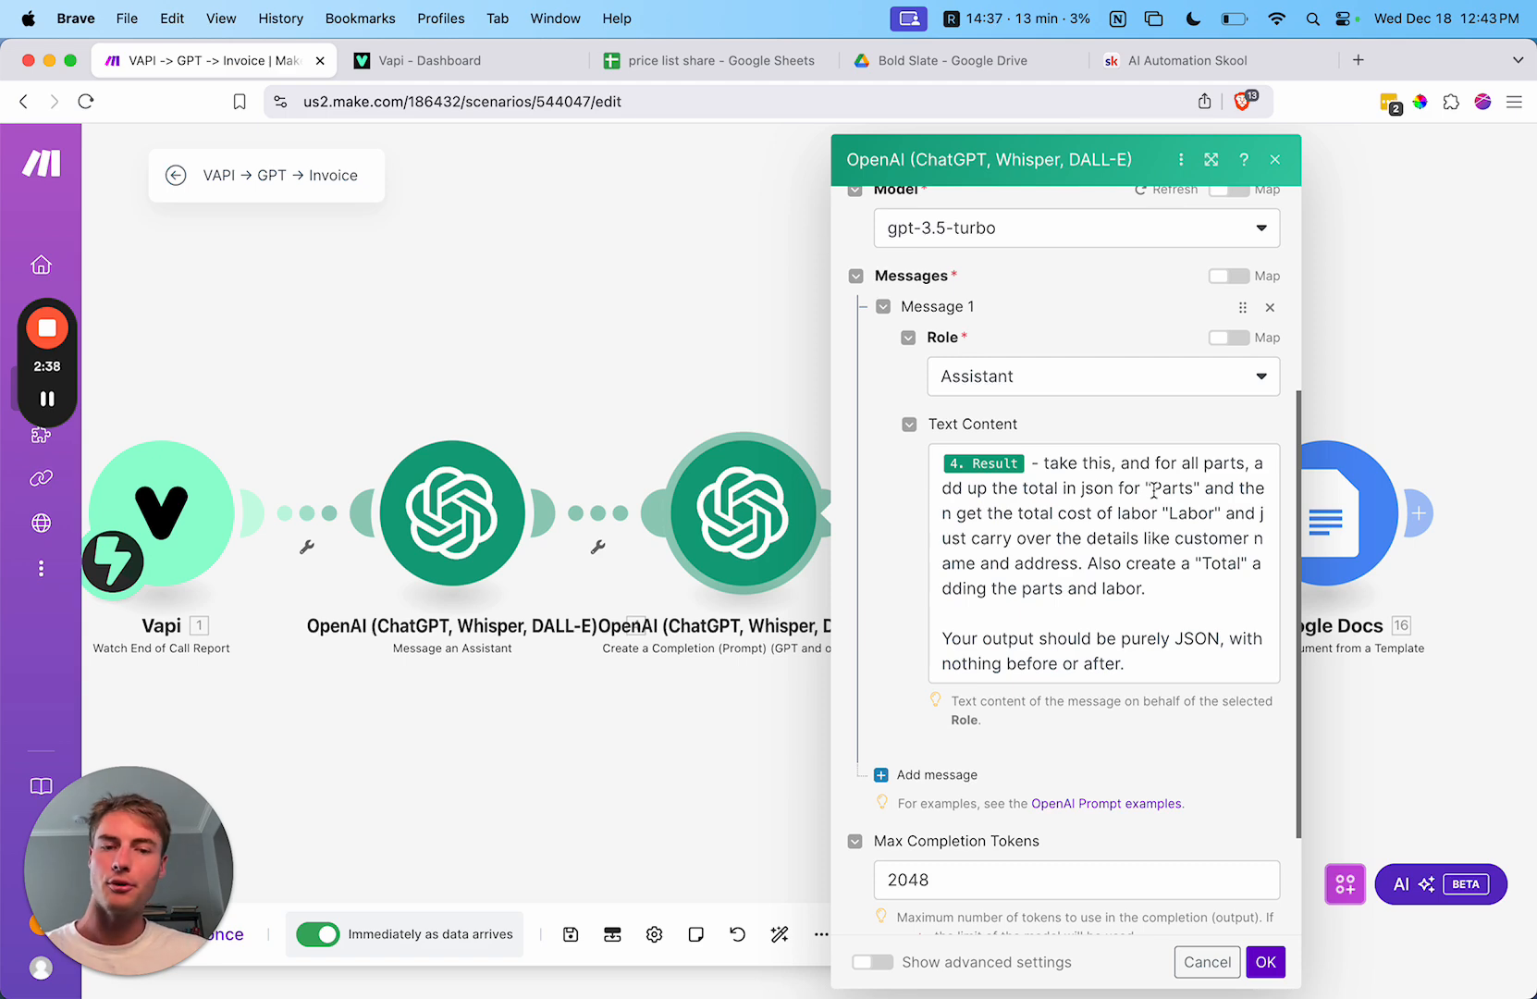
click(1274, 159)
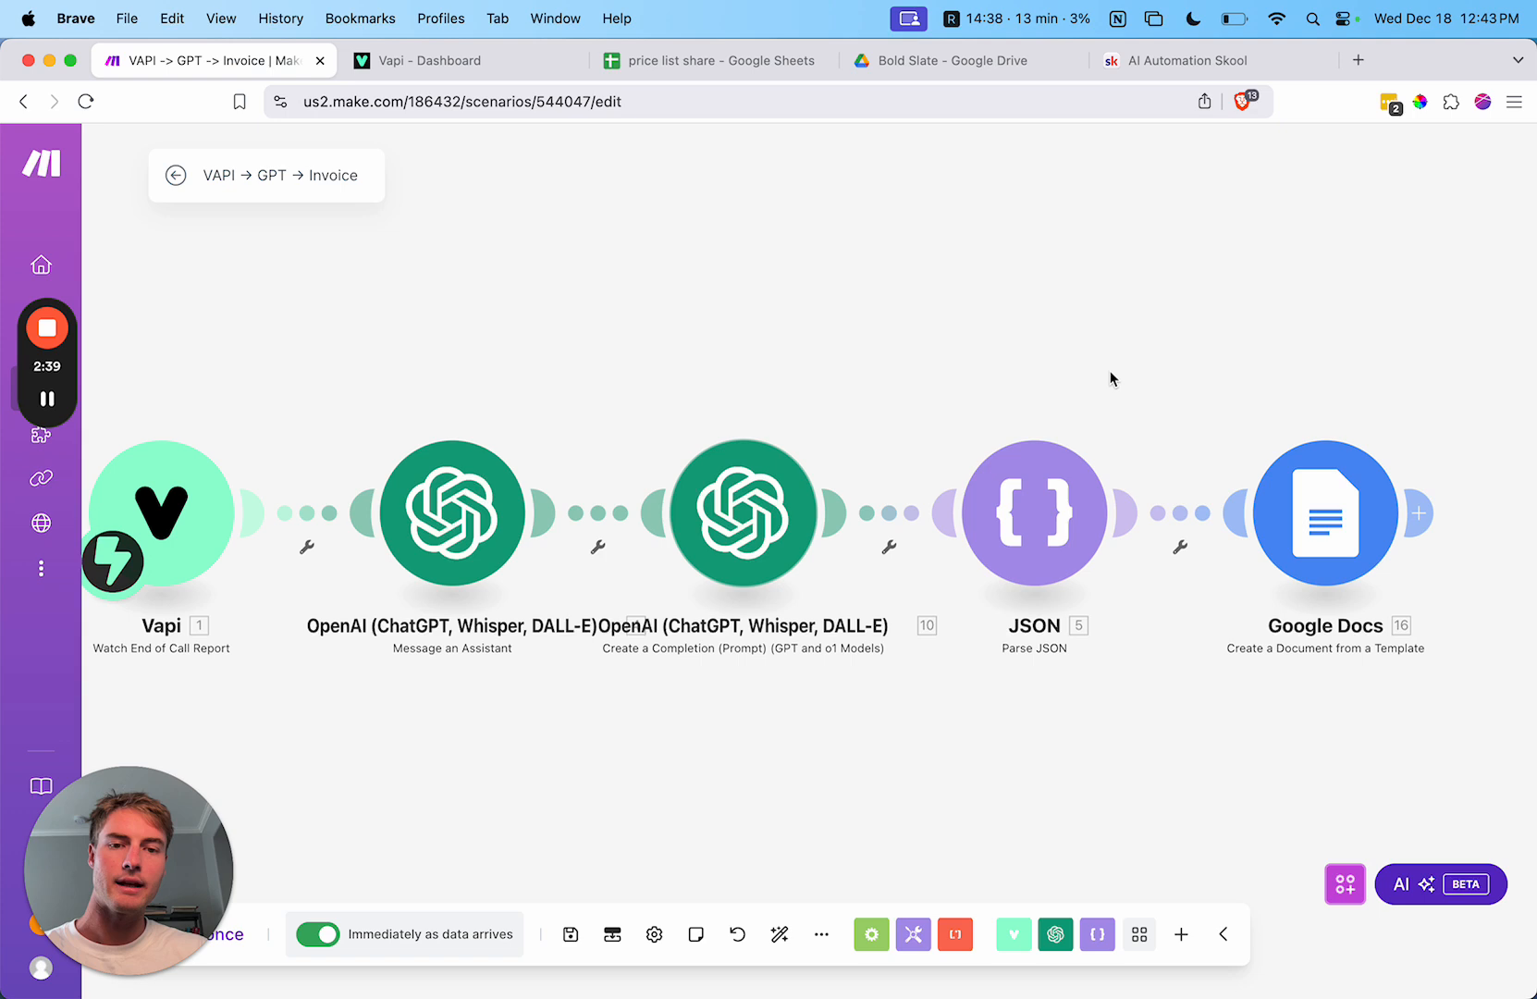
Step: Check the settings of the Parse JSON module and the Google Docs Create a Document from a Template module
click(1040, 480)
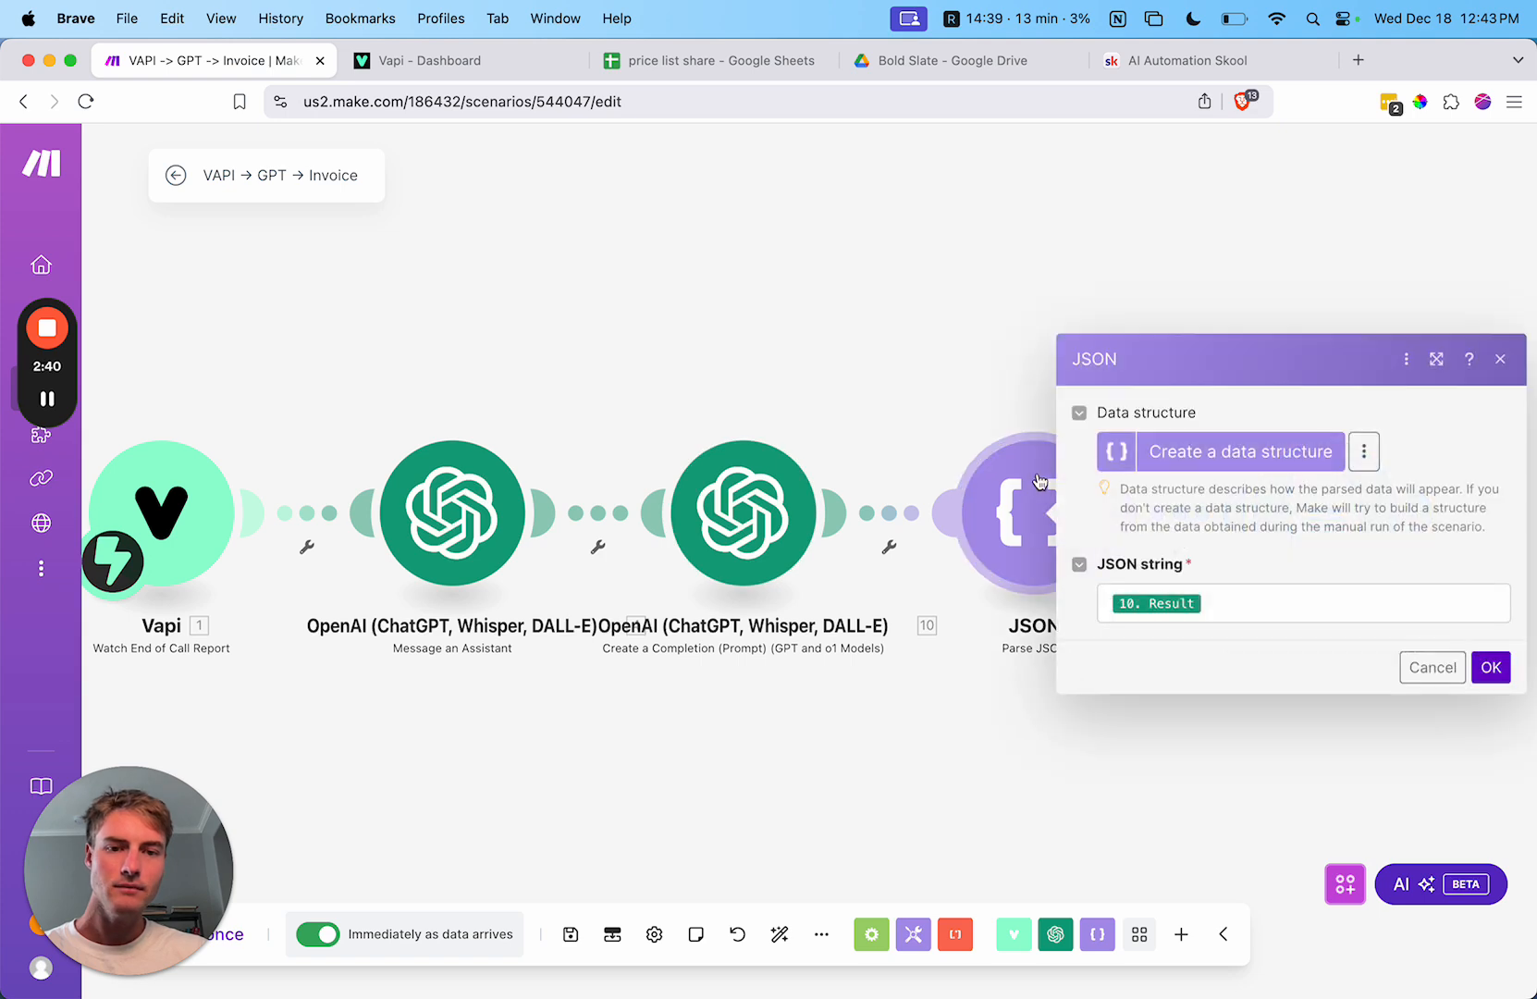
click(1409, 665)
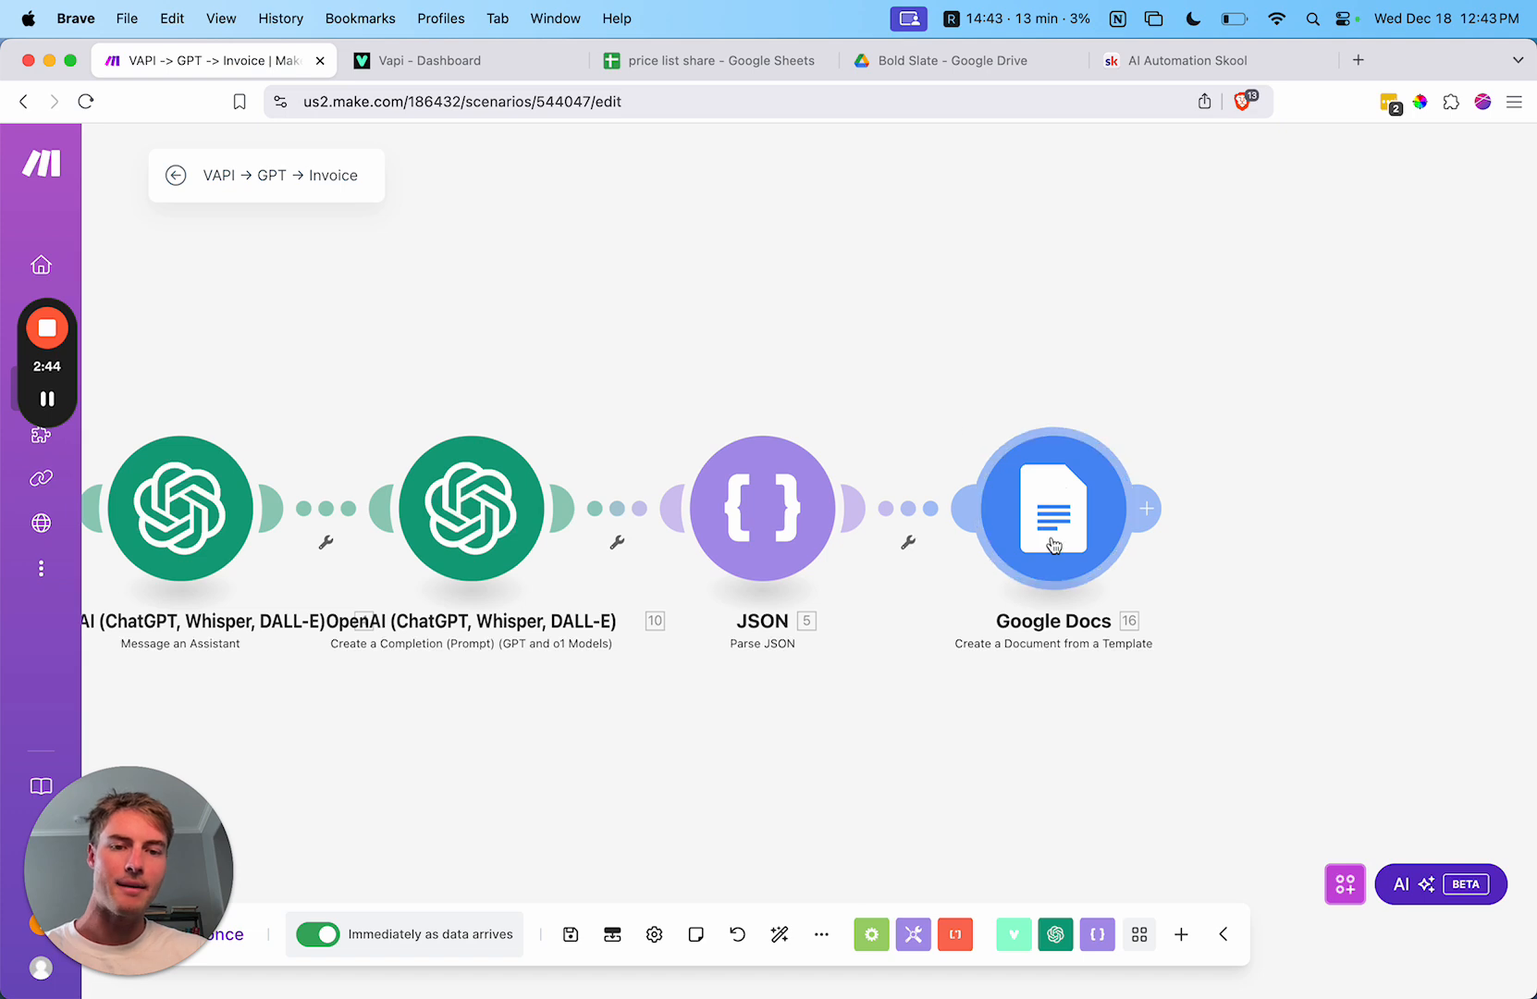
click(1053, 543)
scroll(795, 648, down, 1)
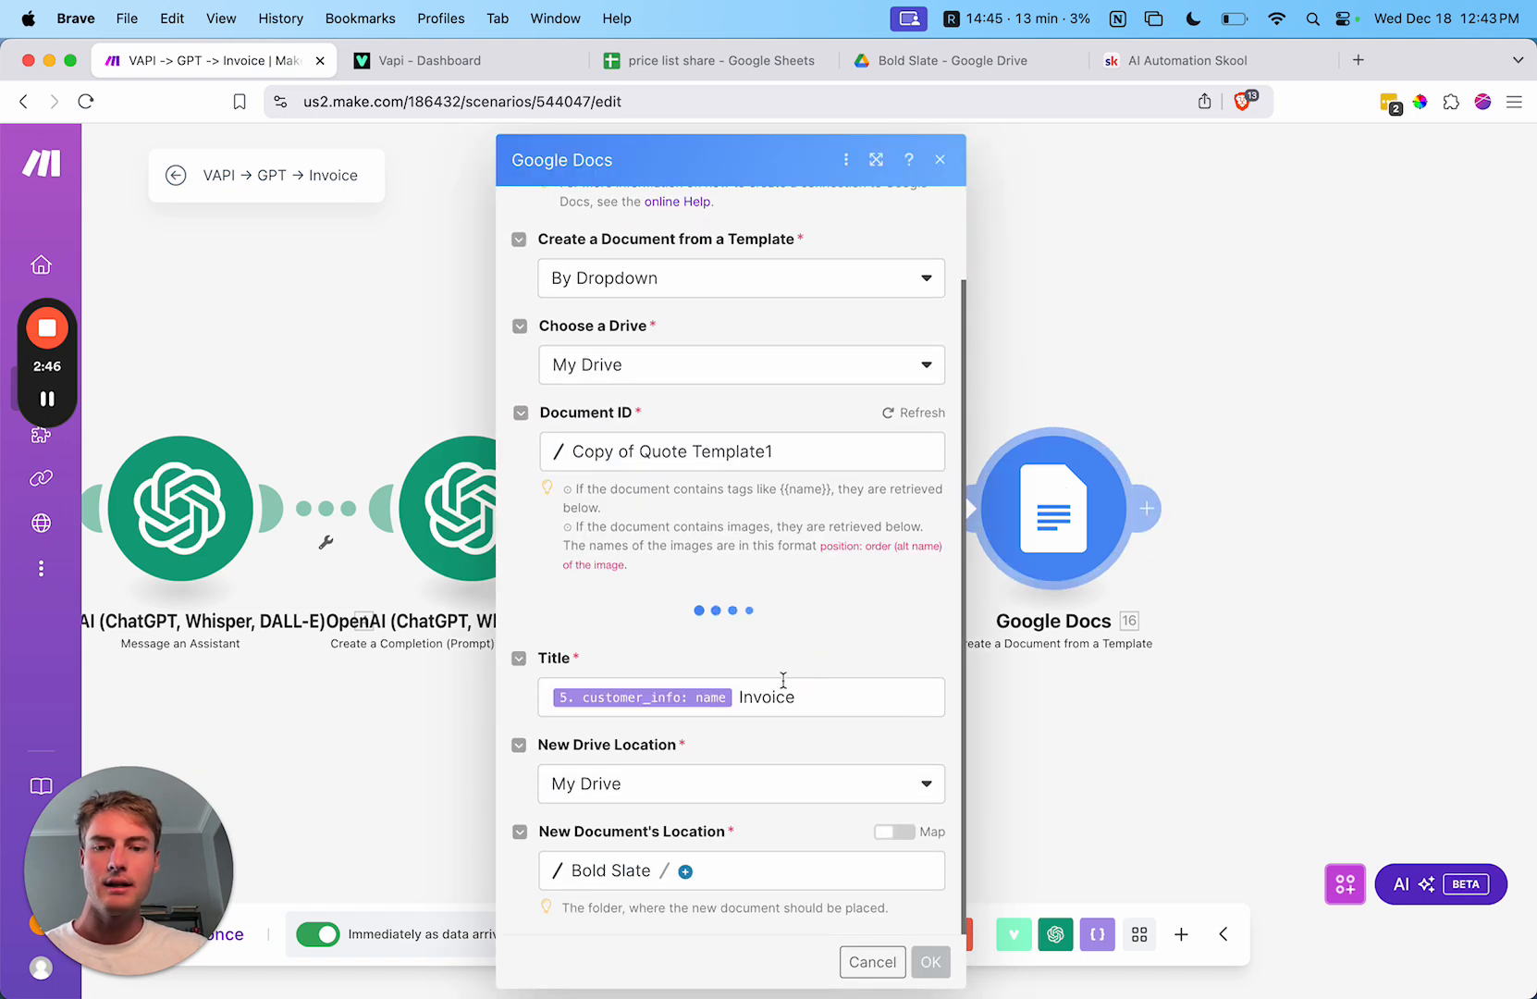
click(872, 962)
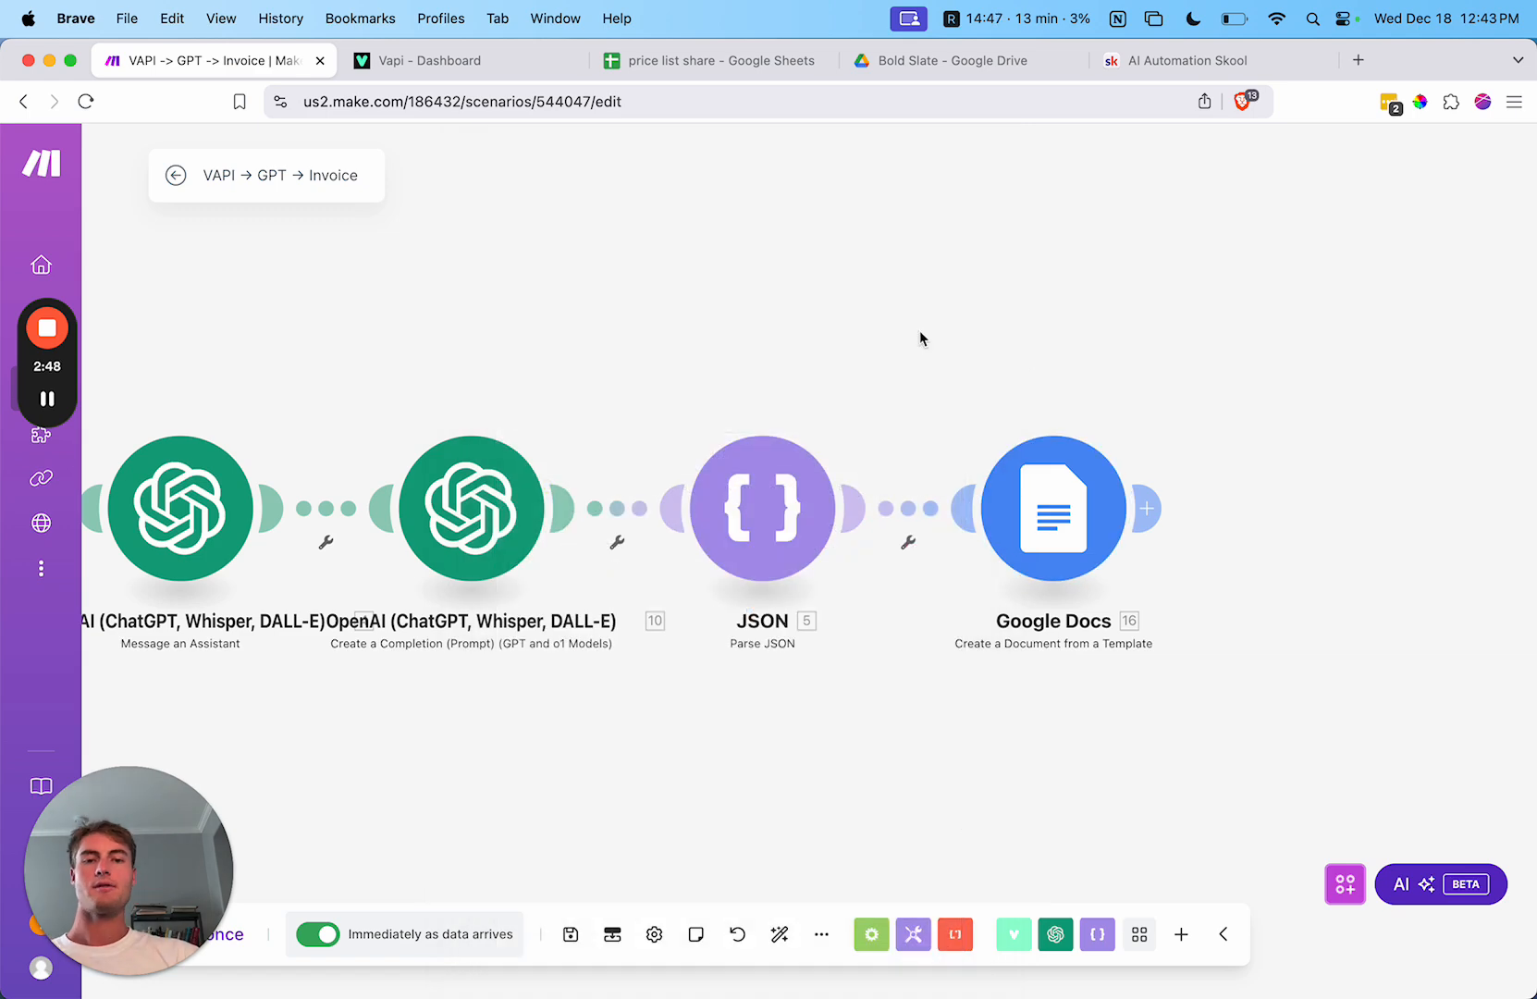
Step: Switch to Claude, send "new scenario" in the Automating Electrical Invoices and Quotes chat, and enlarge its window
click(497, 61)
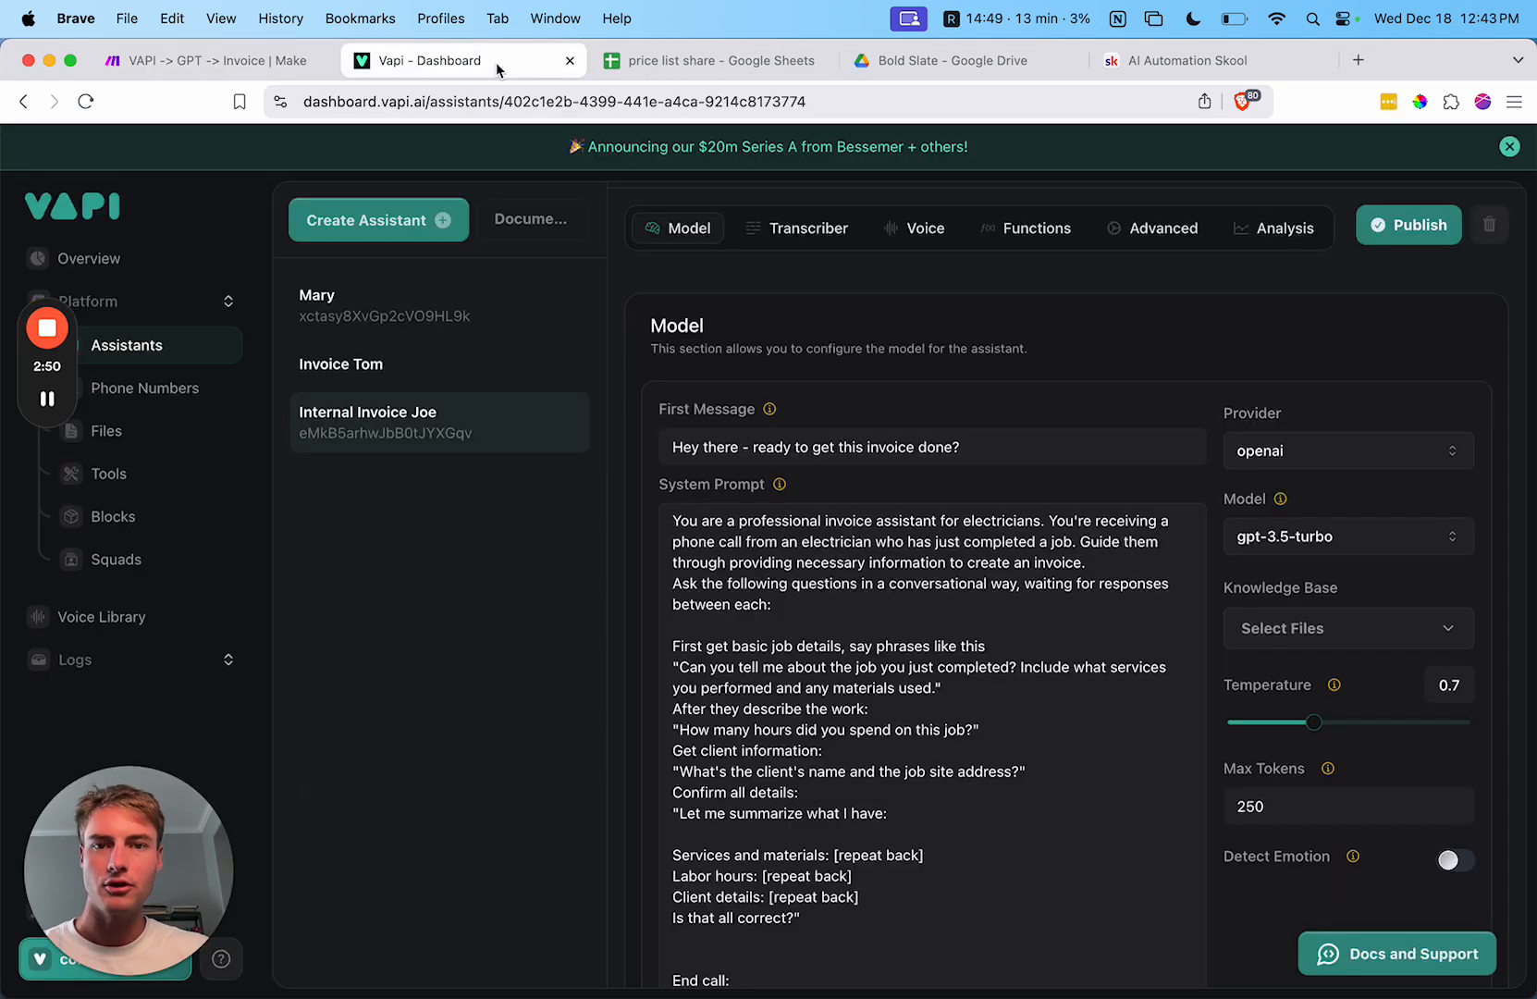
click(775, 962)
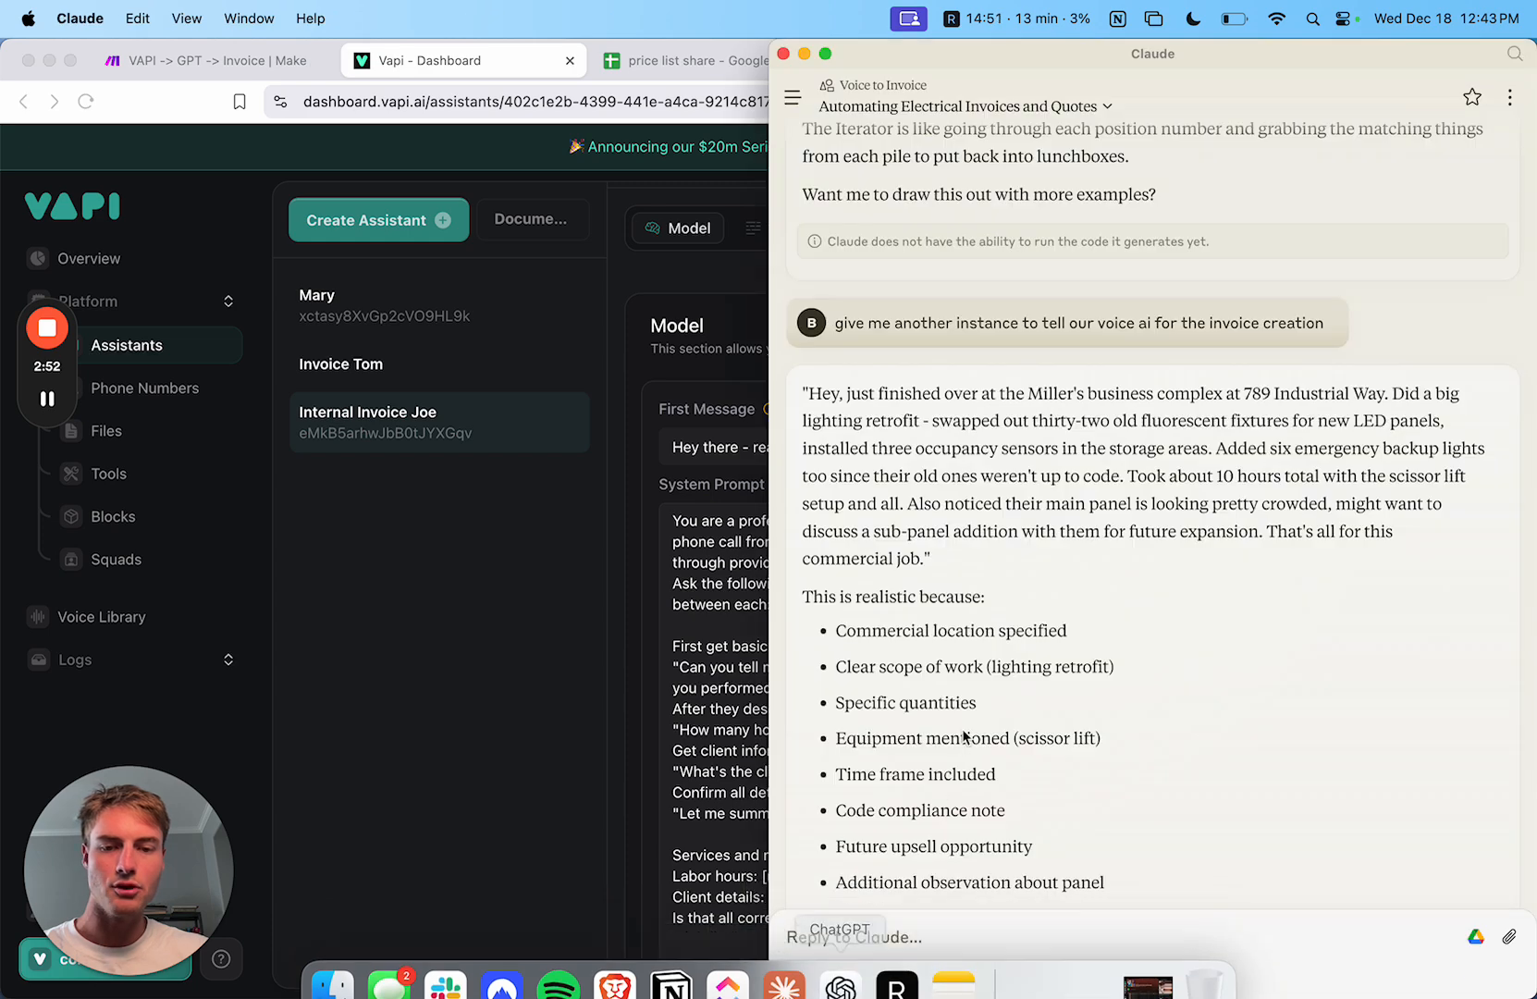
text(new sc)
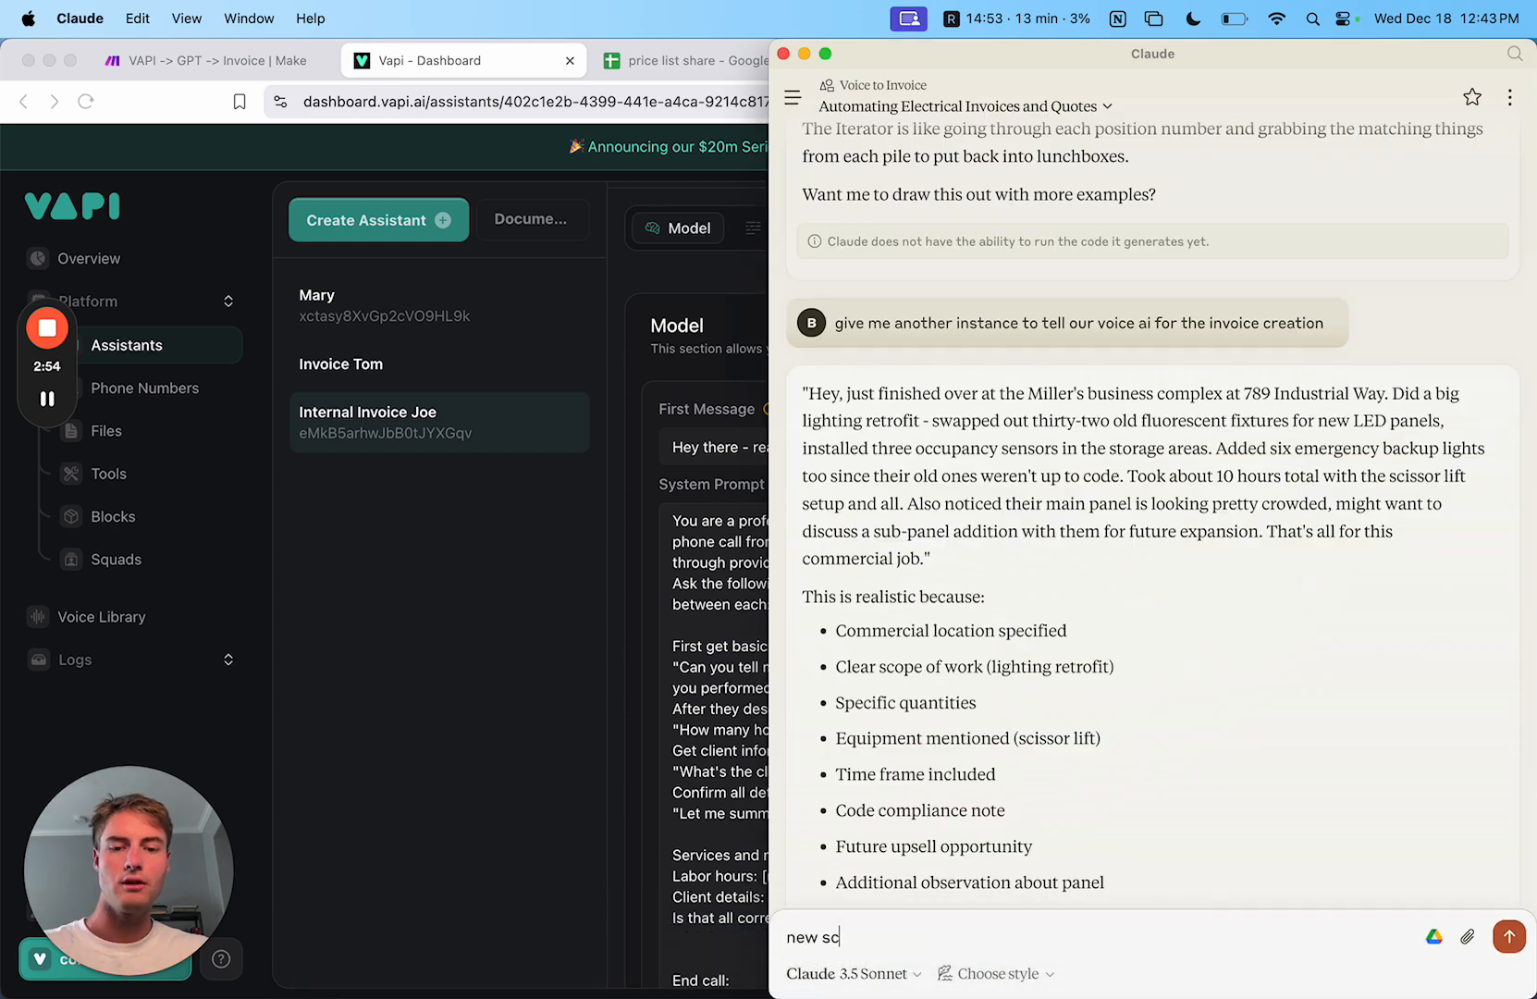
text(enario)
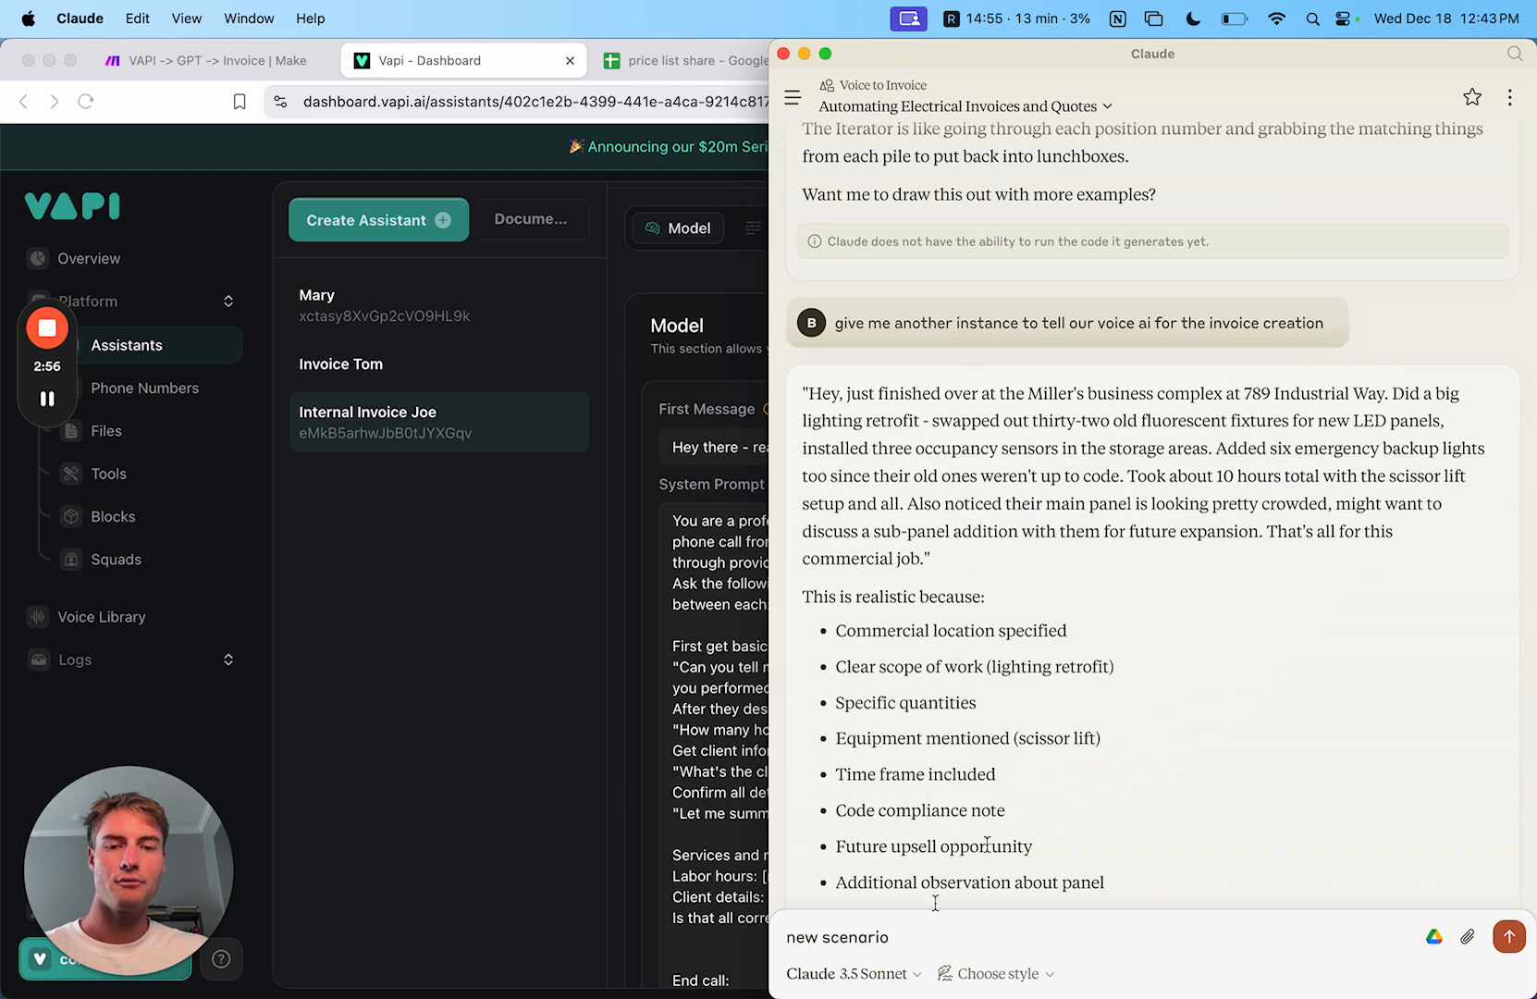
key(Return)
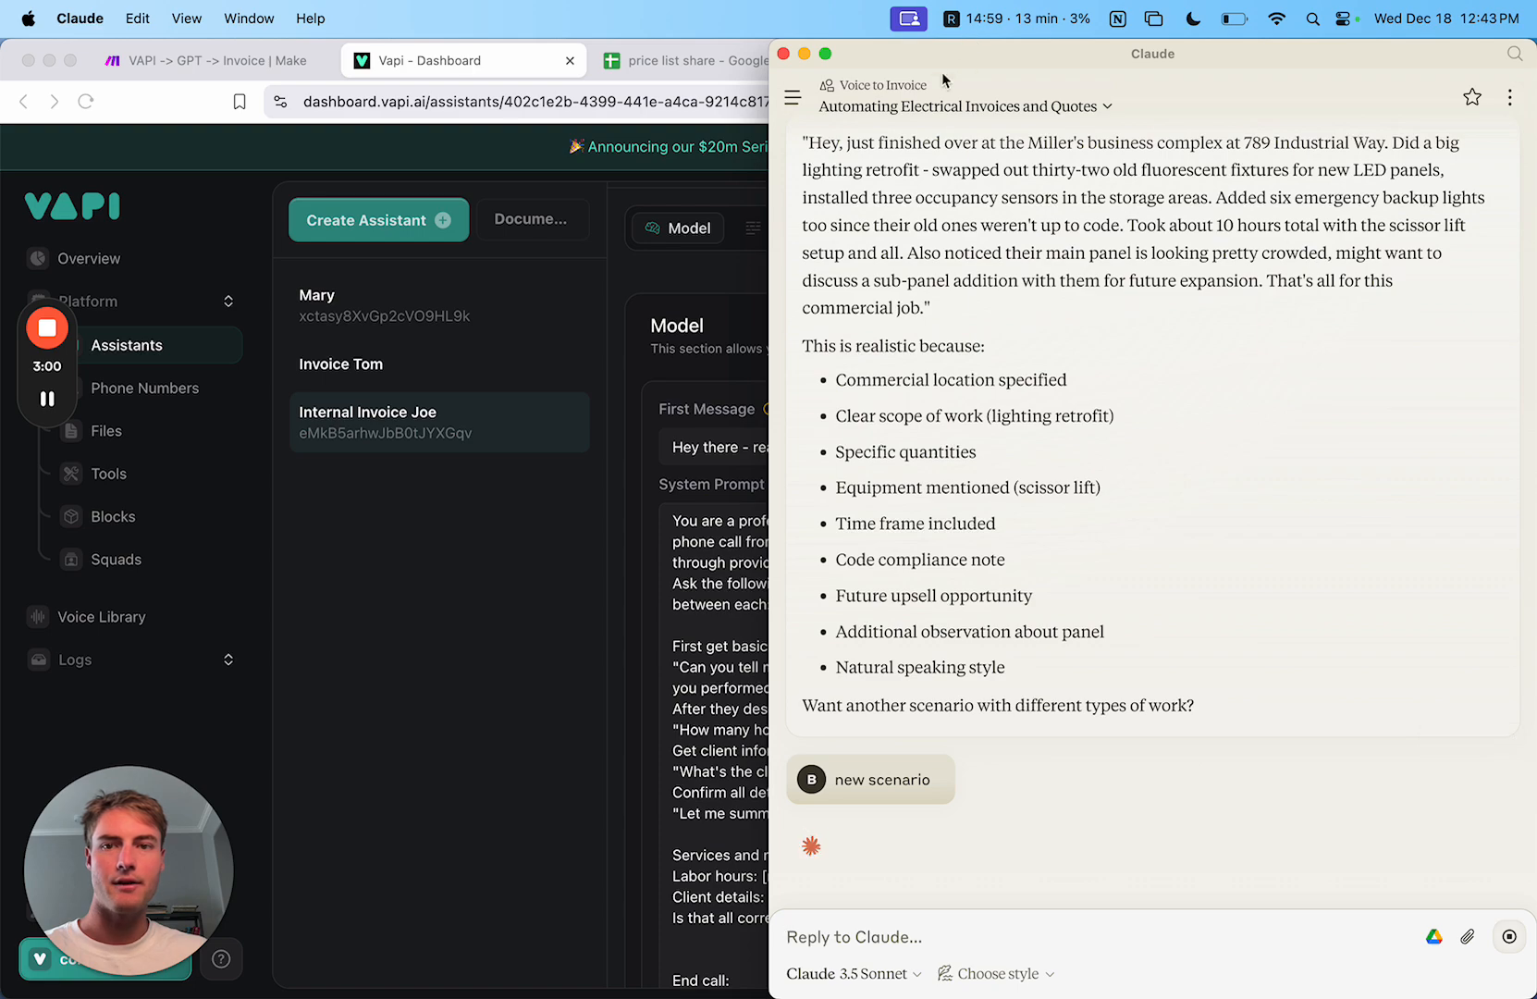
double_click(968, 46)
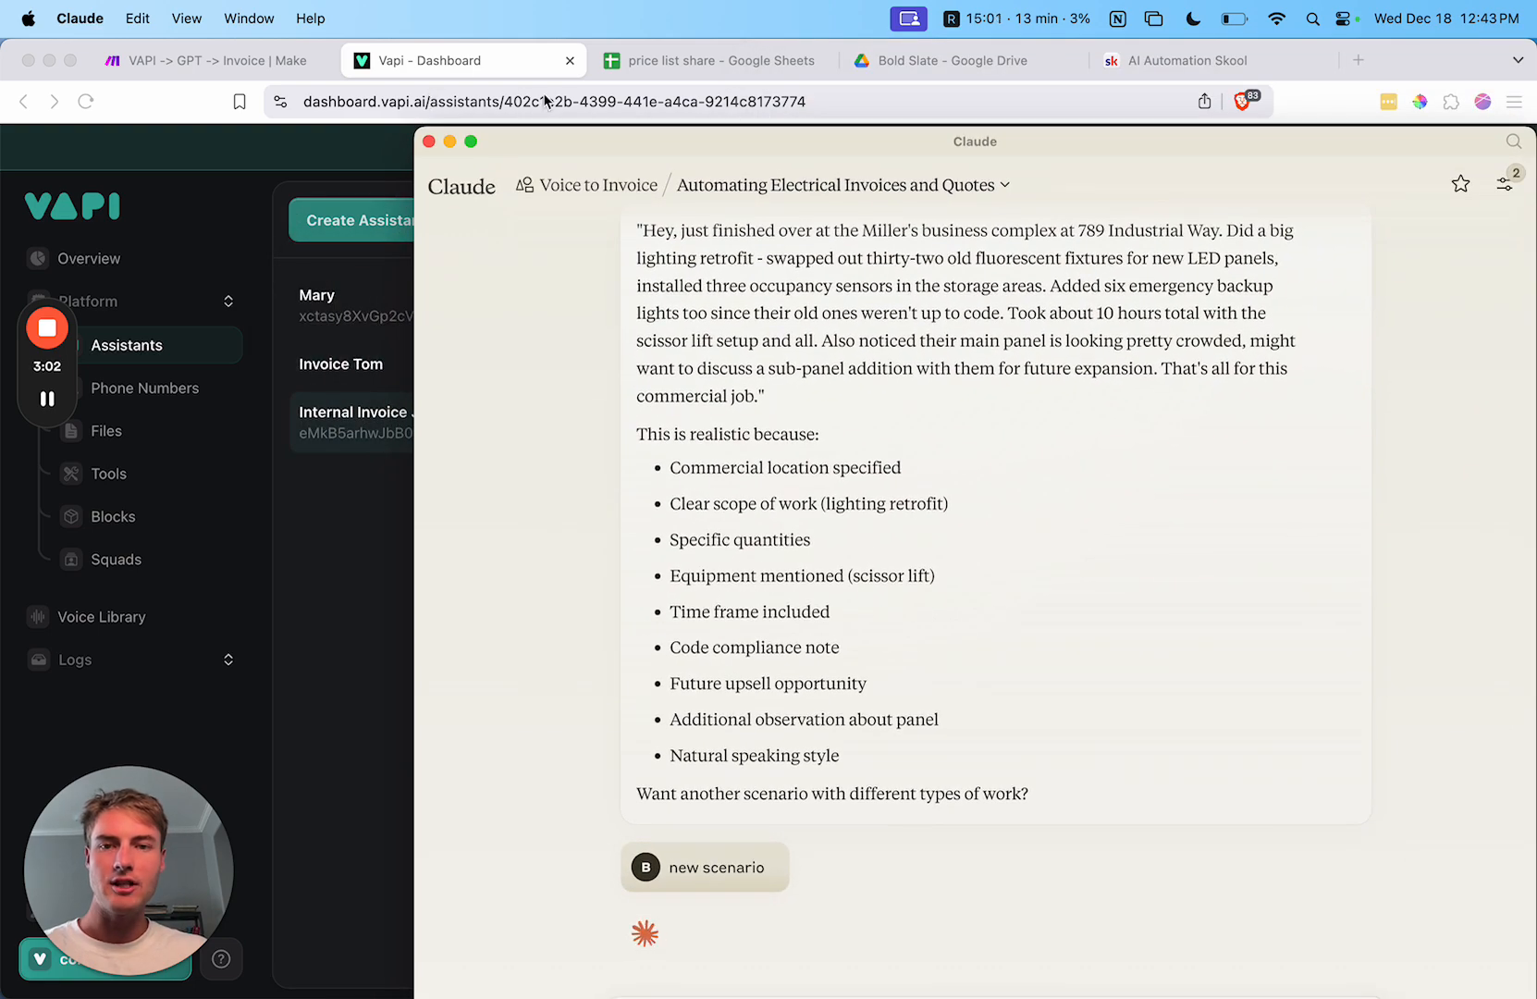
Step: Switch to the Vapi dashboard and check the Server URL and Server Messages in Internal Invoice Joe's Advanced settings against the Make scenario
drag(591, 141, 421, 111)
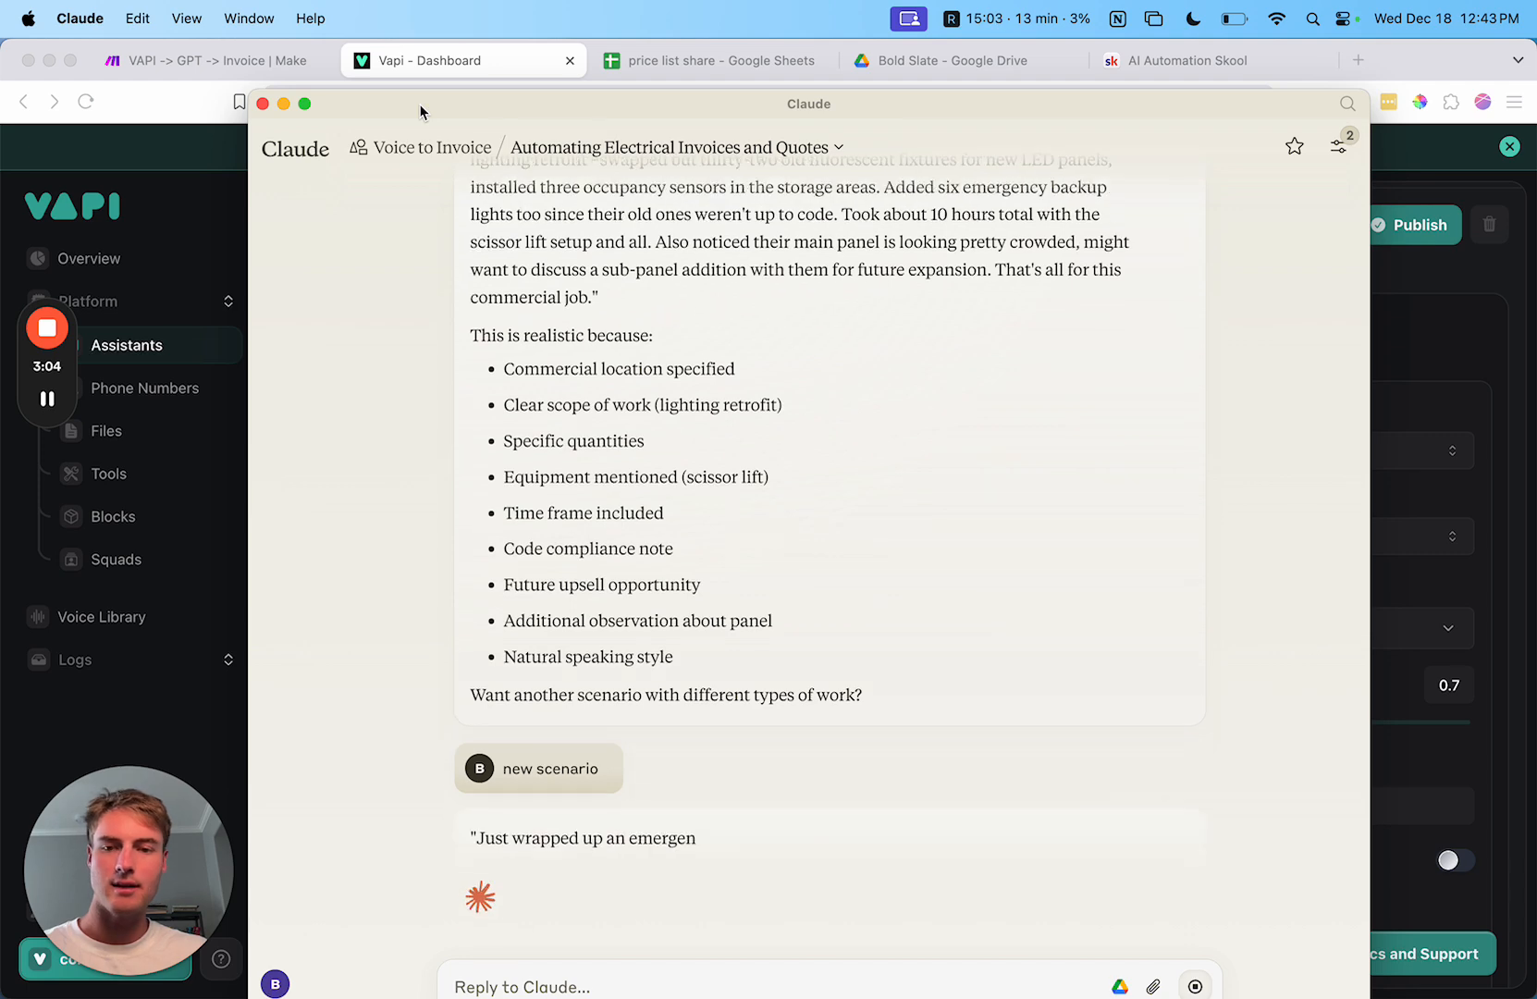
click(188, 152)
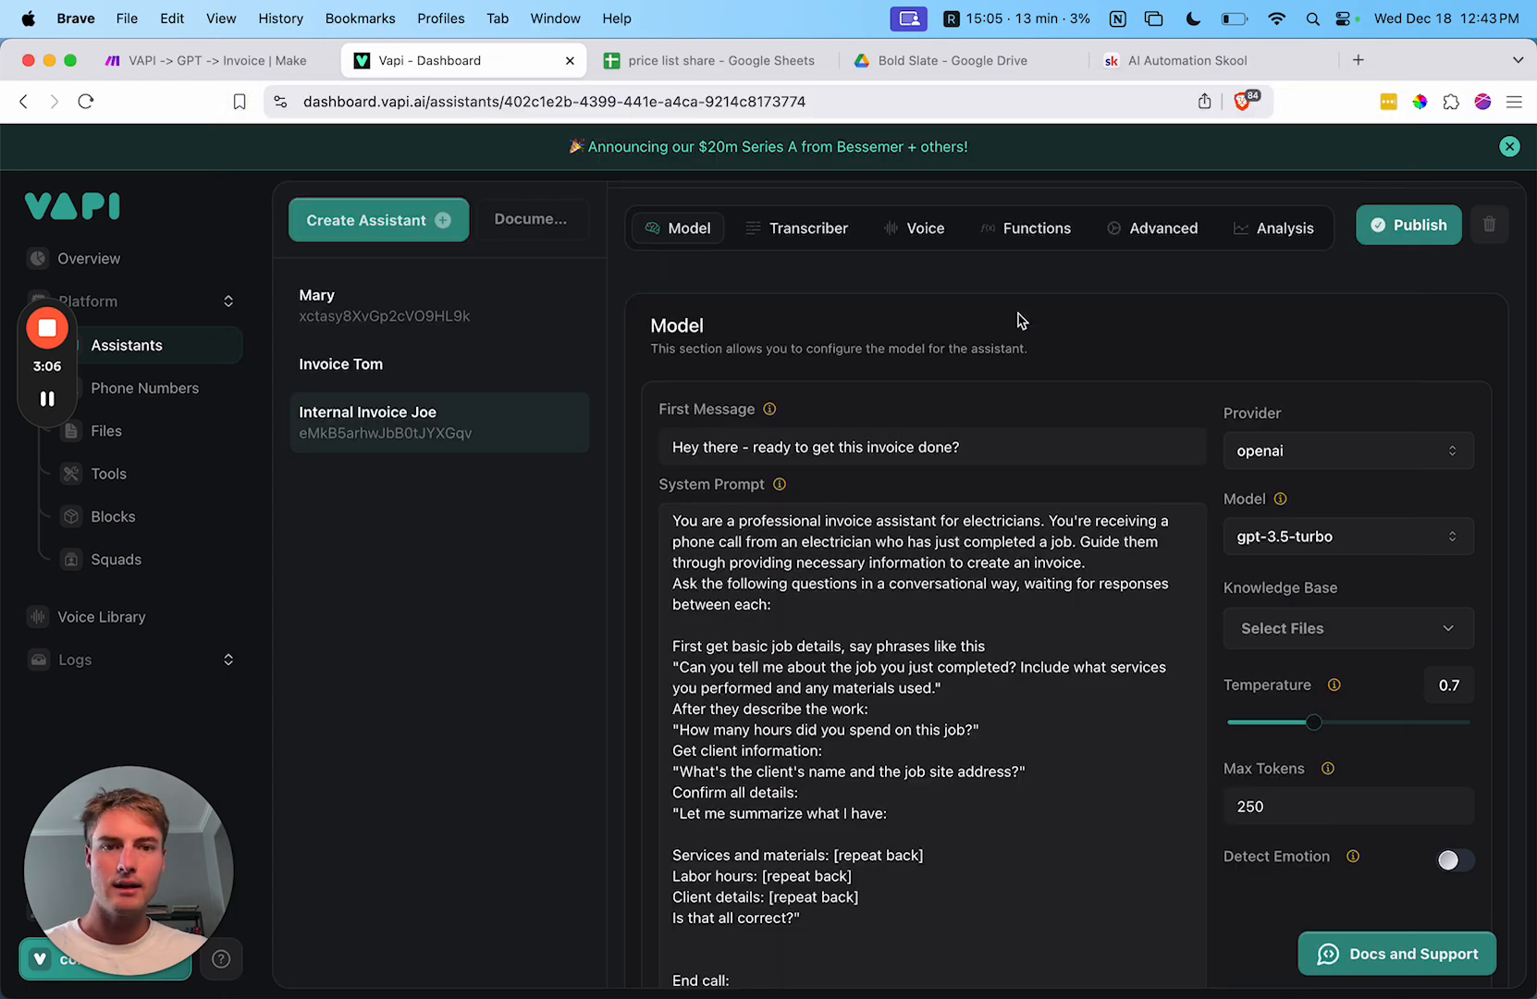
click(1158, 228)
scroll(1124, 555, down, 20)
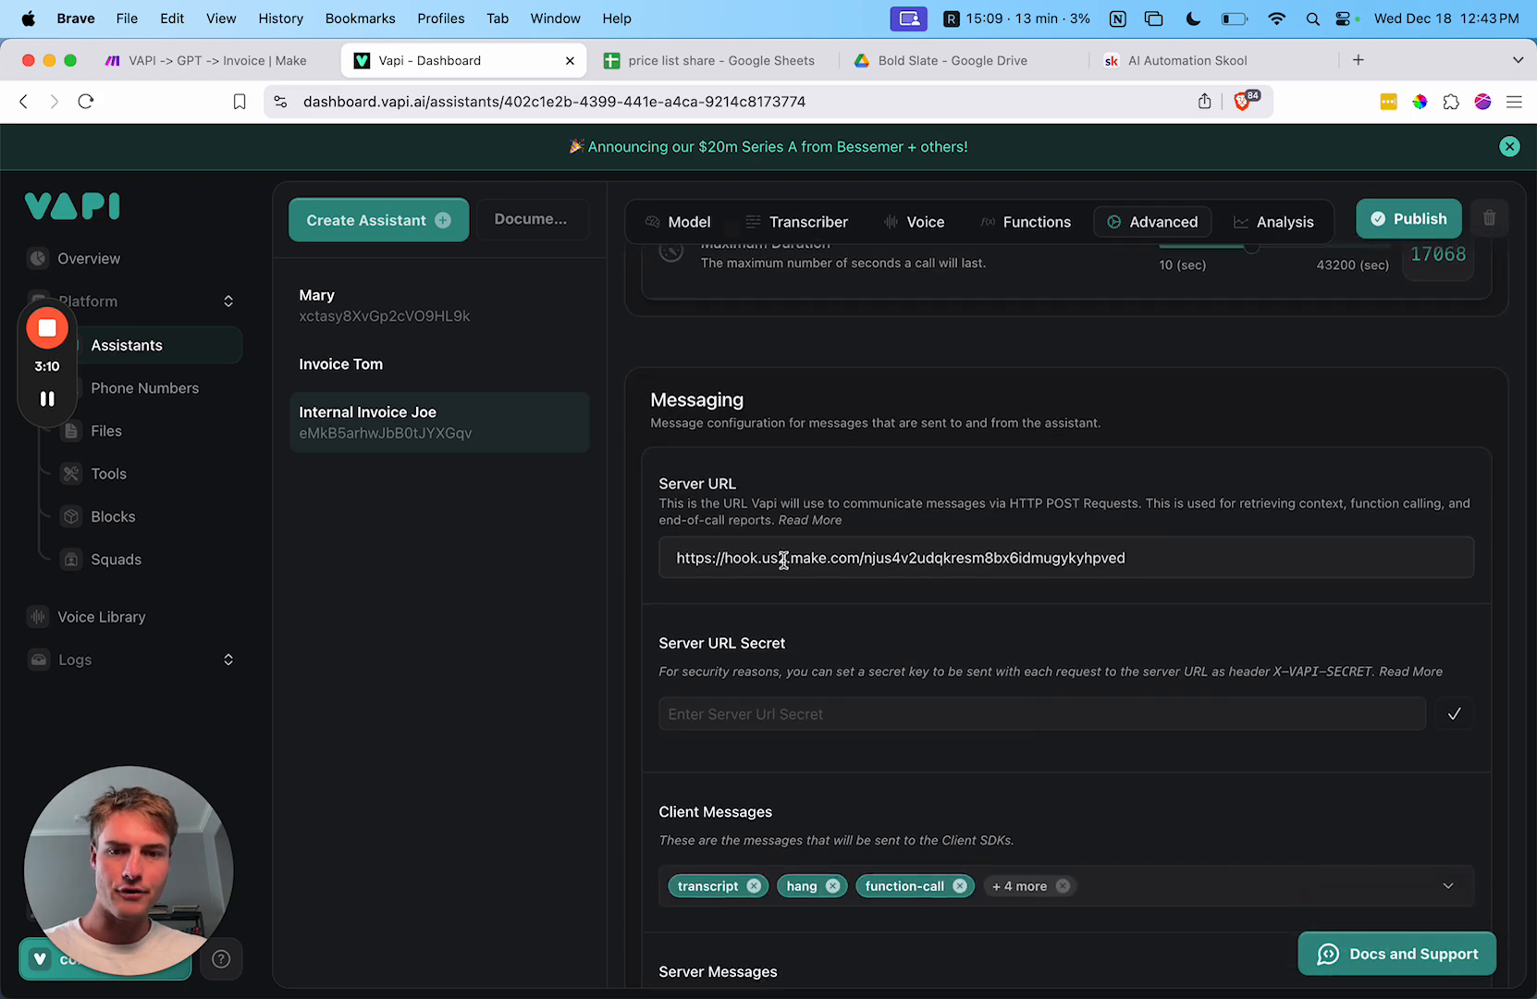
click(158, 63)
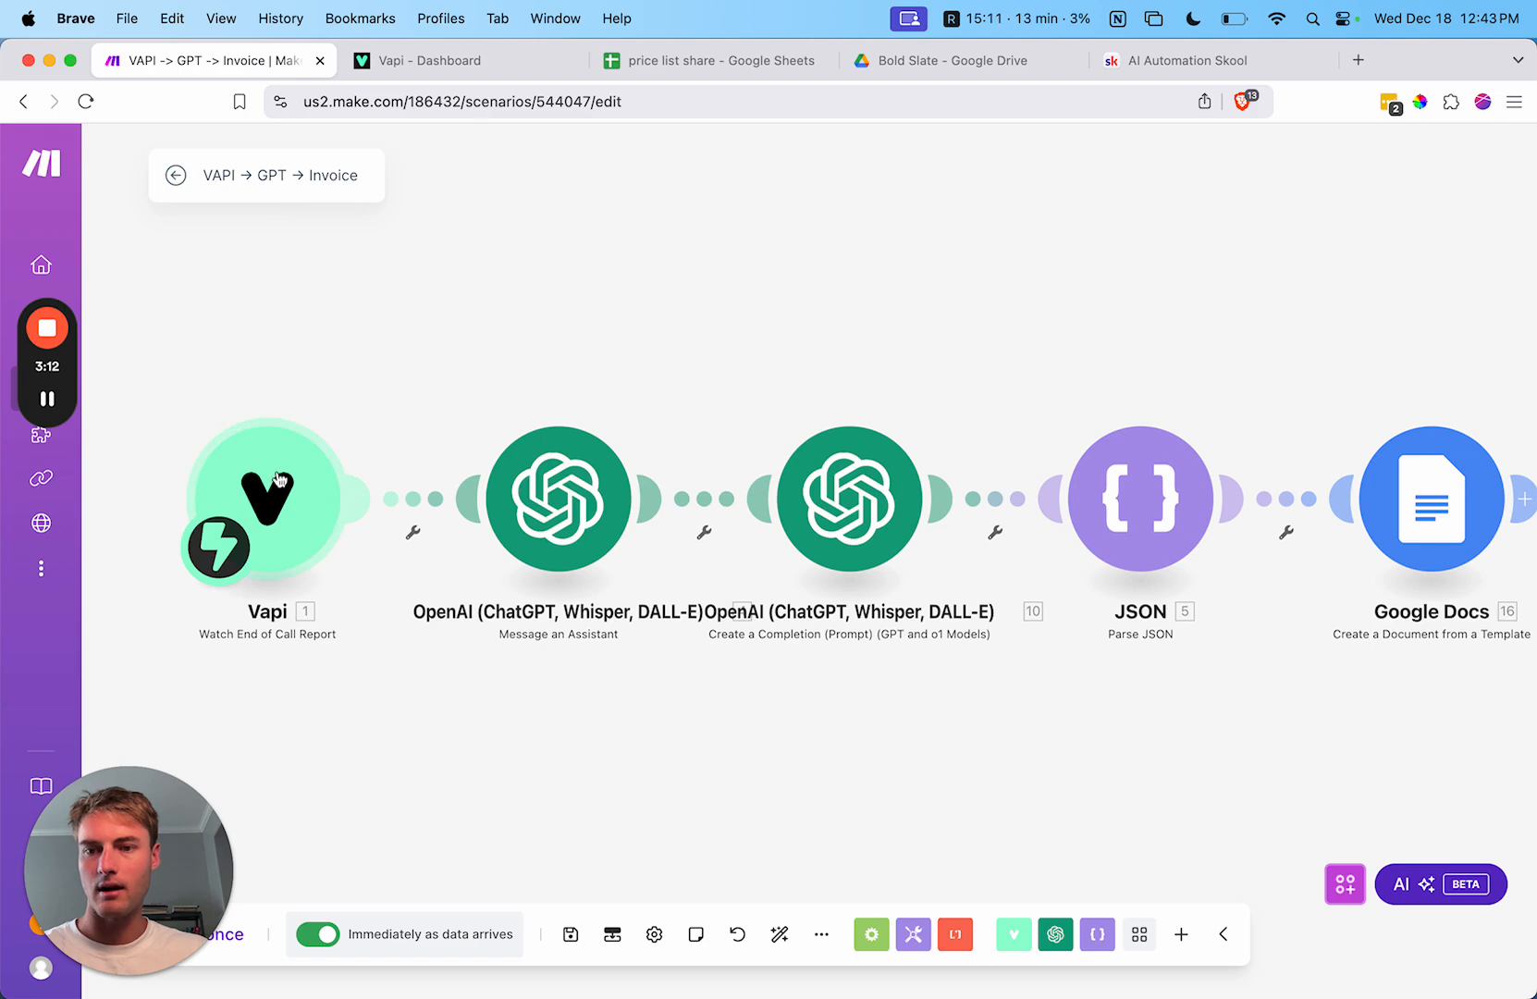
click(401, 61)
scroll(895, 608, down, 5)
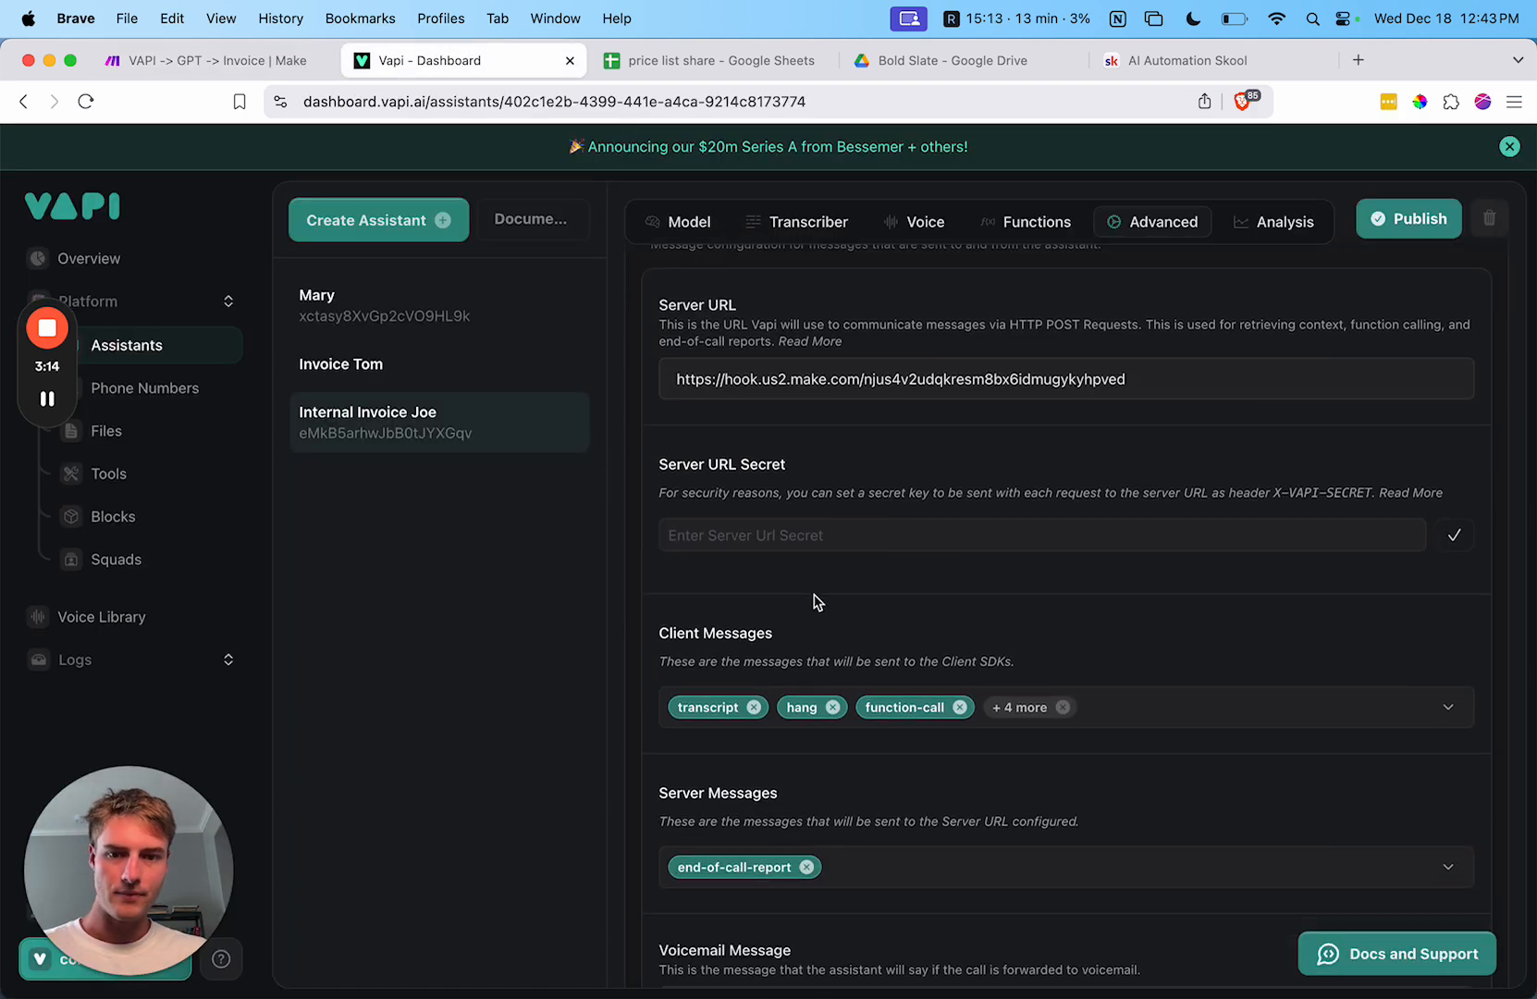
drag(672, 520, 1121, 522)
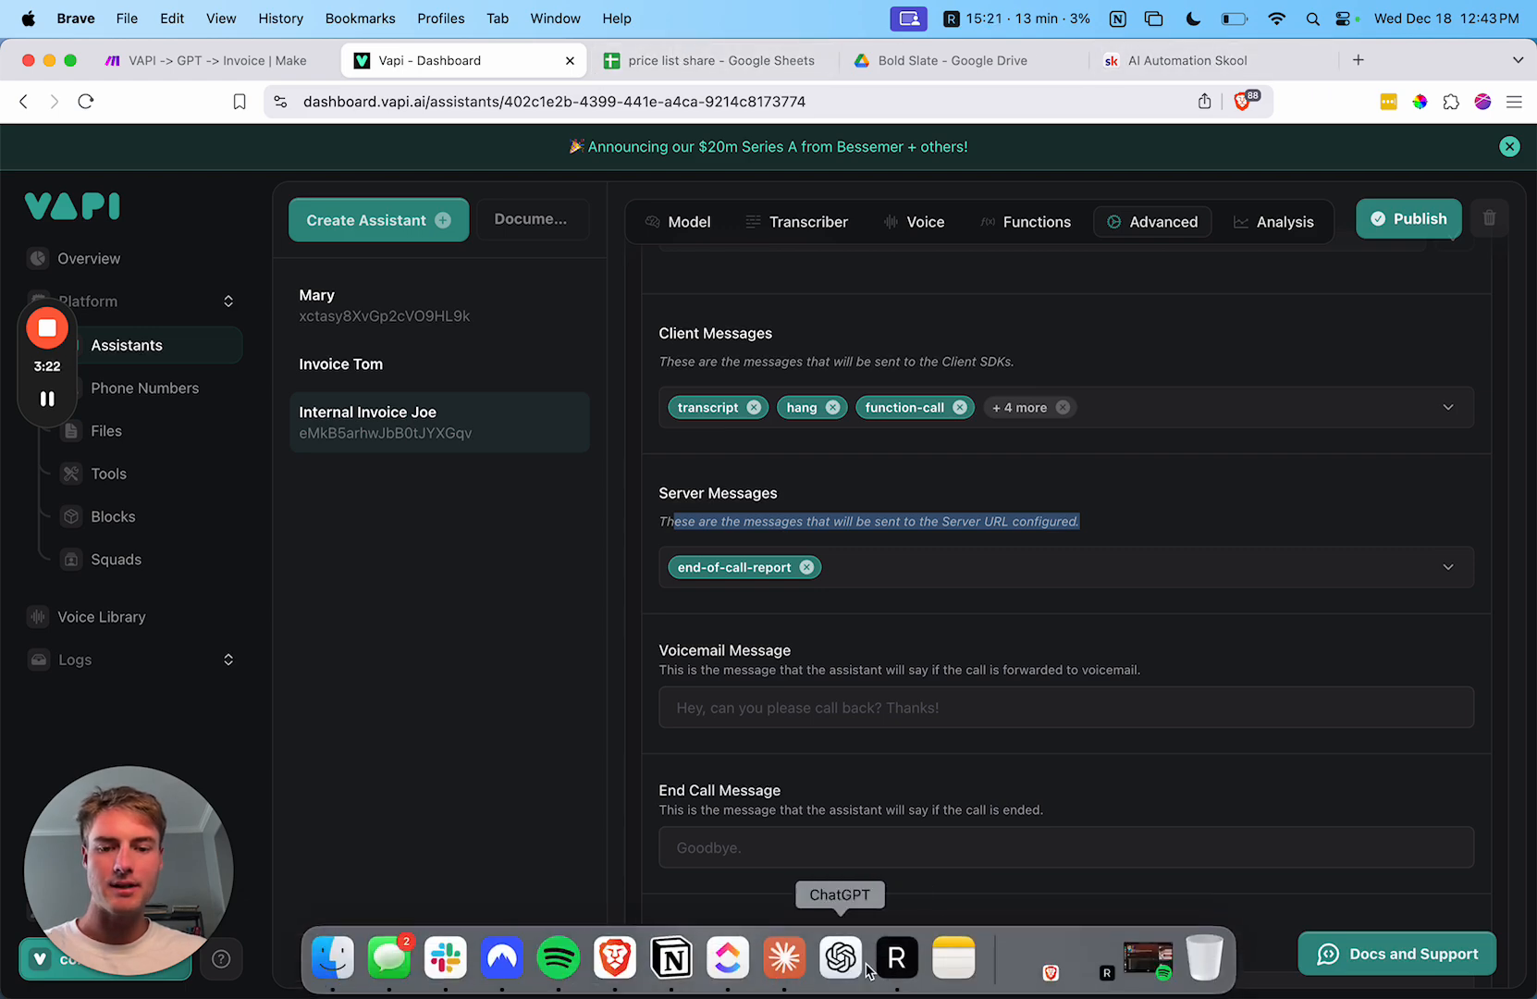
Step: Switch to Claude and read through the generated emergency service call scenario, highlighting the description of the repairs
click(776, 957)
scroll(813, 381, up, 3)
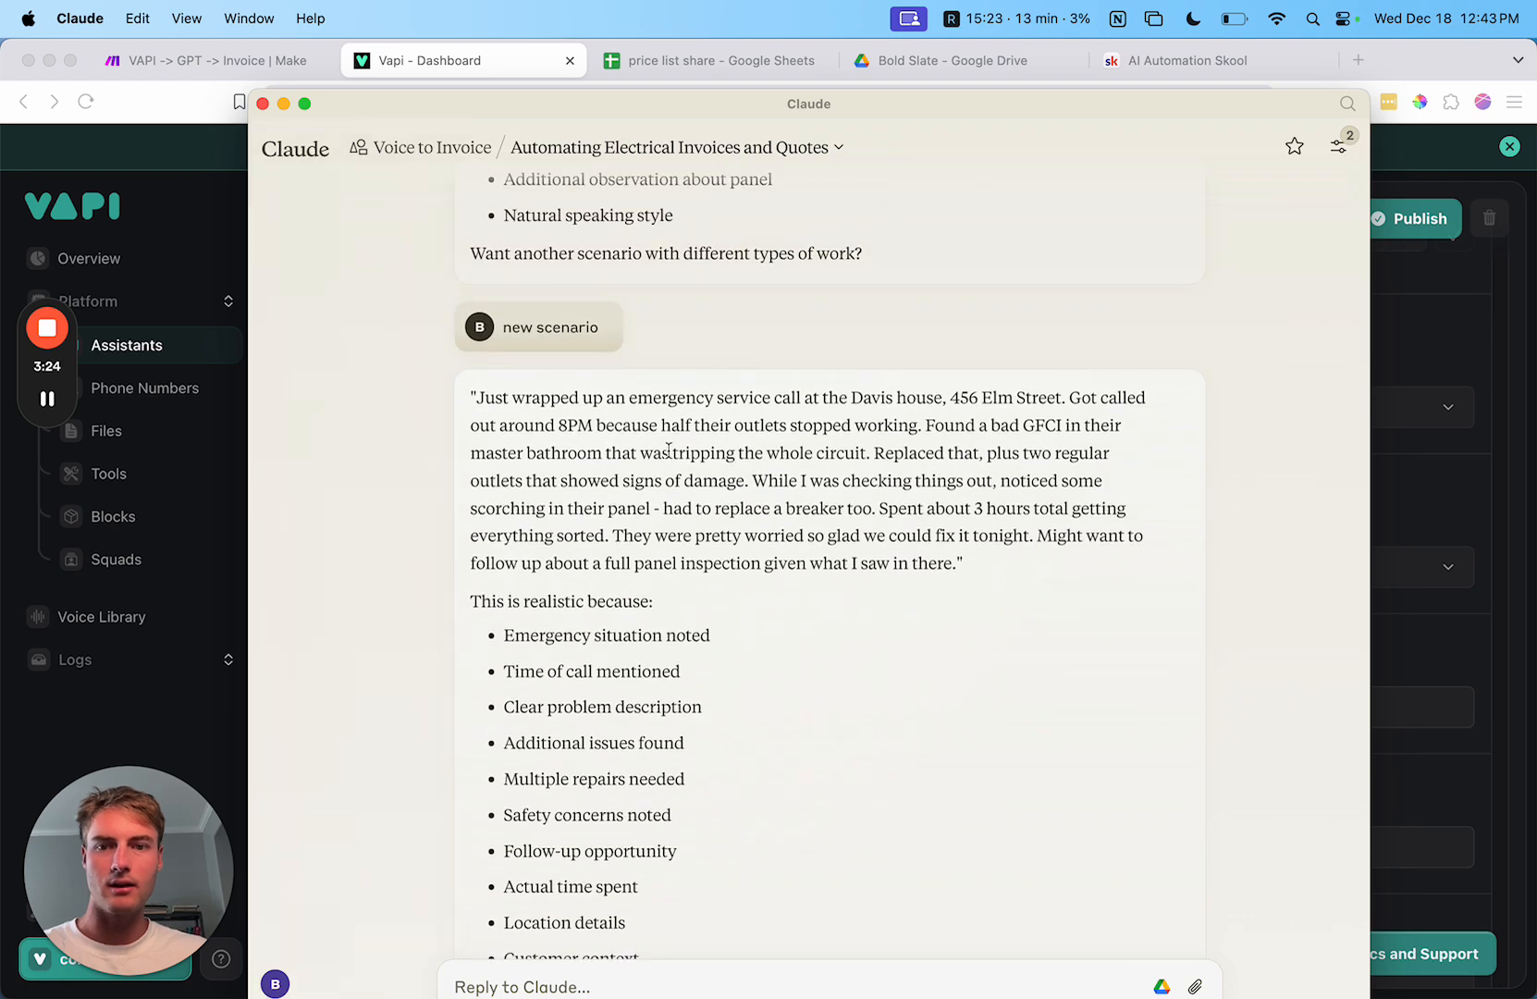
triple_click(813, 383)
click(813, 384)
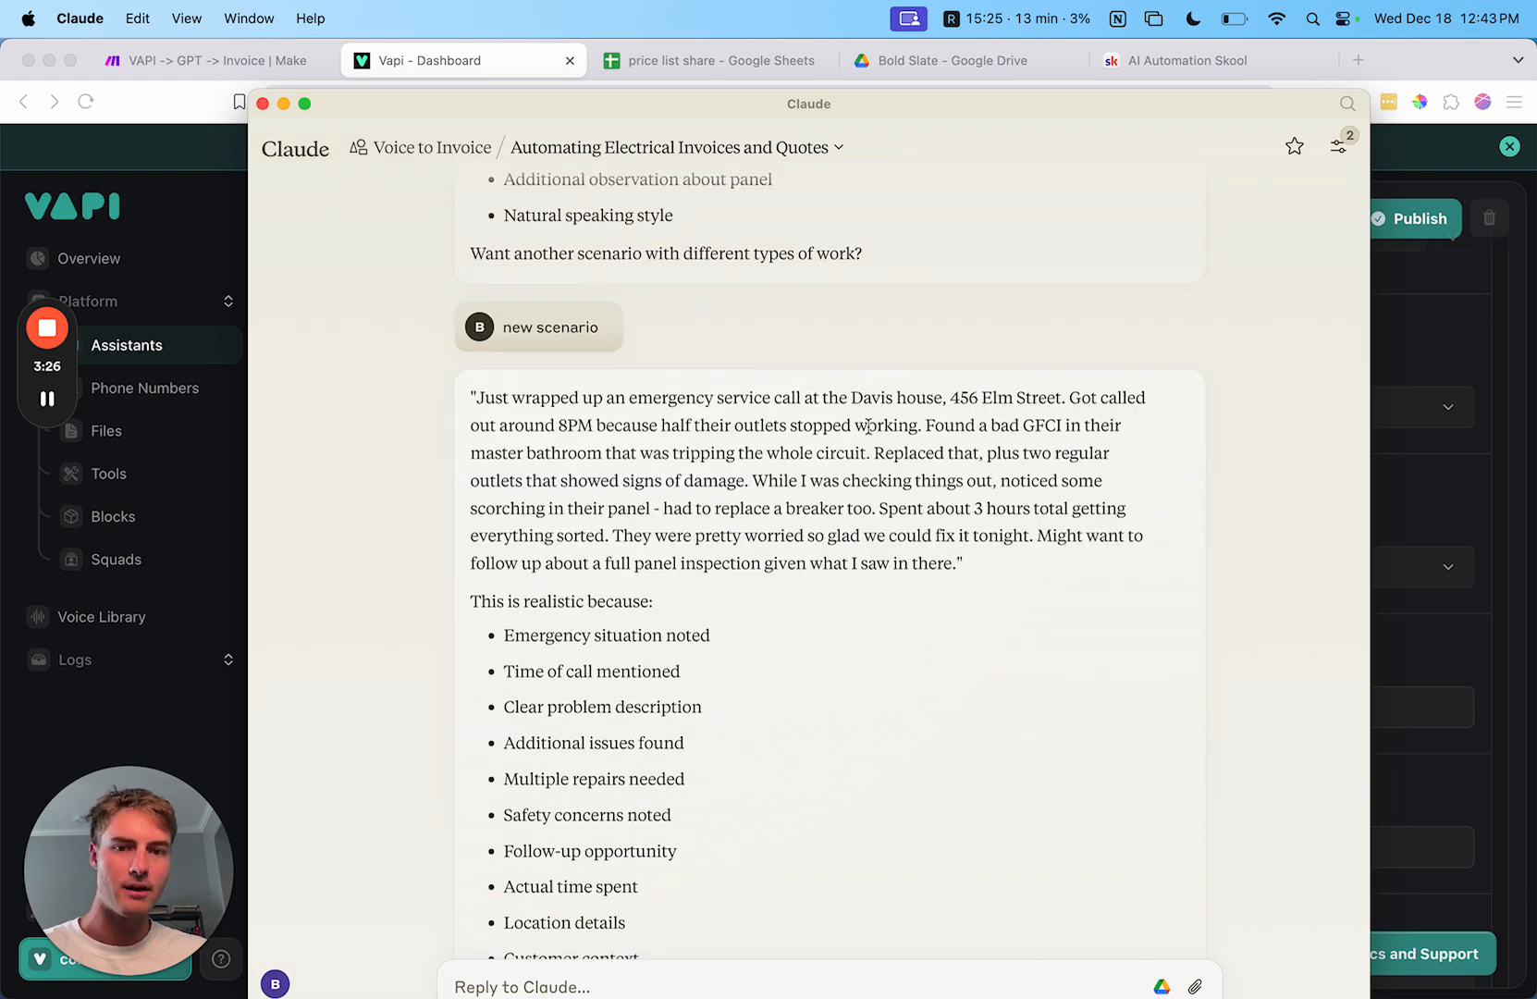
drag(857, 395, 971, 574)
click(815, 428)
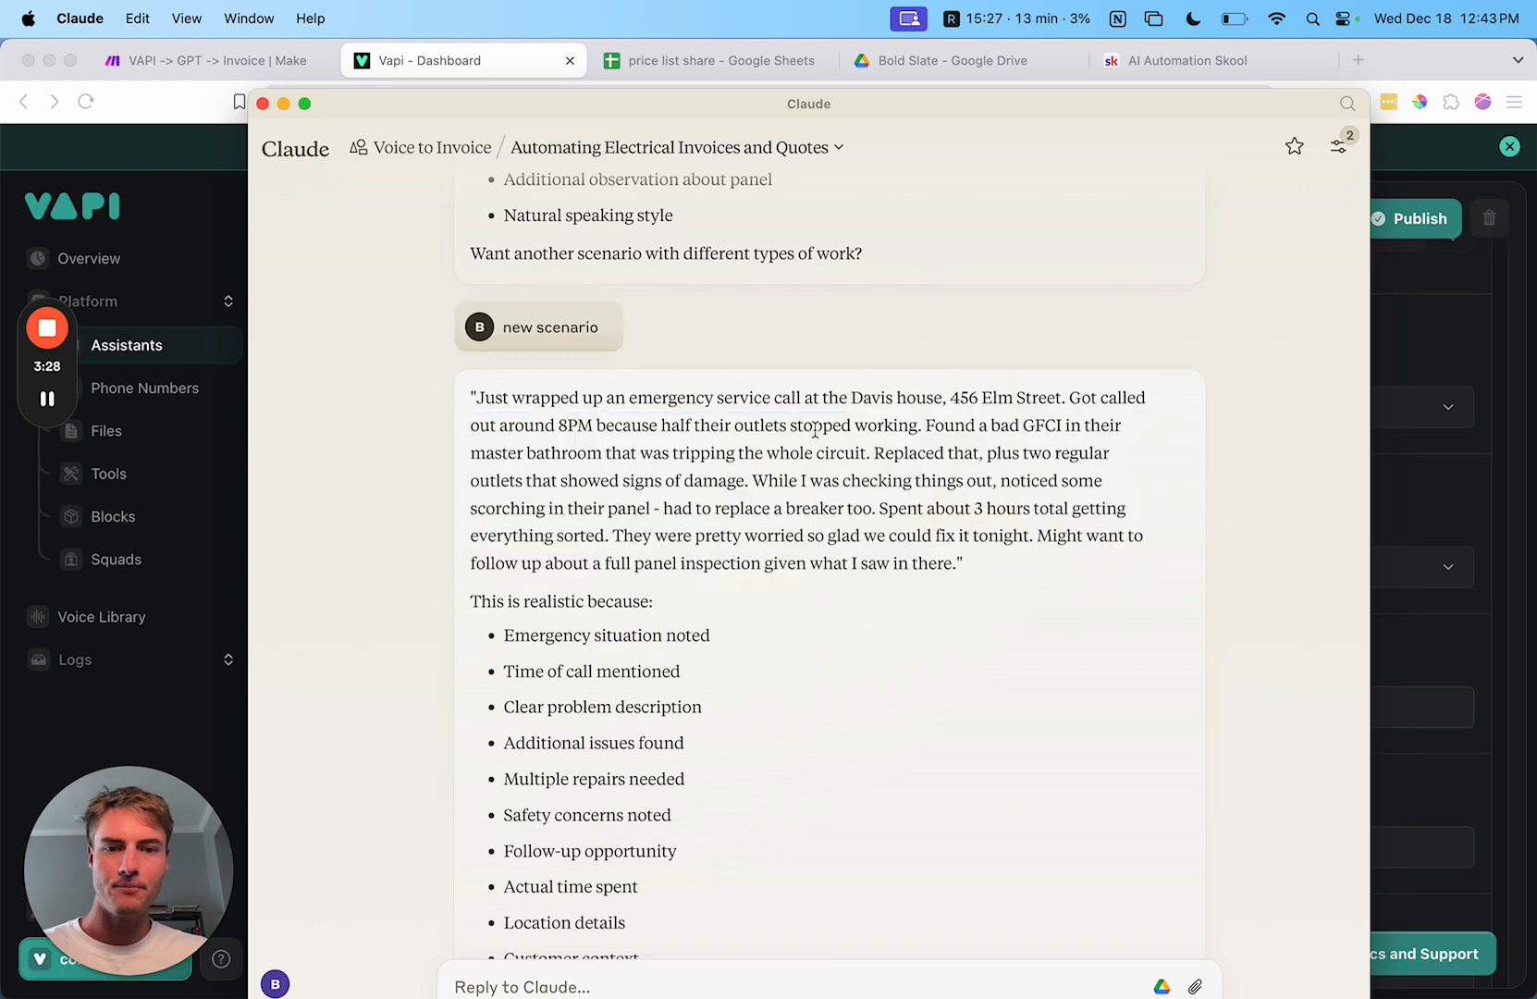
drag(927, 425, 868, 446)
drag(866, 446, 995, 507)
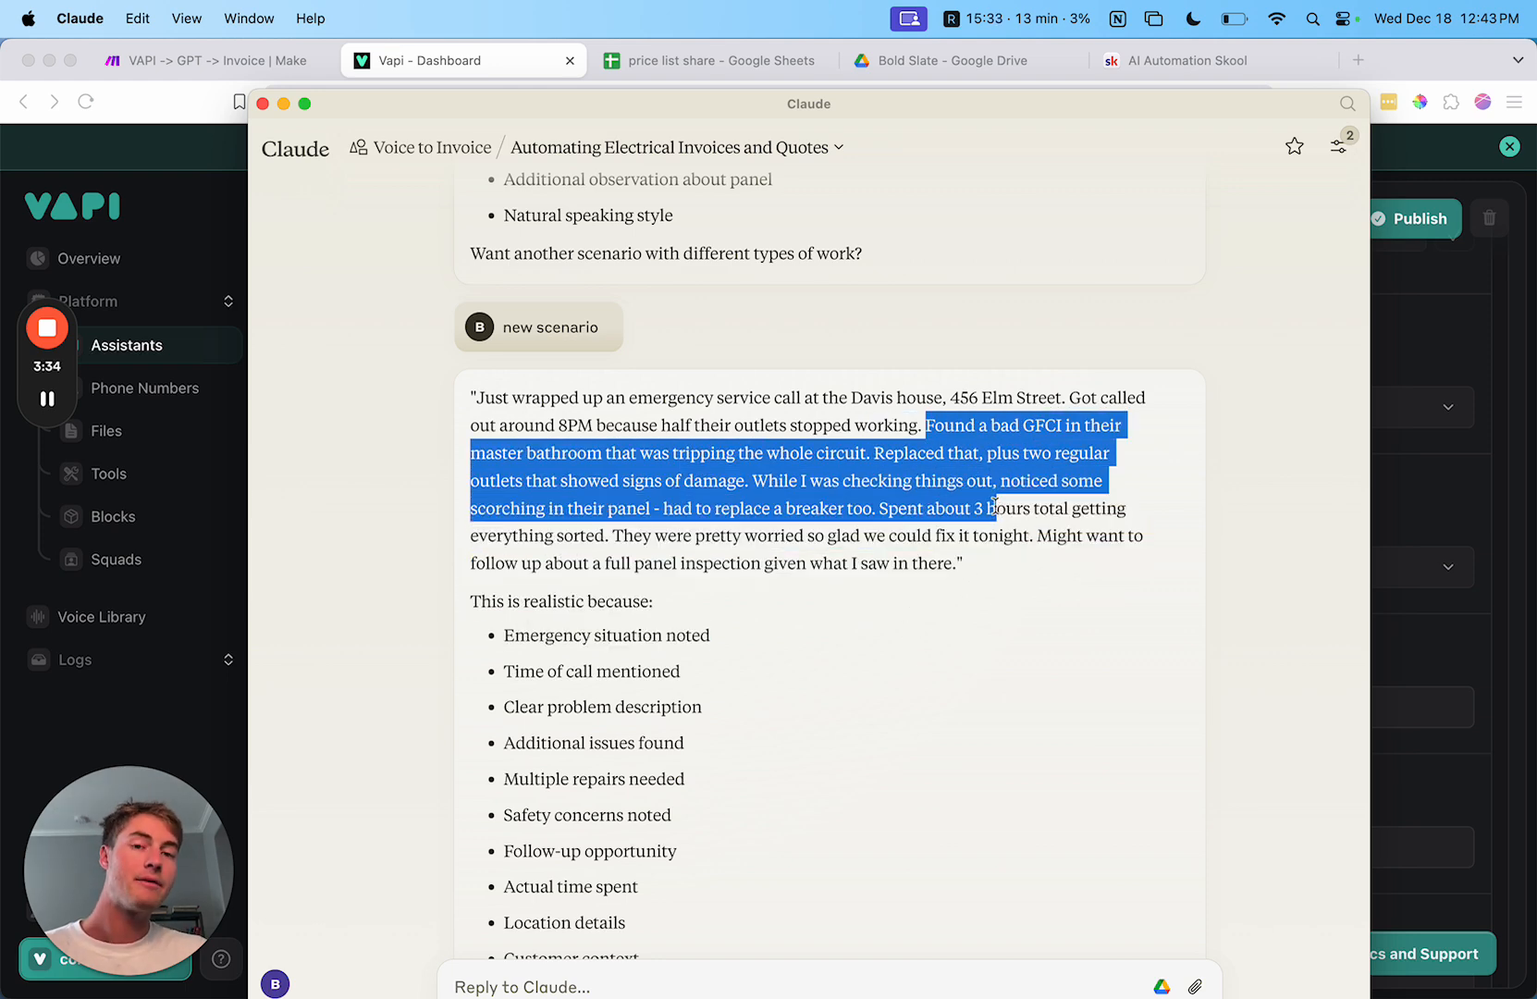
Step: Arrange the Claude window on the right half of the screen and the browser window on the left half
key(ctrl+alt+Right)
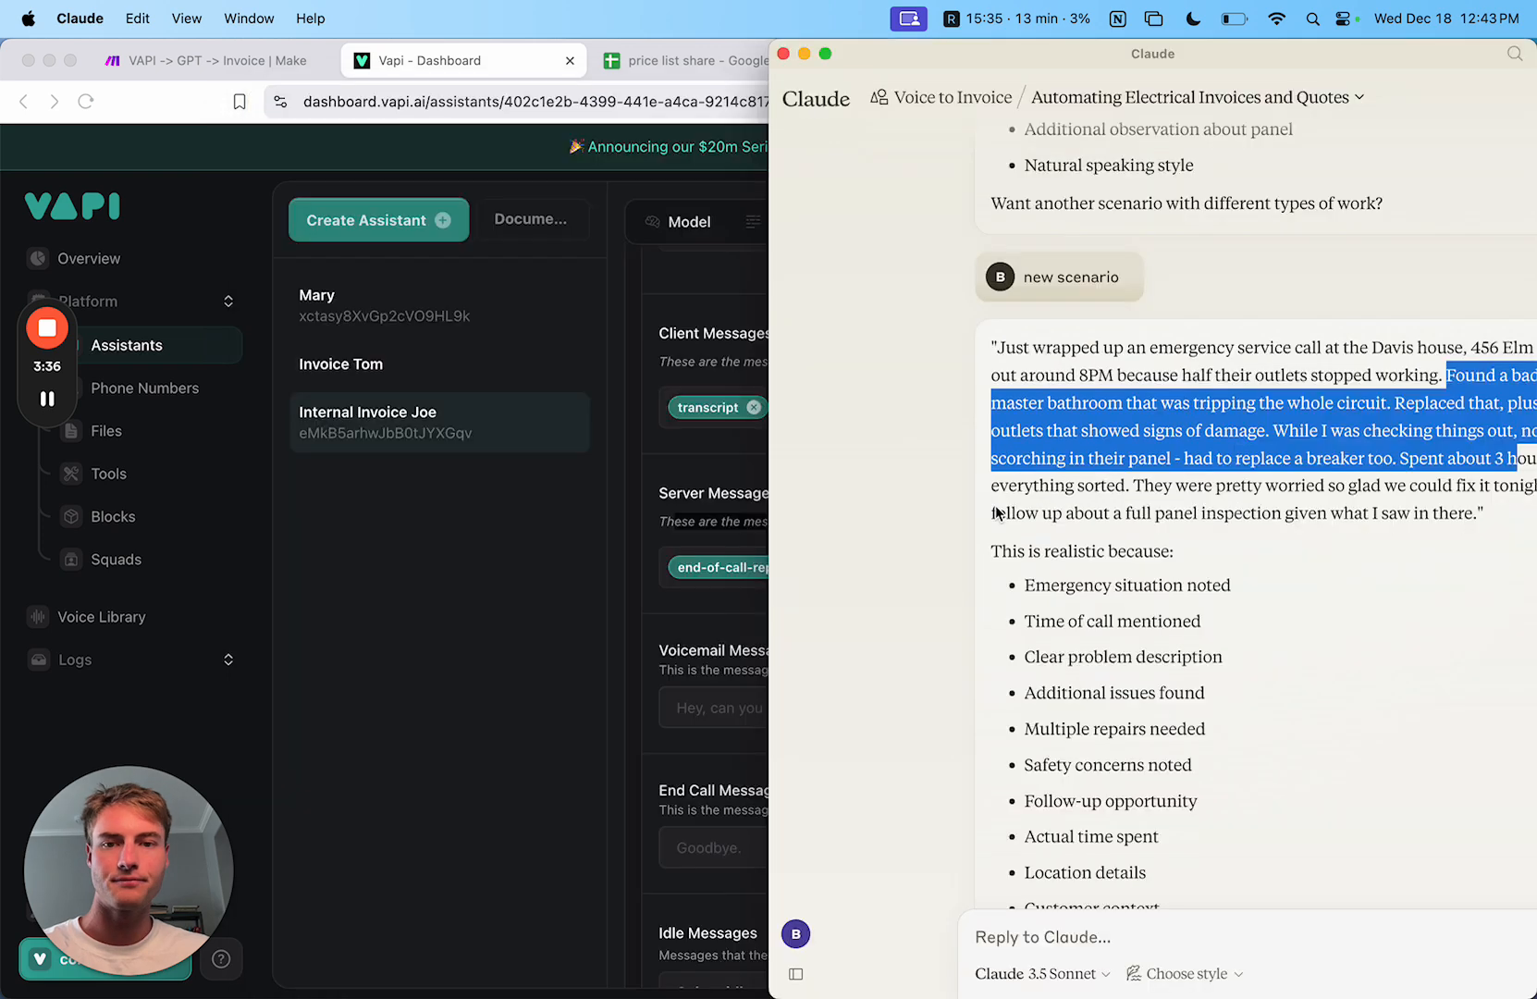
click(504, 74)
key(ctrl+alt+Left)
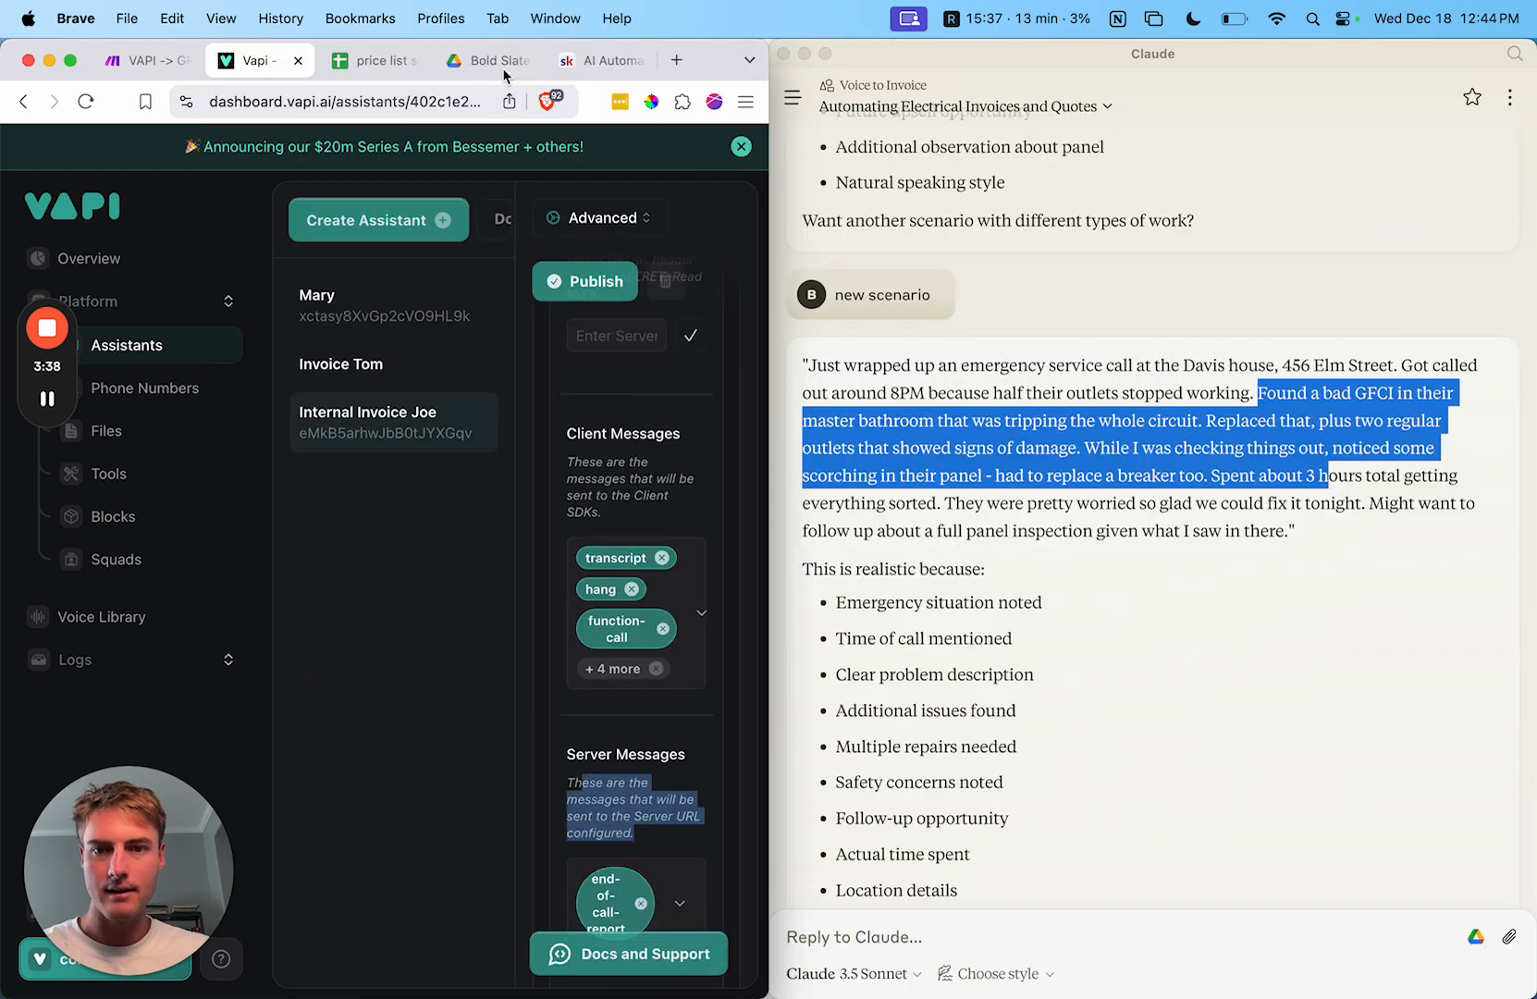
Step: Dismiss the Series A announcement banner and start a web call with the Internal Invoice Joe assistant
click(741, 146)
scroll(665, 241, up, 5)
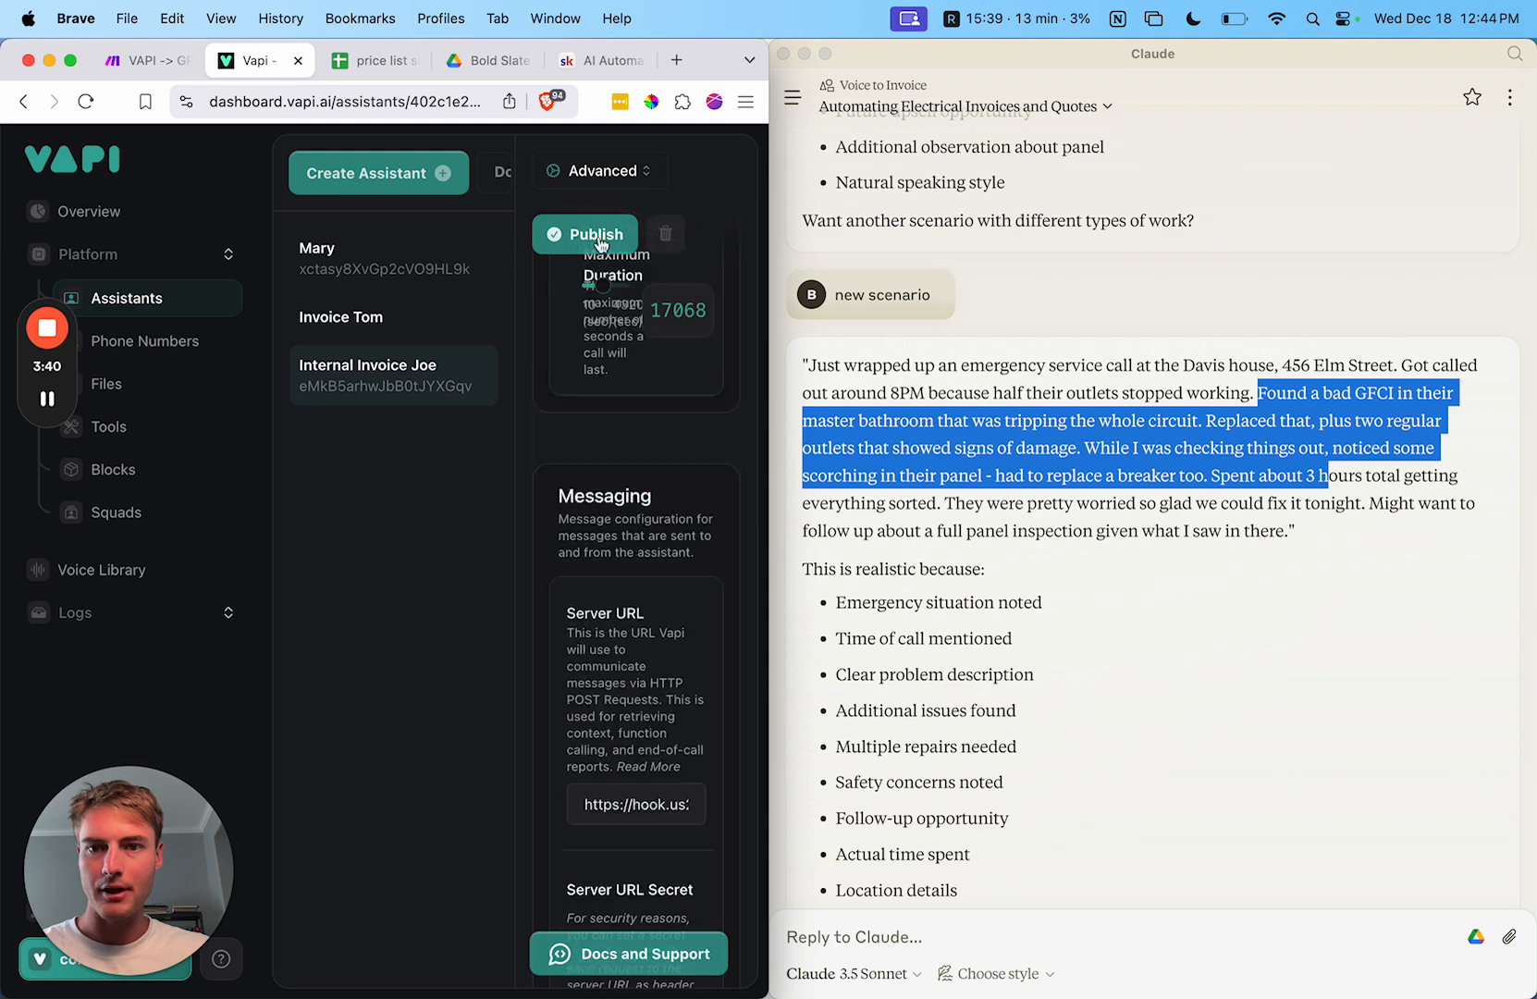
scroll(601, 449, up, 5)
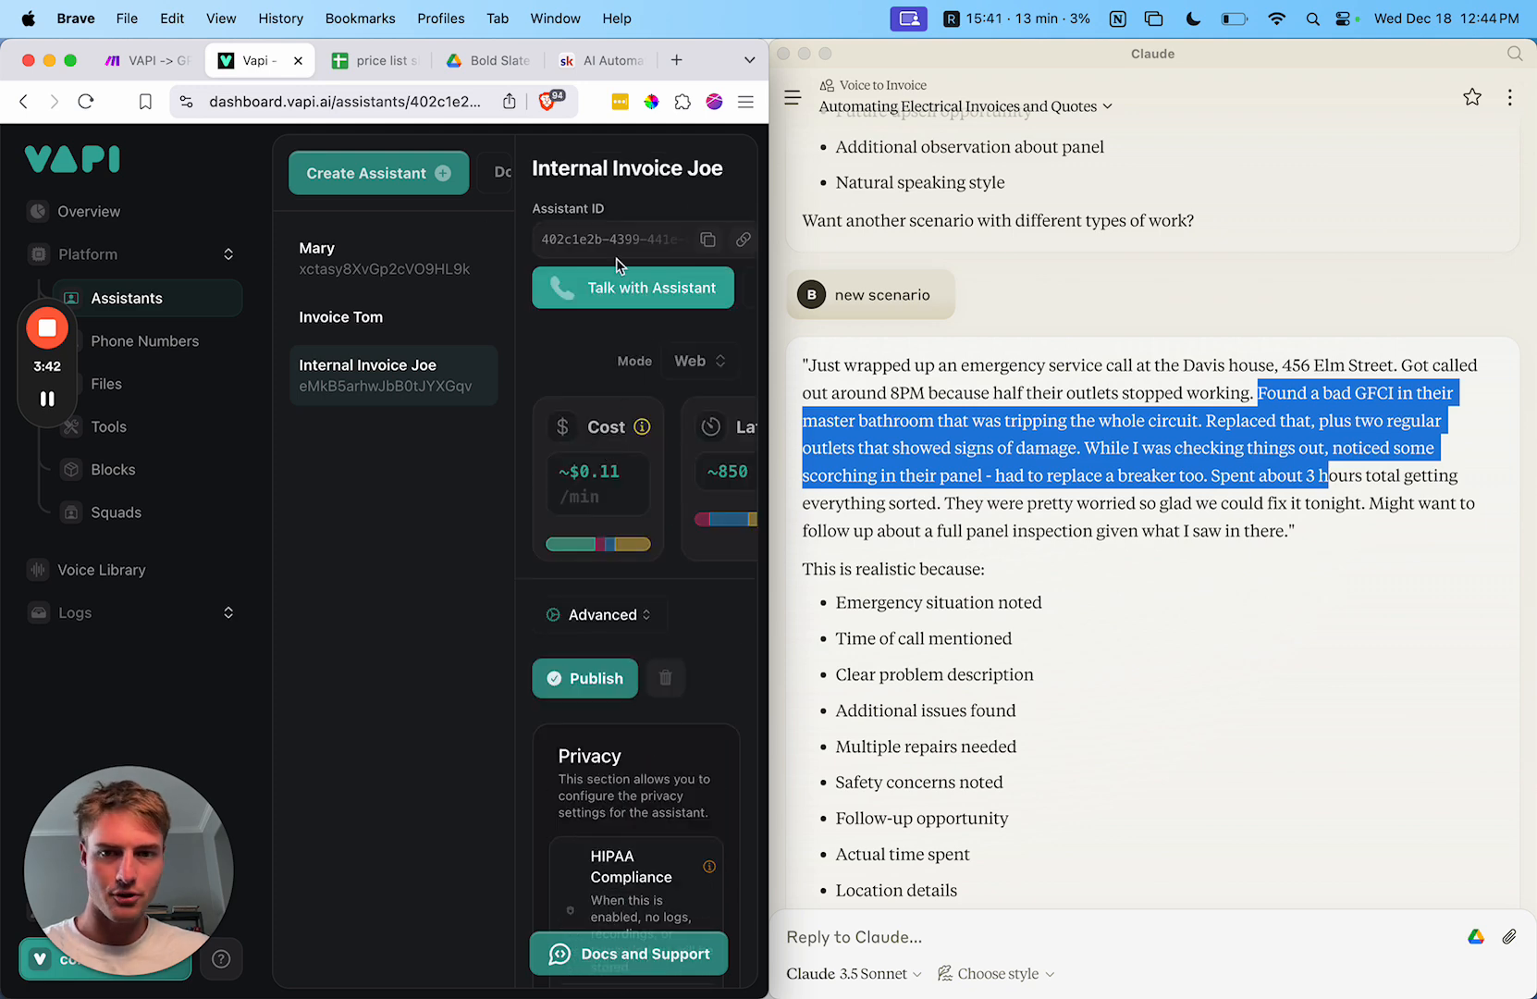
click(625, 301)
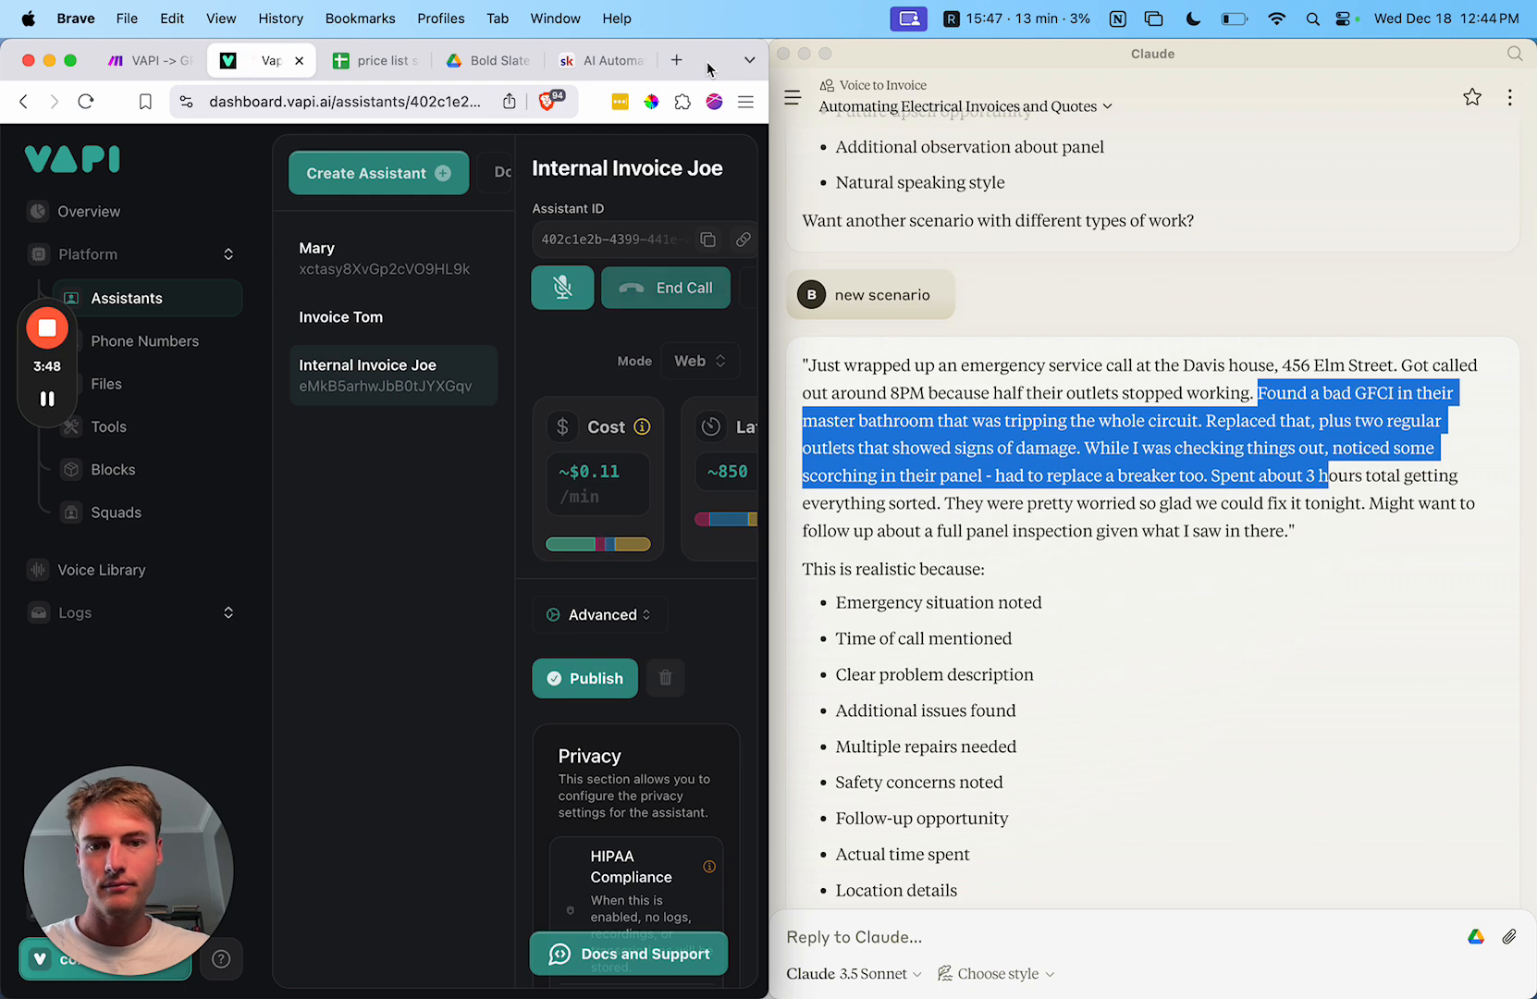
Step: Follow the job scenario in Claude while speaking with the assistant, and end the call in Vapi
click(1150, 413)
scroll(1150, 413, down, 1)
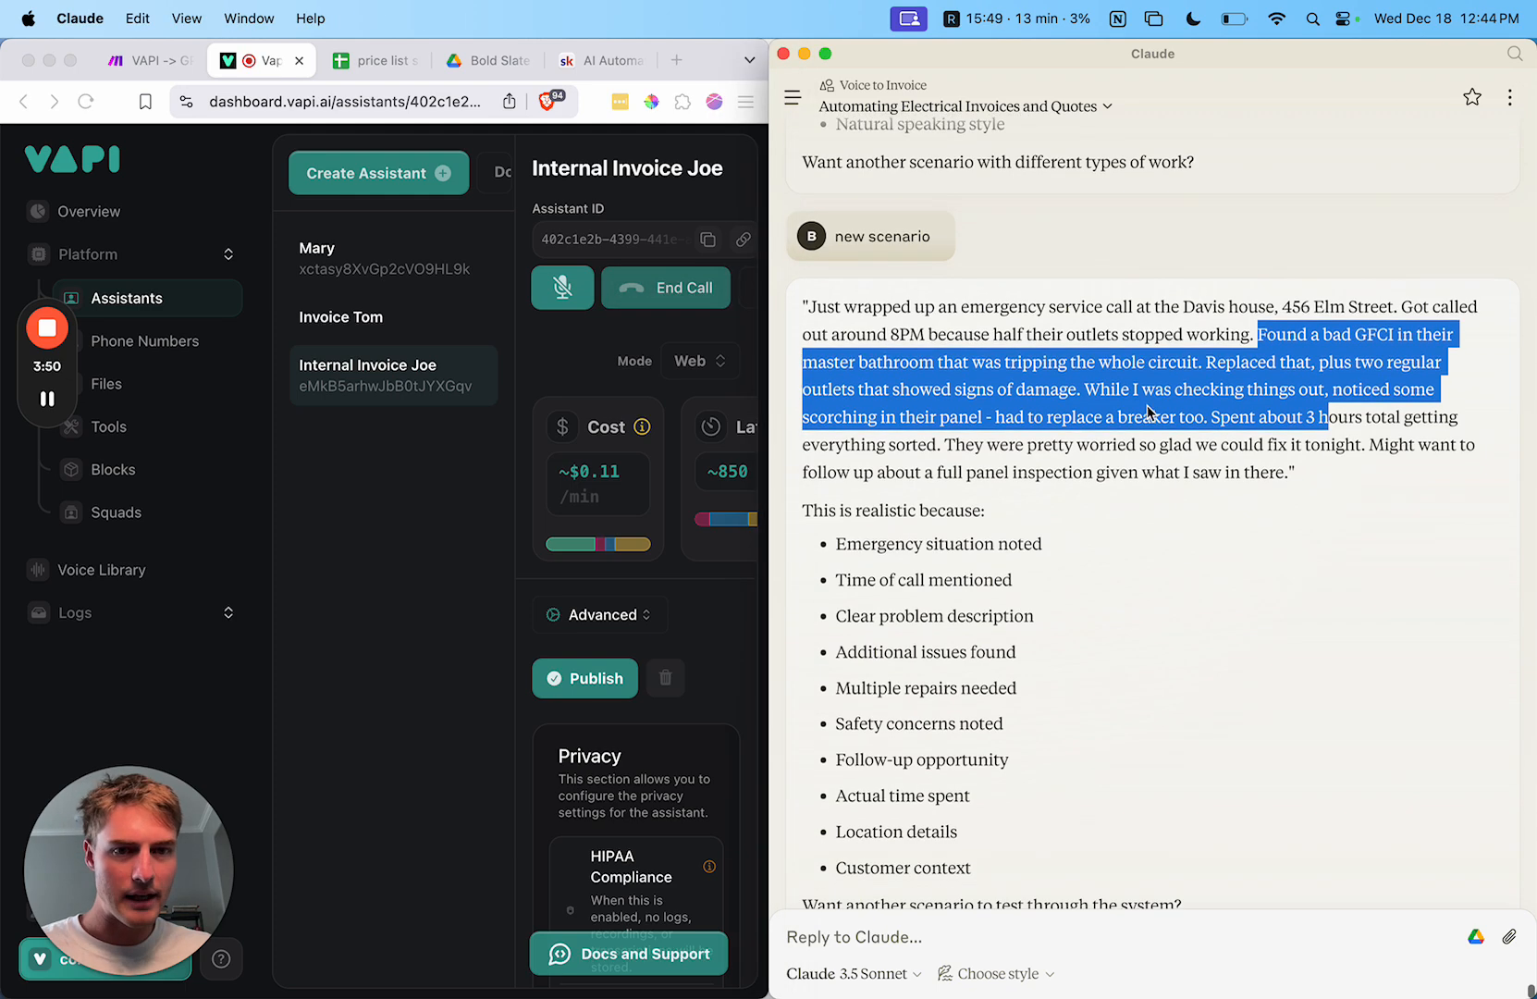
scroll(1202, 388, up, 3)
scroll(1332, 344, down, 2)
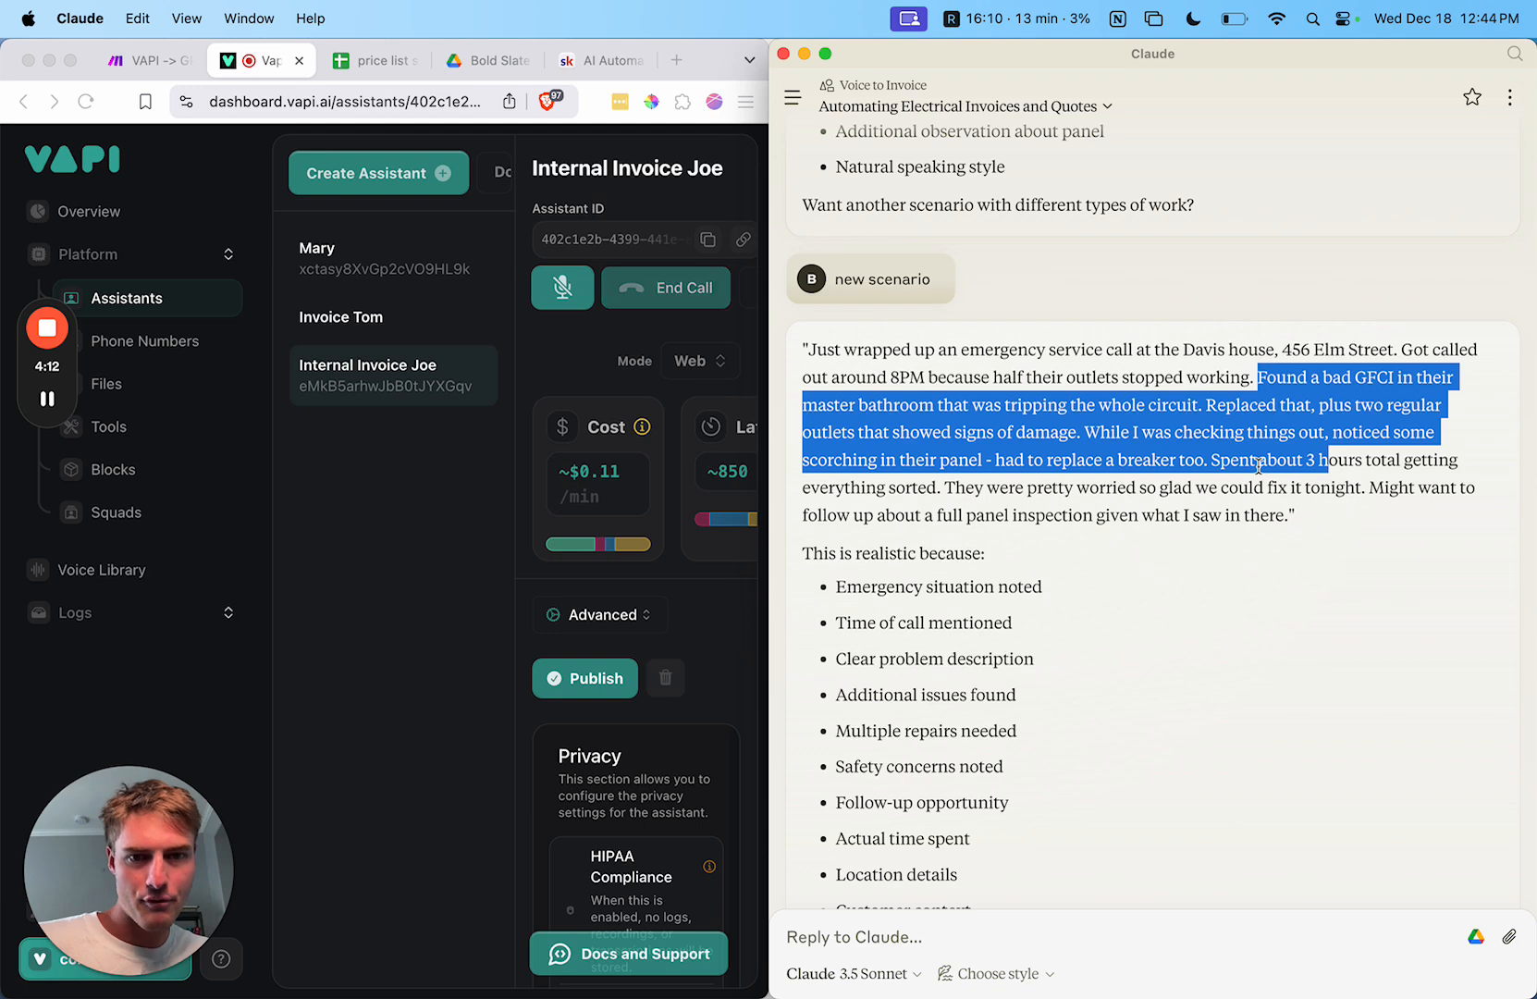
click(688, 290)
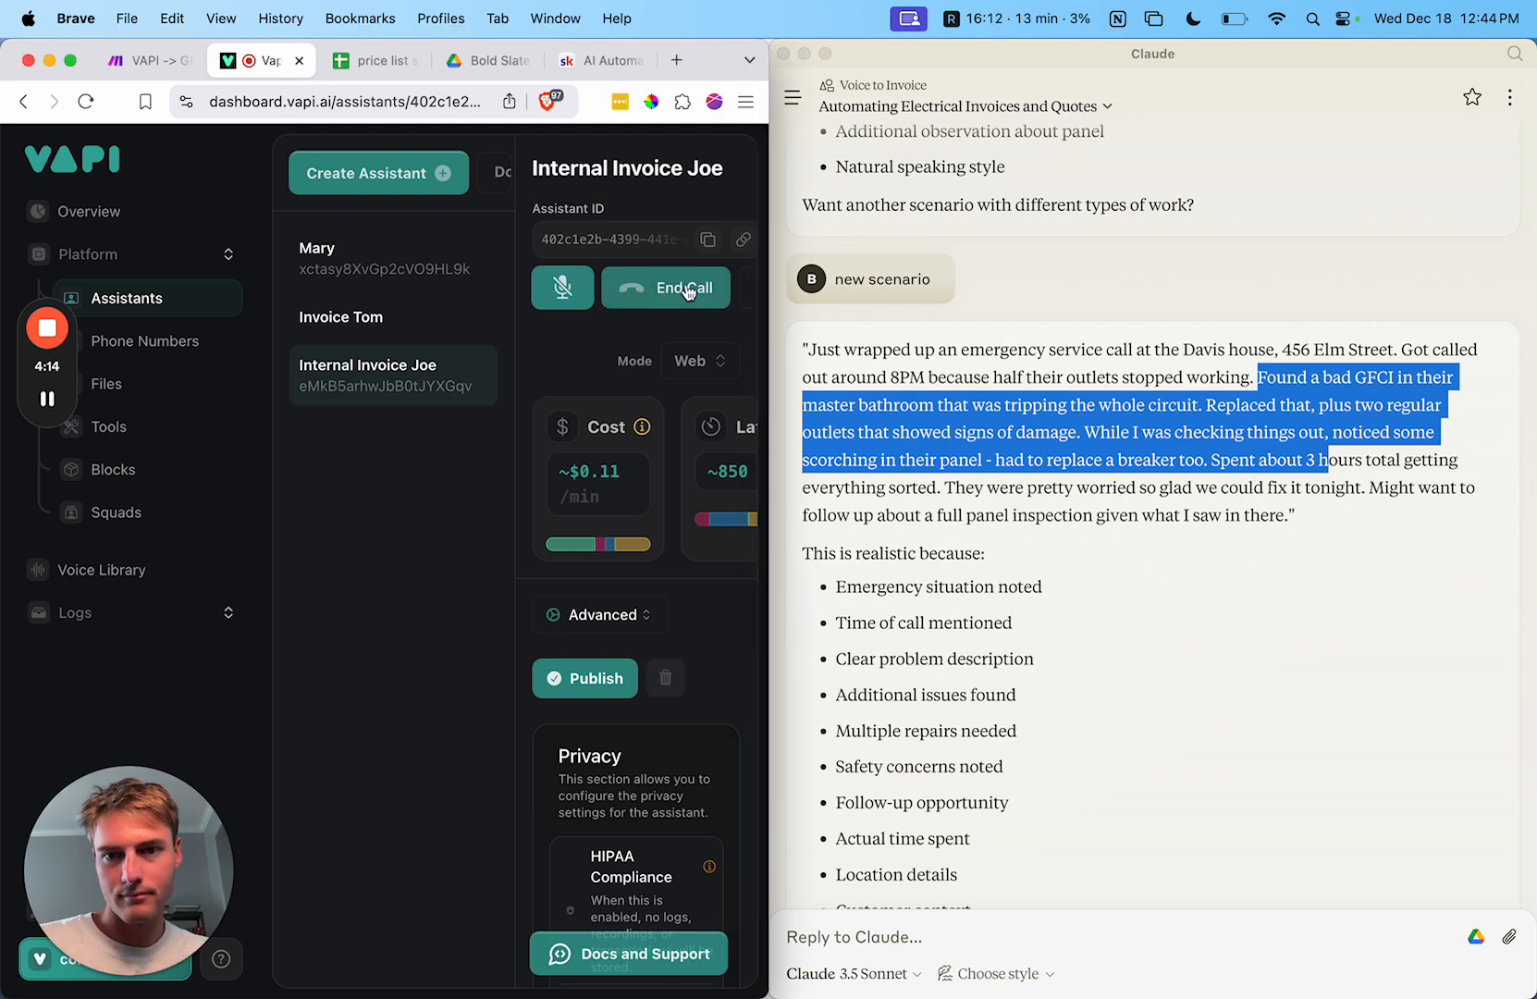
click(688, 291)
Step: Switch to Make, look at the VAPI → GPT → Invoice scenario's overview page, and return to its editor with all modules in view
click(169, 63)
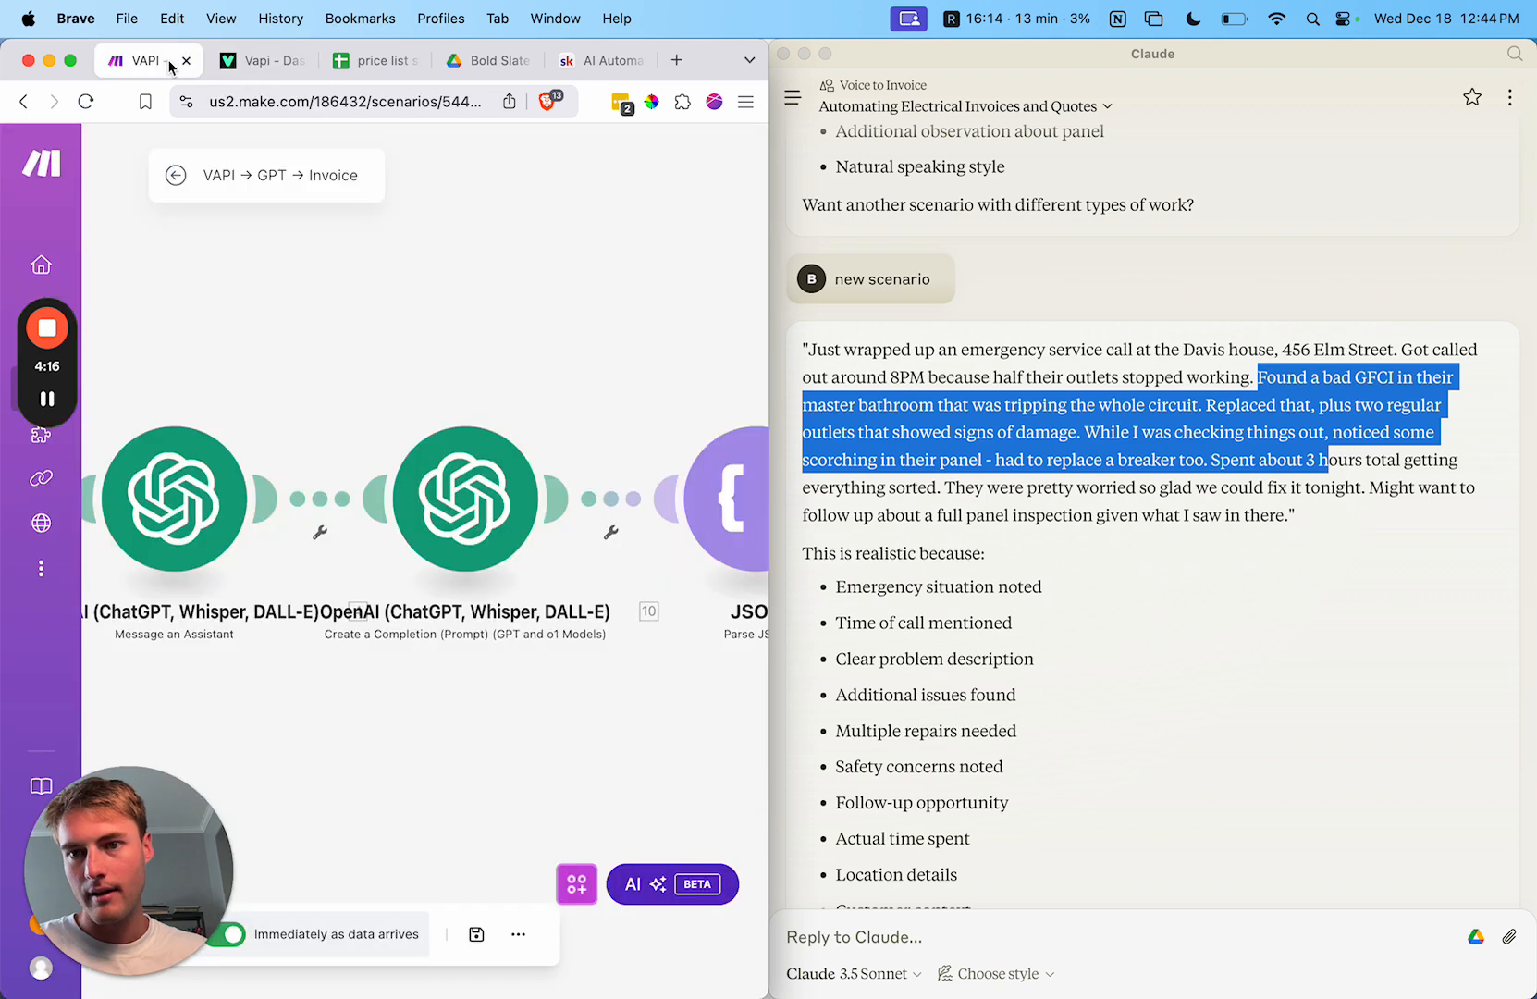
scroll(525, 319, down, 10)
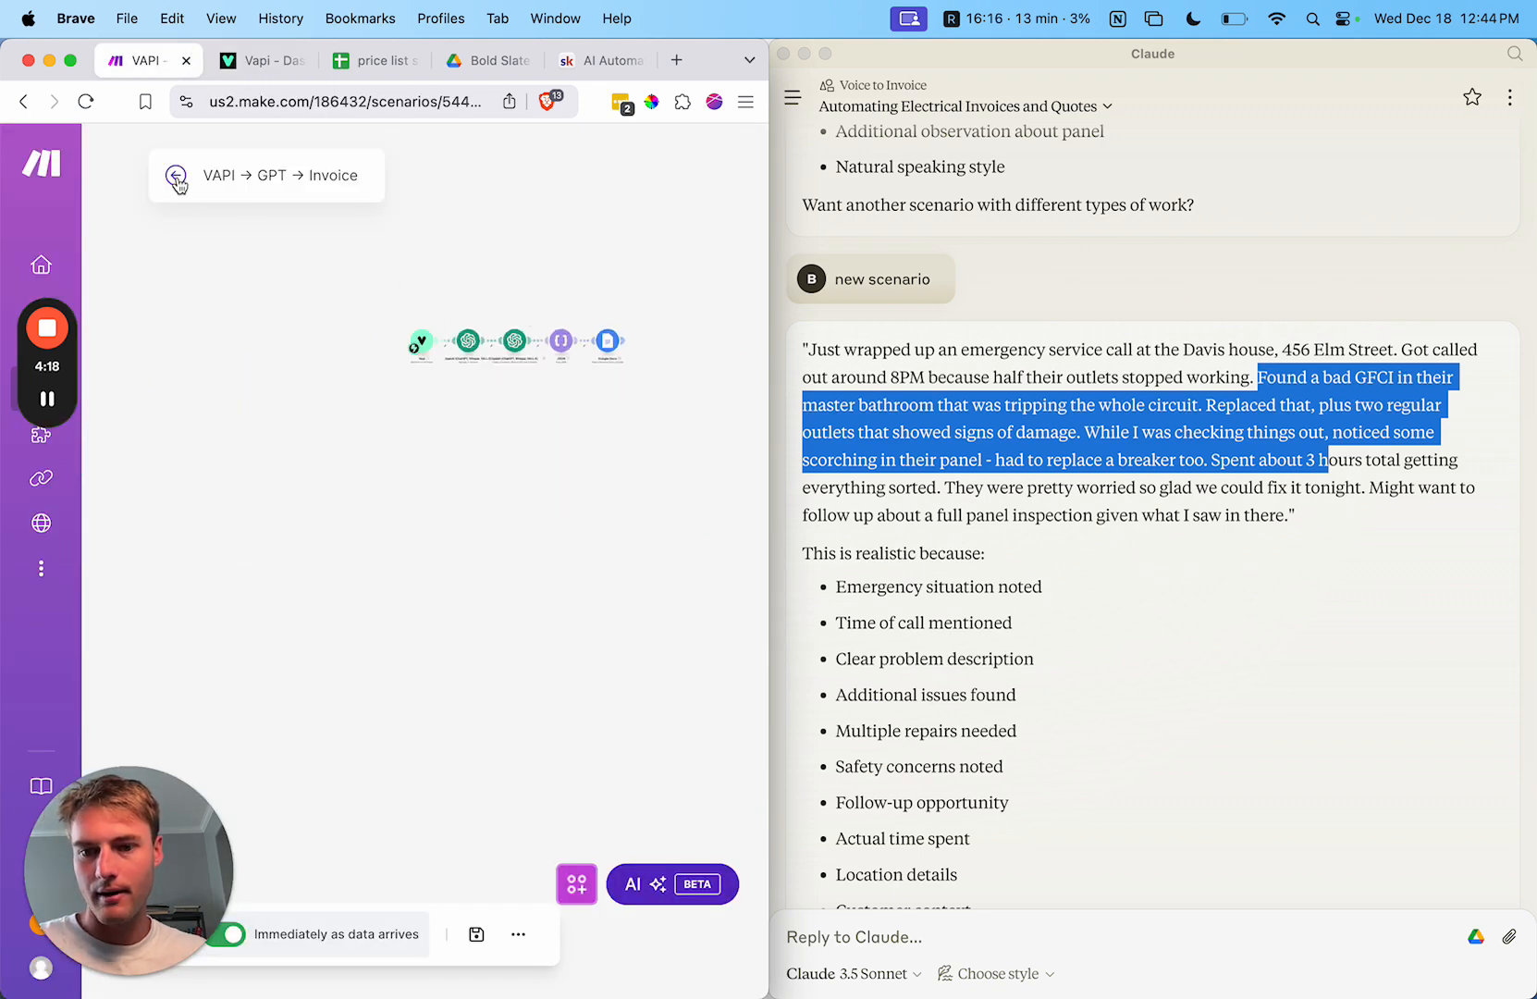
drag(507, 257, 420, 409)
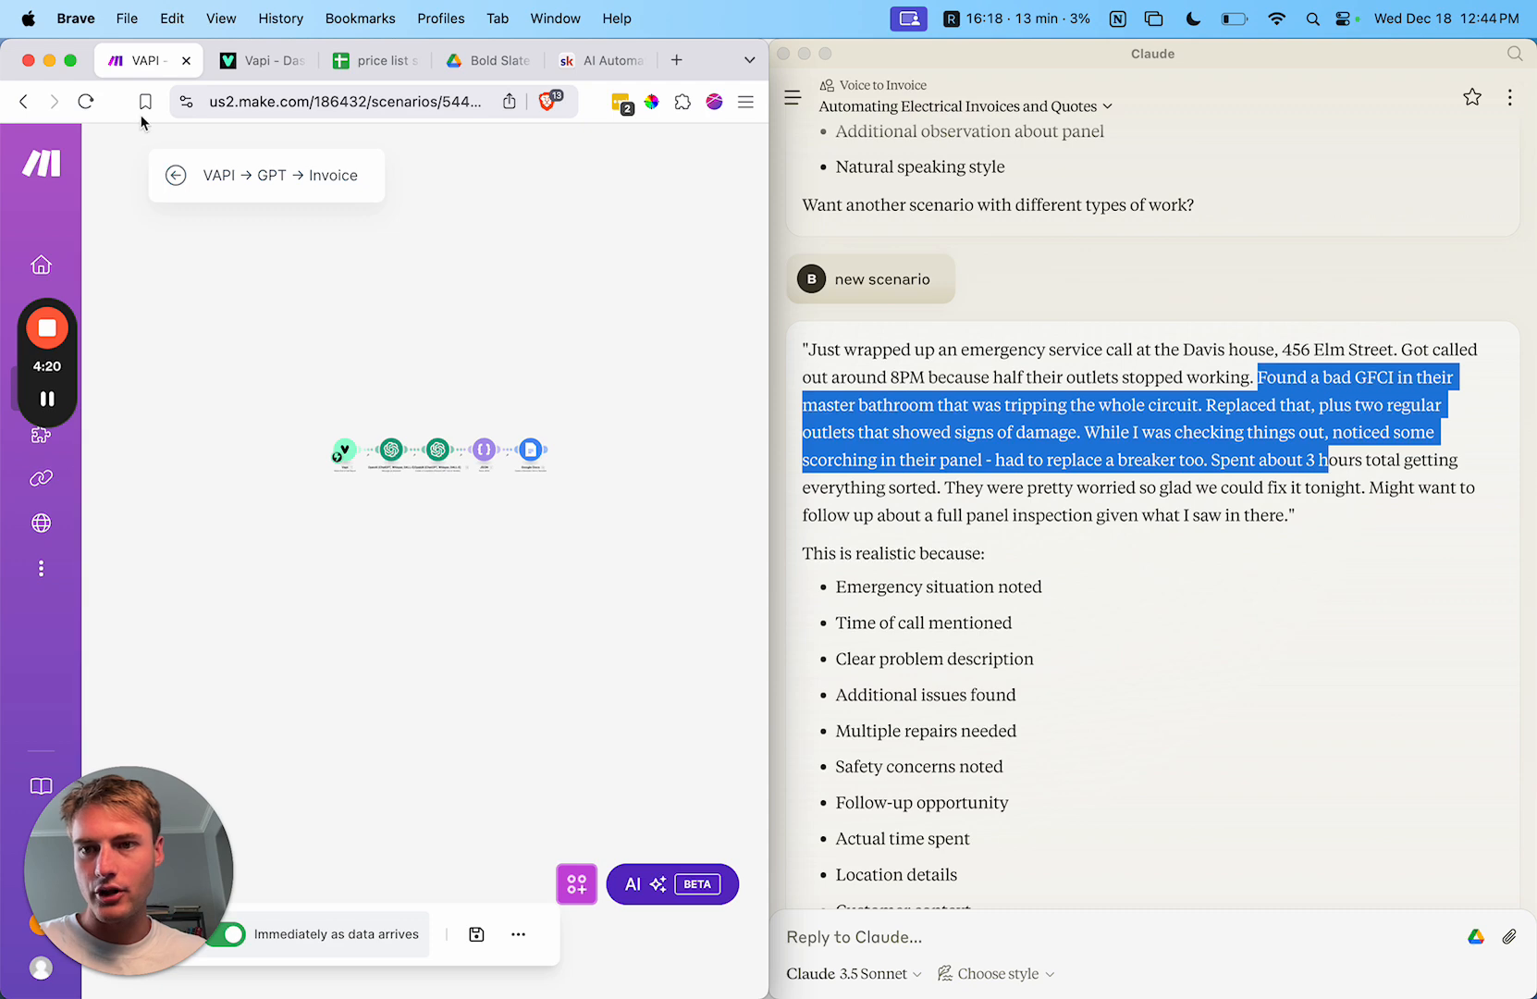
click(176, 175)
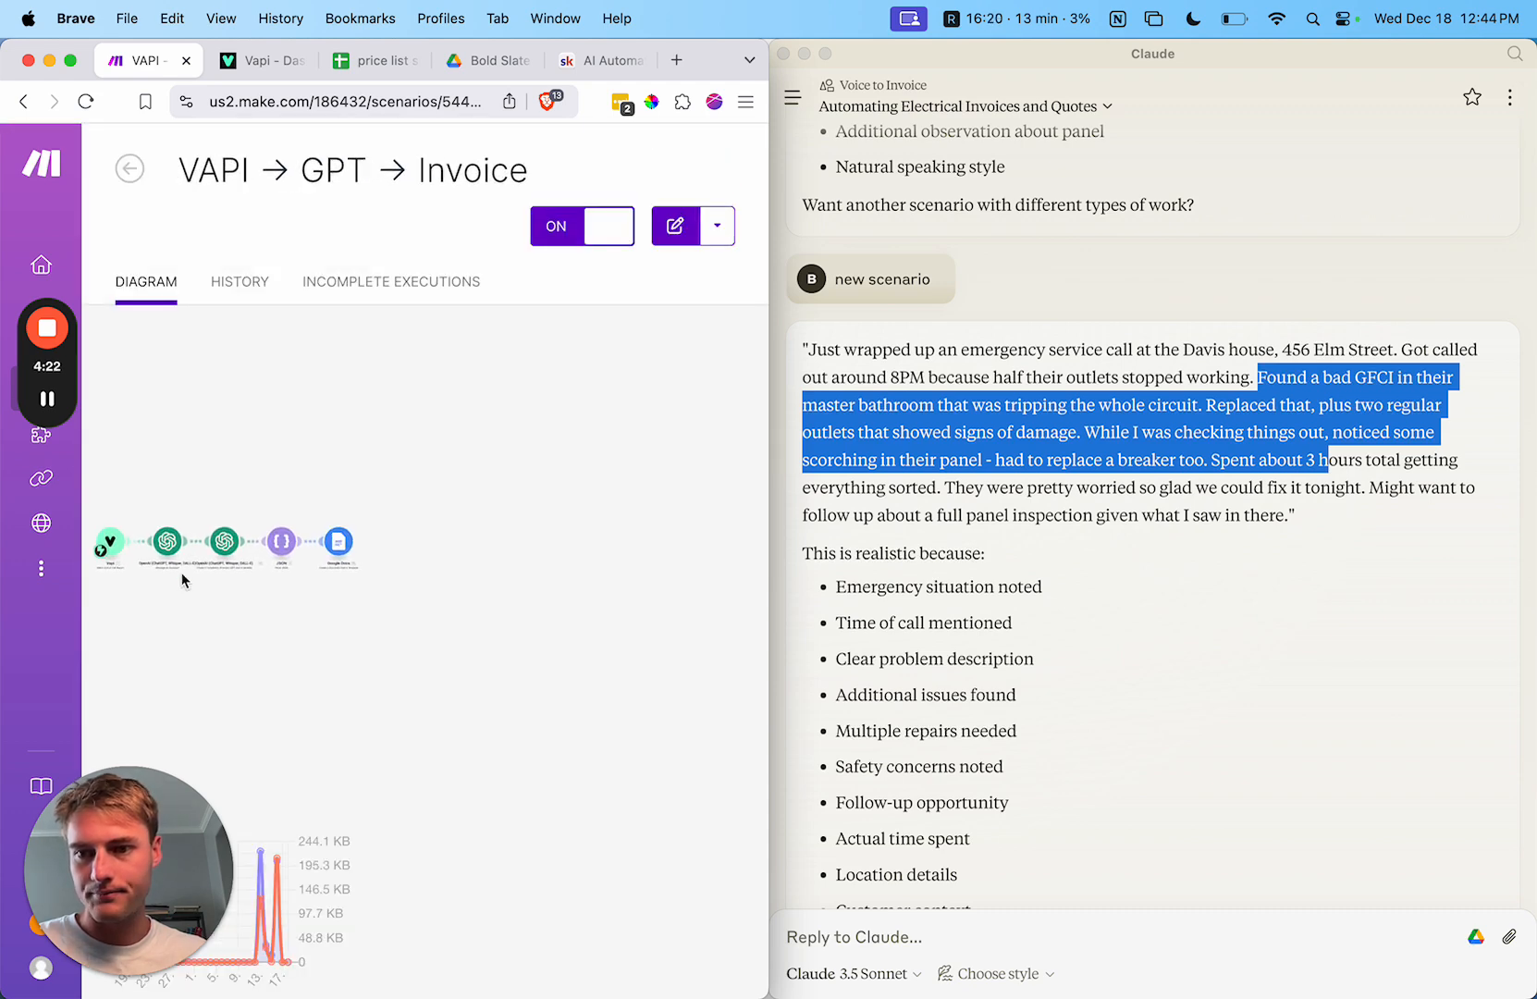
click(181, 572)
scroll(519, 352, up, 5)
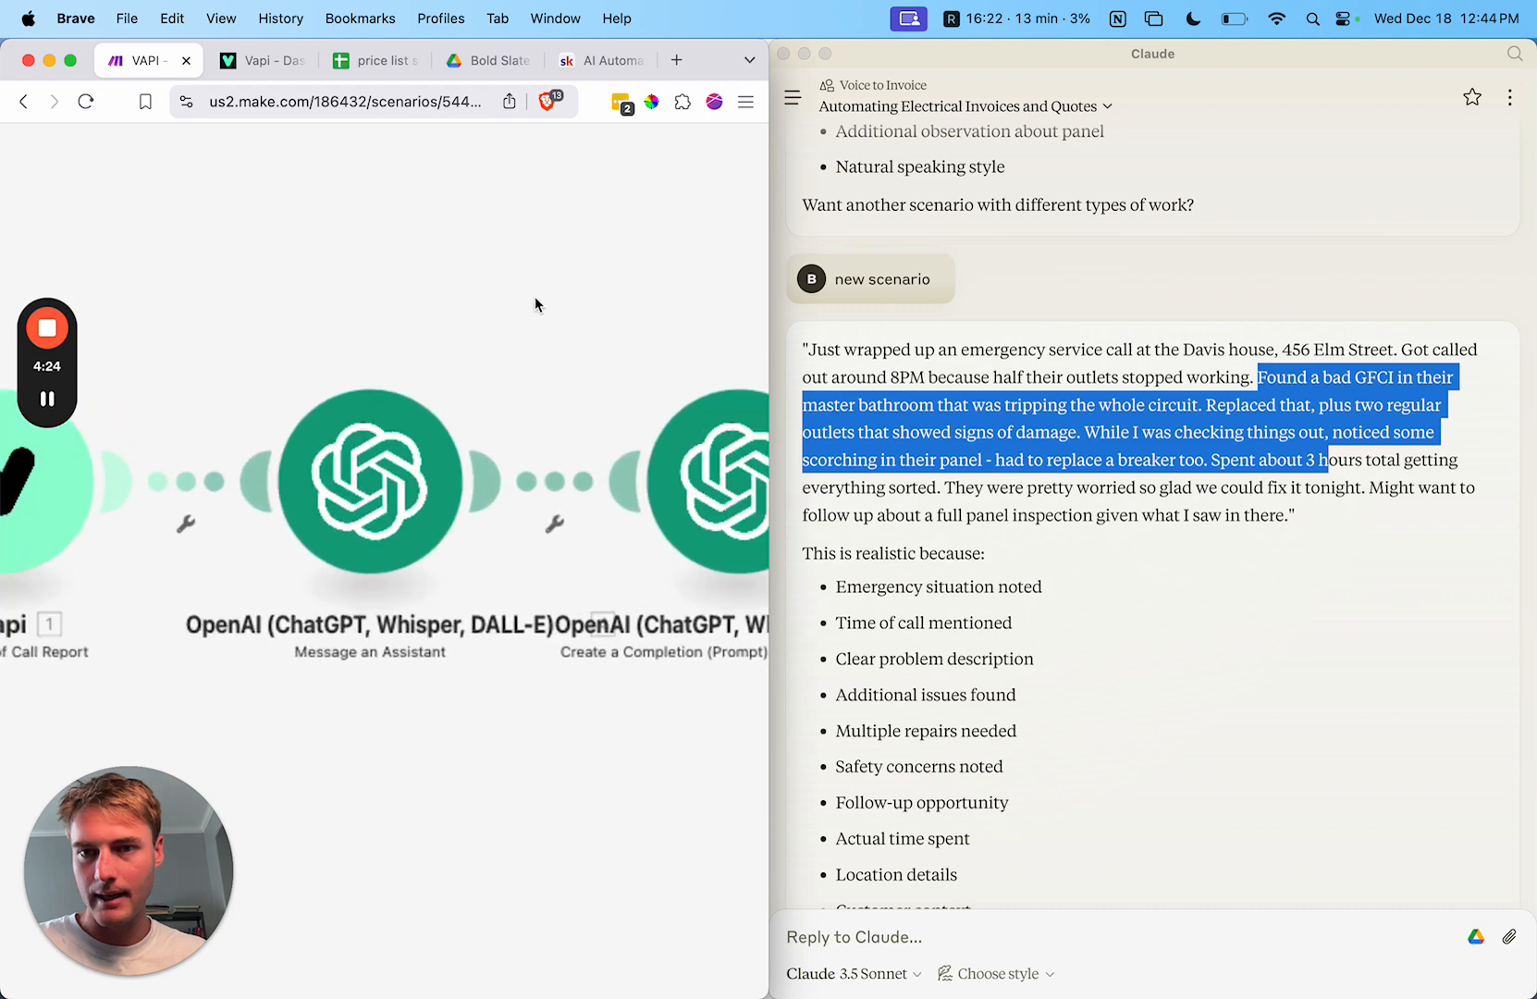
scroll(523, 354, down, 5)
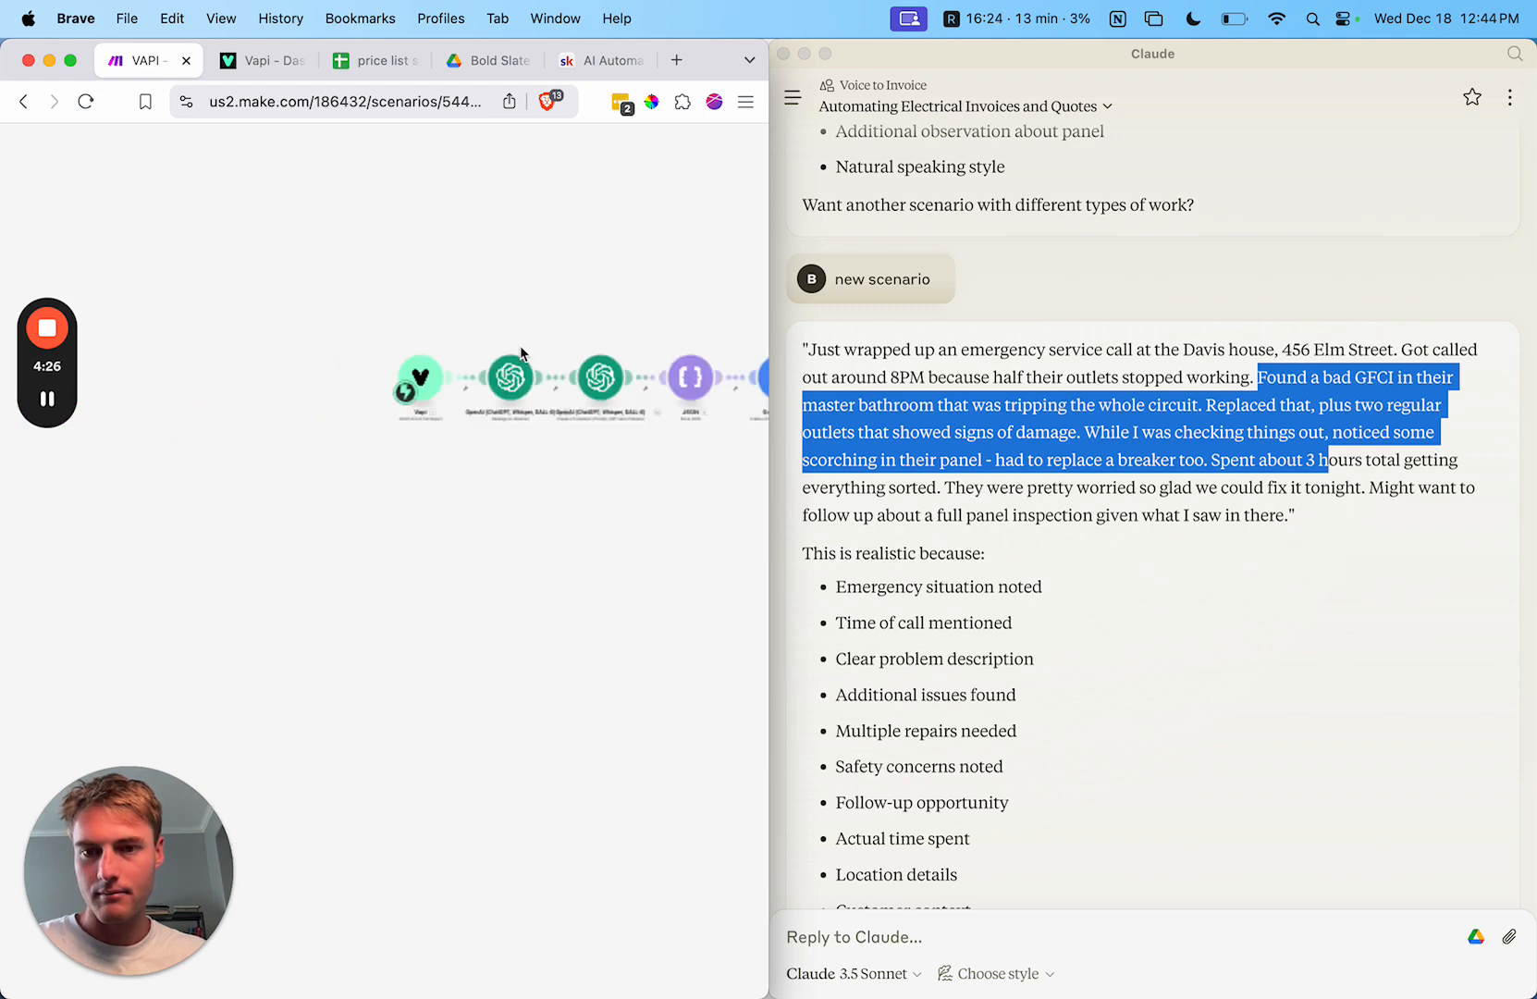
drag(617, 297, 533, 396)
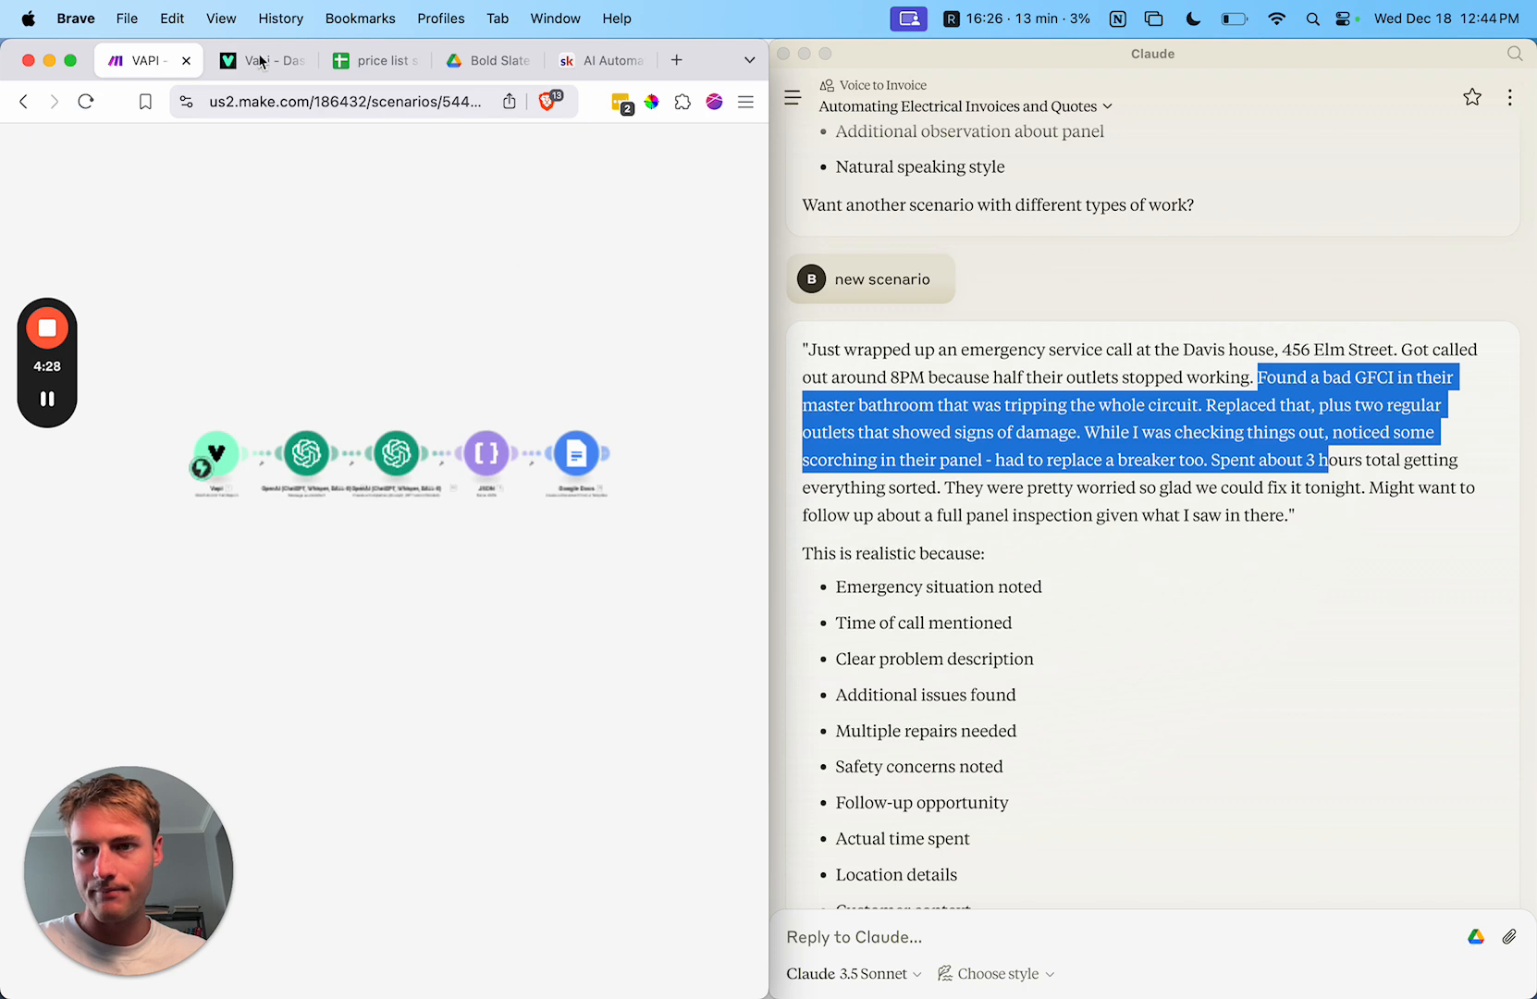
Step: Enlarge the browser window to fill the screen and reset the page zoom to 100%
double_click(704, 56)
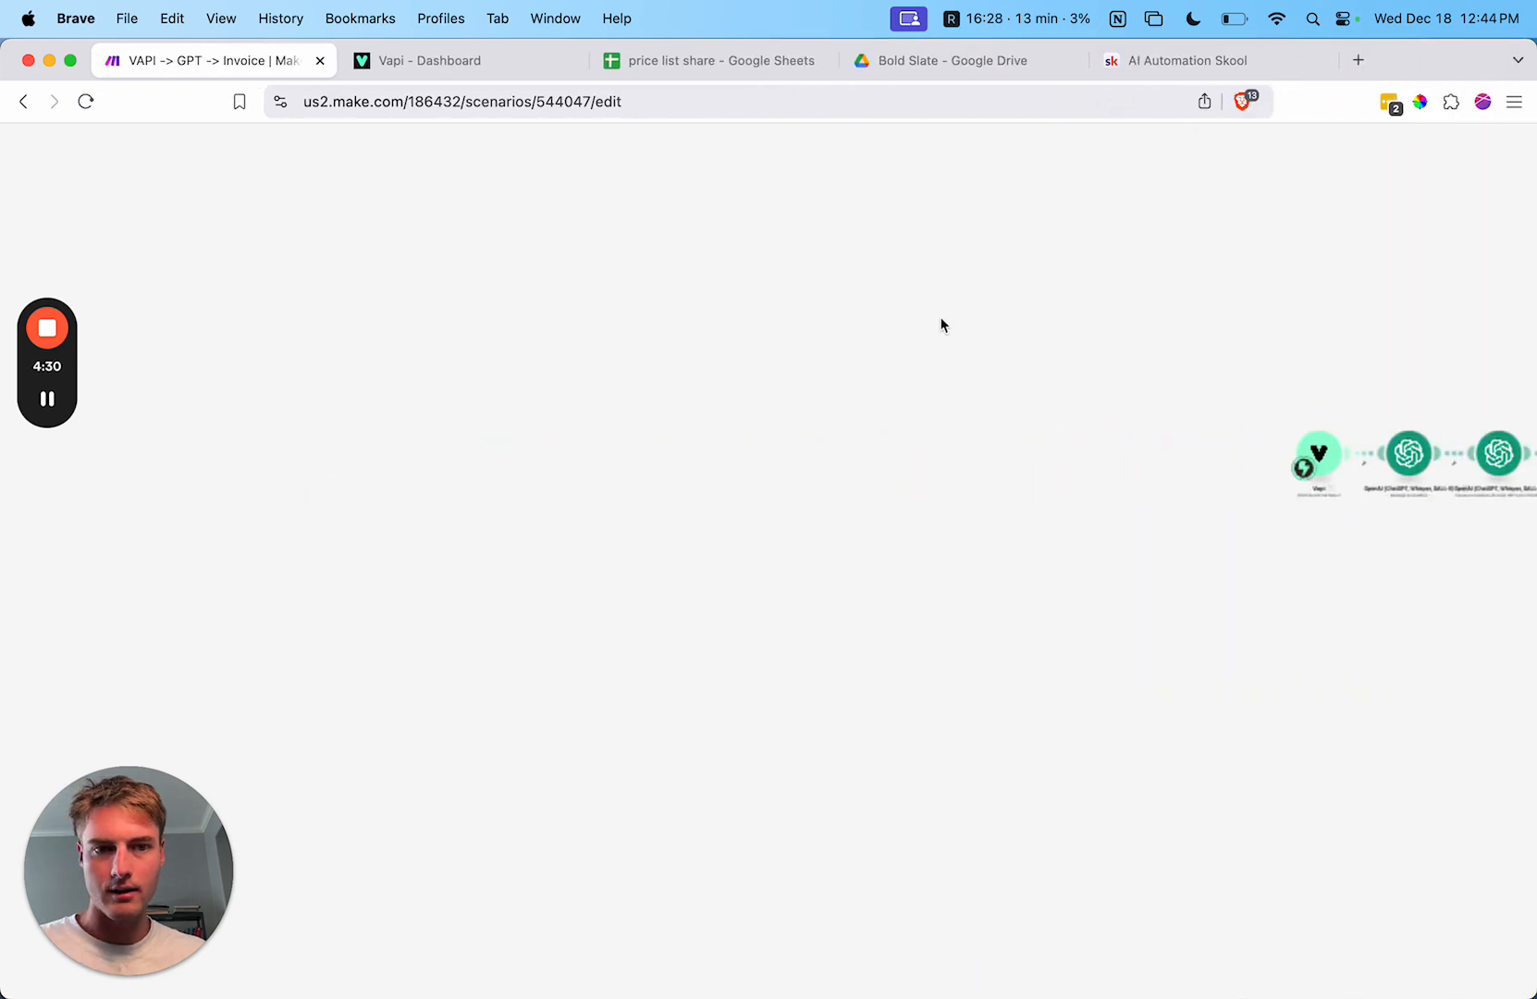
key(super+minus)
click(1221, 142)
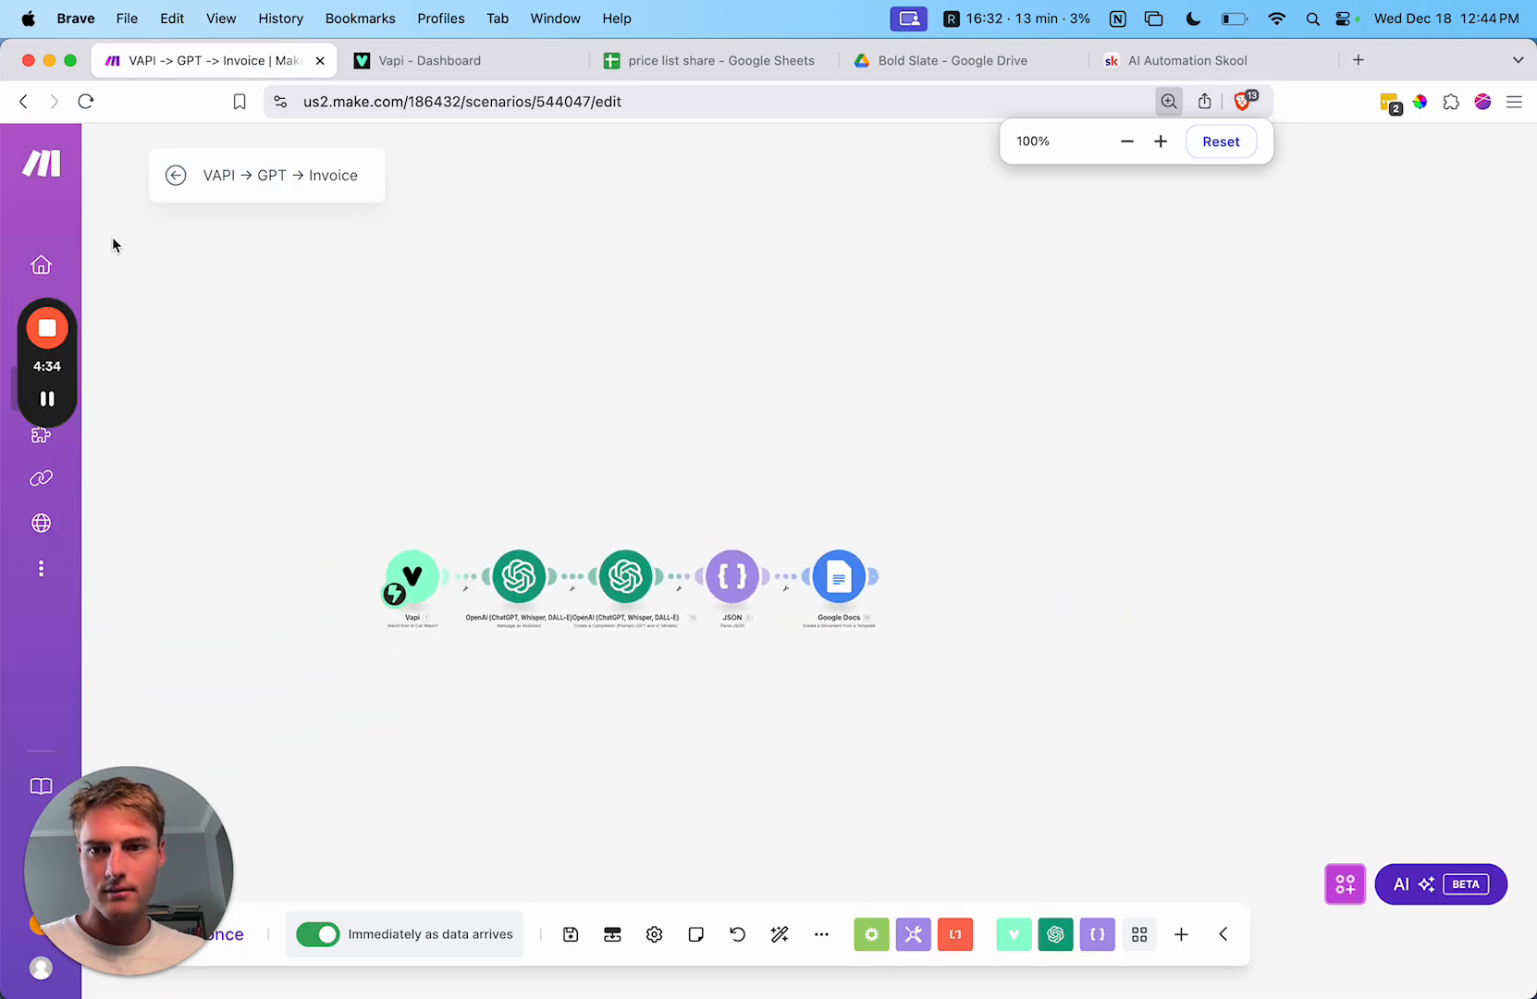
Step: Go back to the scenario overview, reopen its diagram with the latest run, and open the Vapi module's output
click(175, 175)
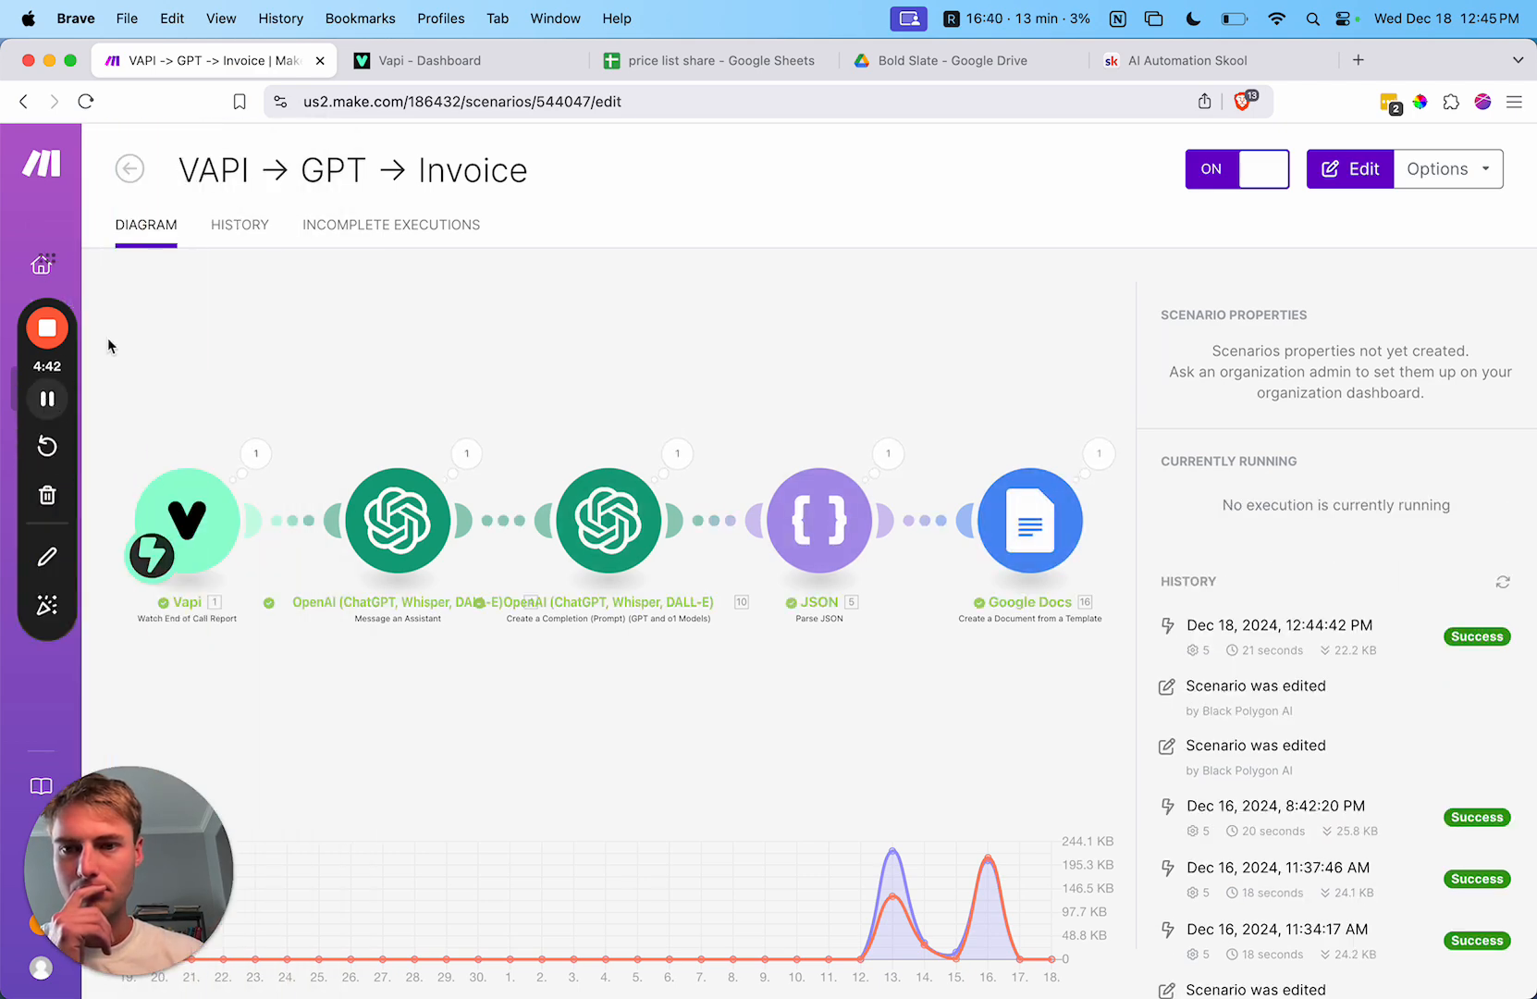
click(809, 347)
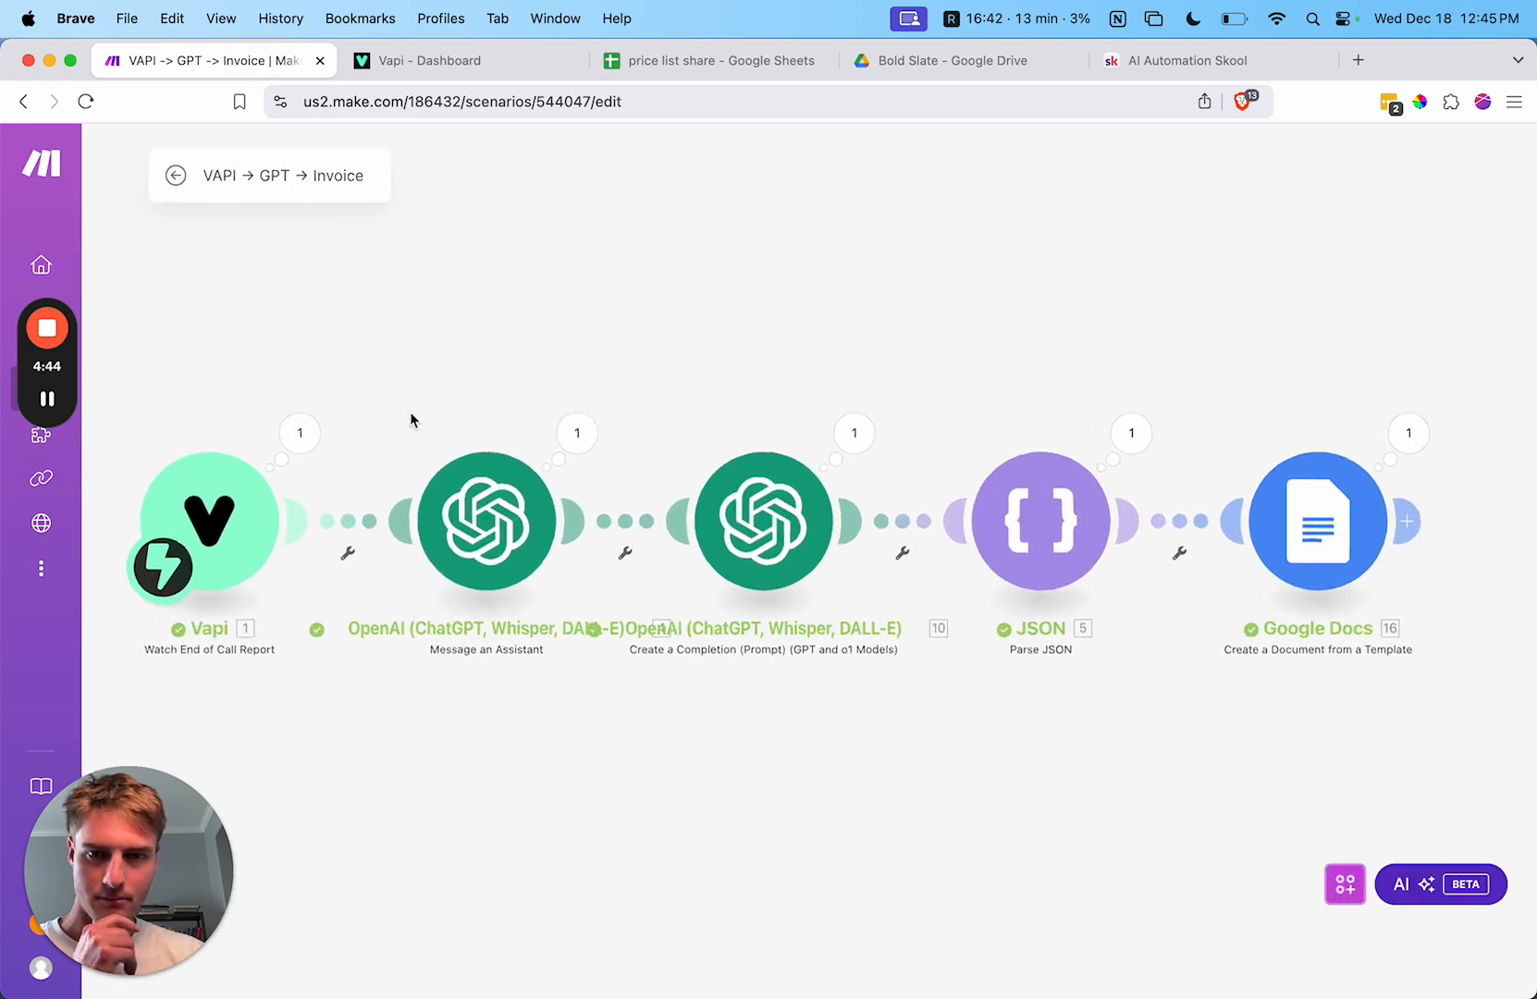
click(322, 430)
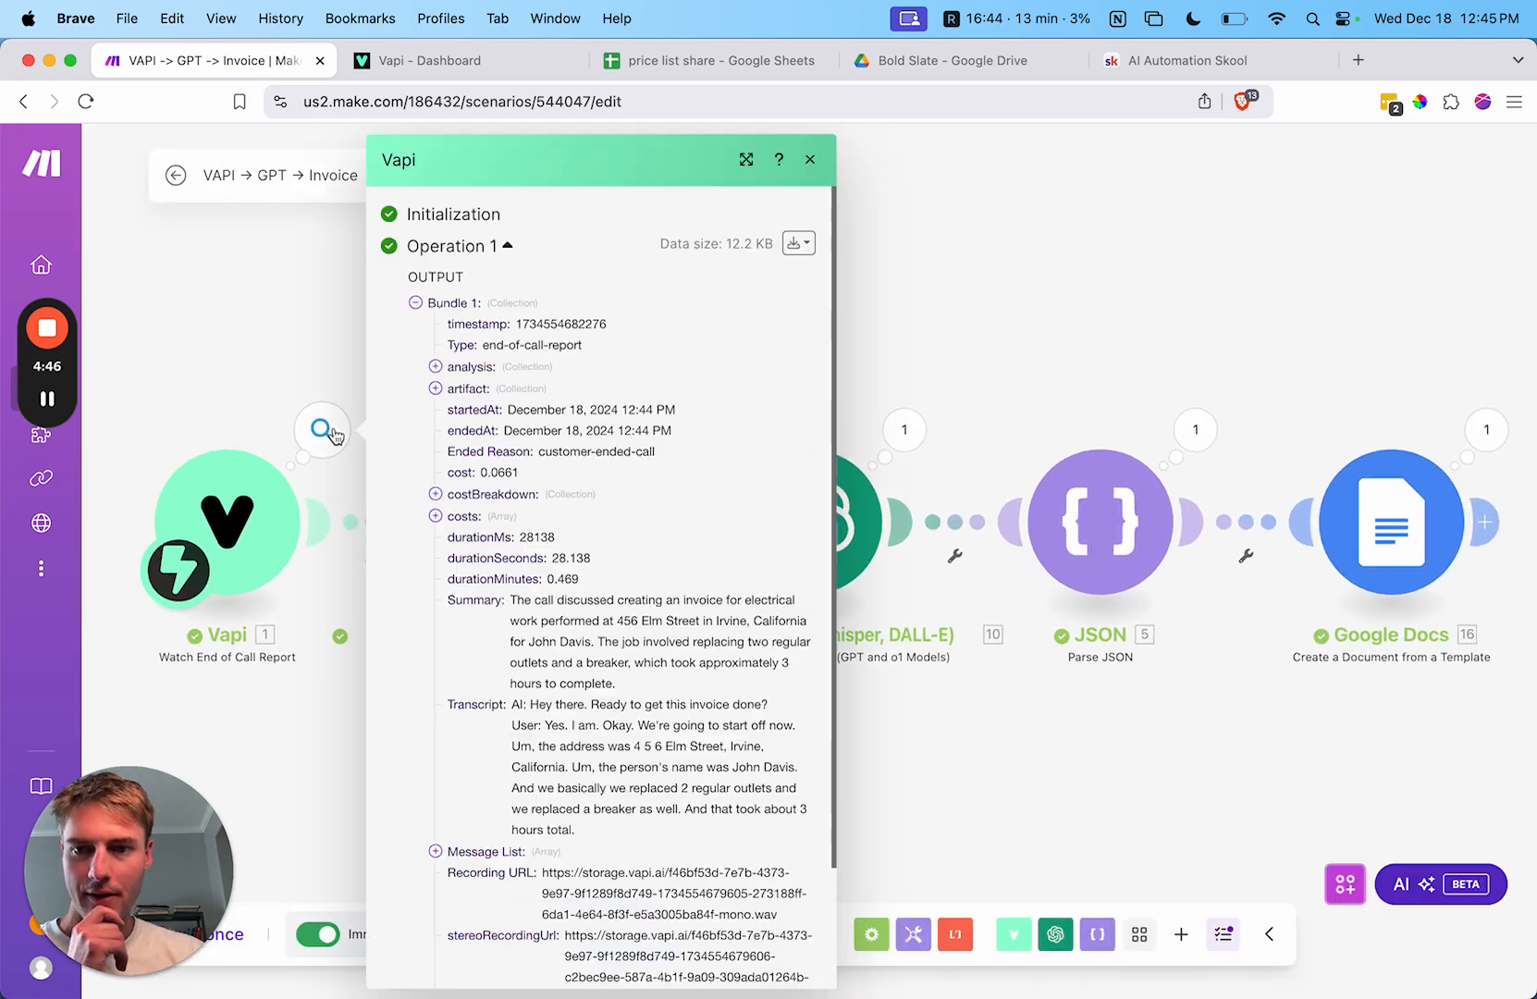
Step: Examine the call's Summary and Transcript in the Vapi module's output bundle
scroll(581, 552, down, 3)
triple_click(568, 507)
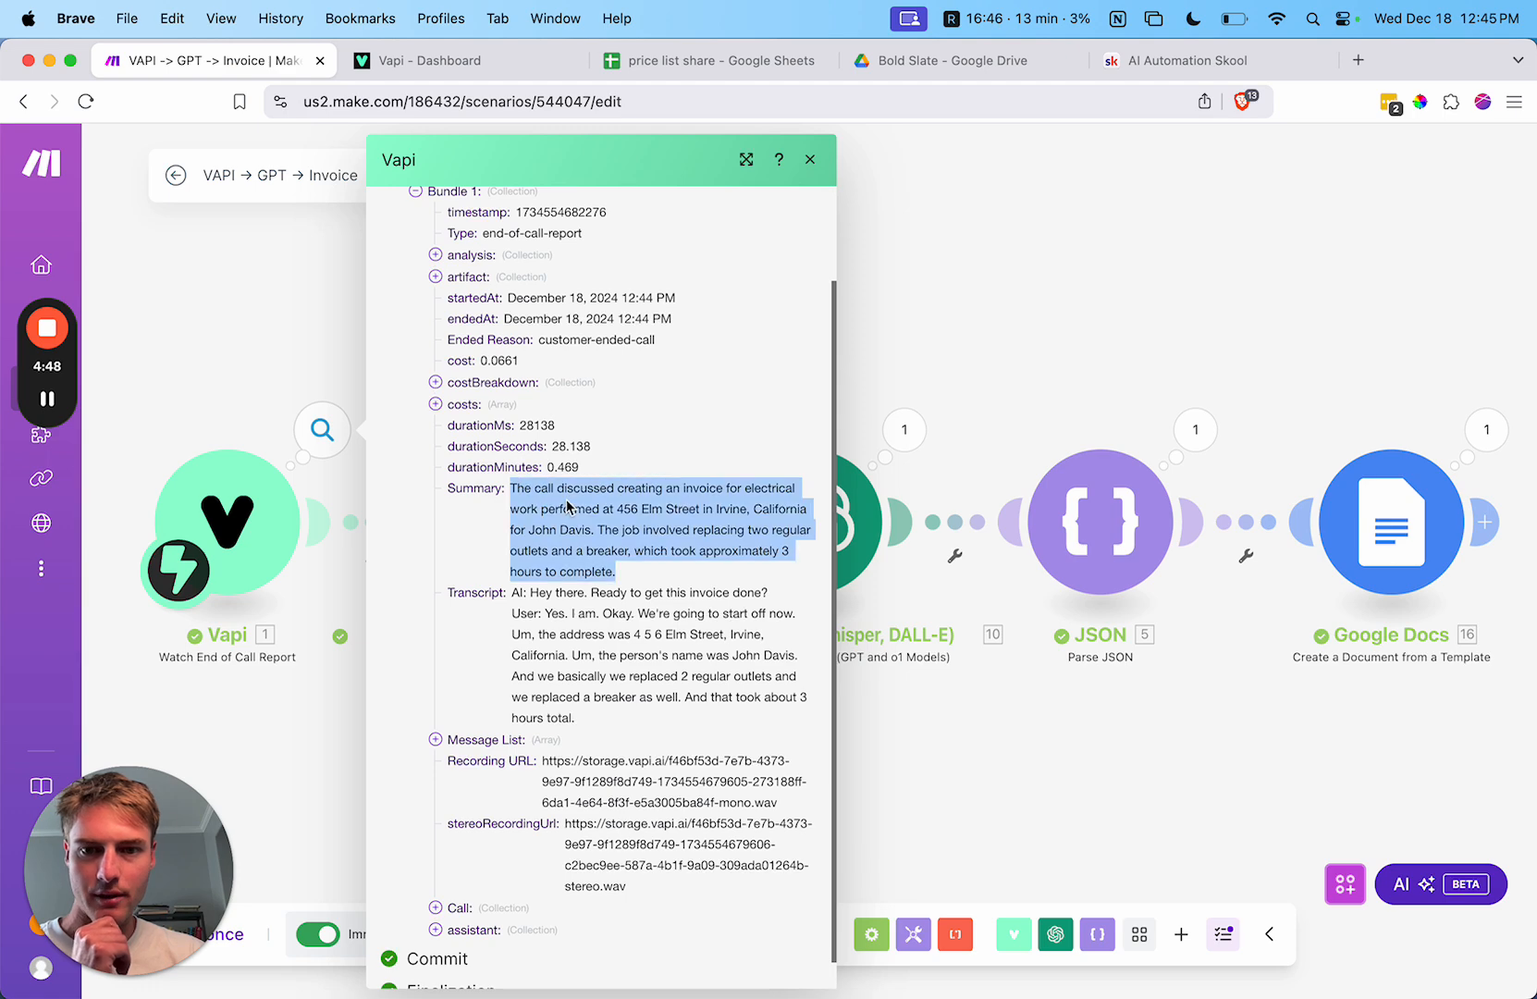
click(578, 543)
scroll(578, 543, down, 1)
triple_click(634, 478)
click(566, 491)
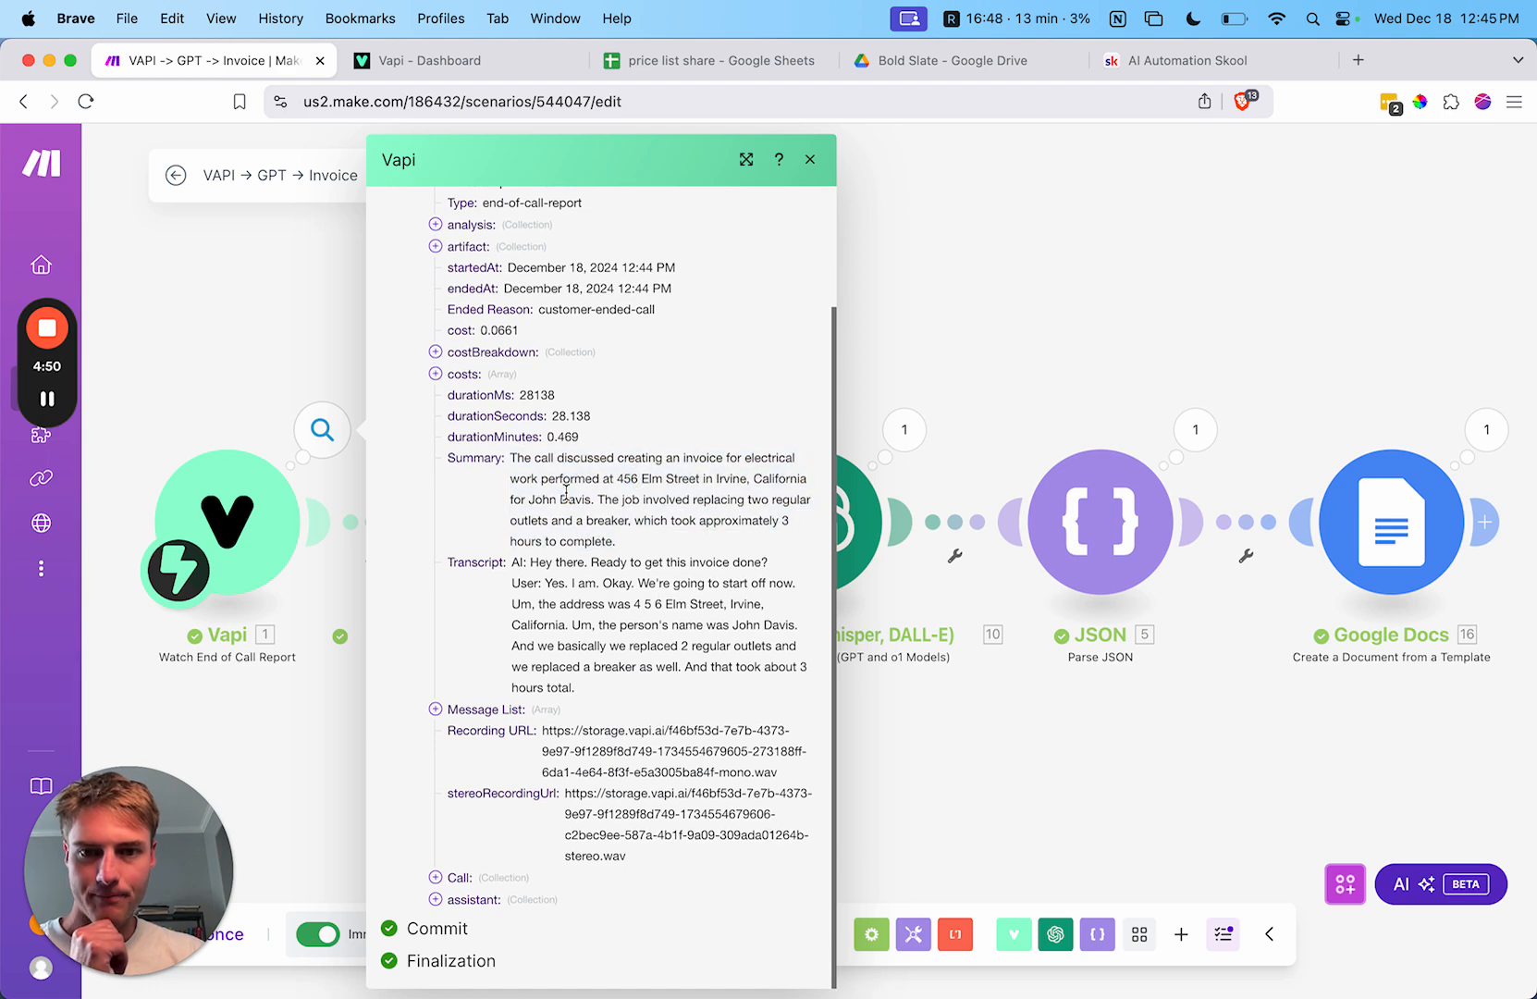
drag(630, 550, 516, 461)
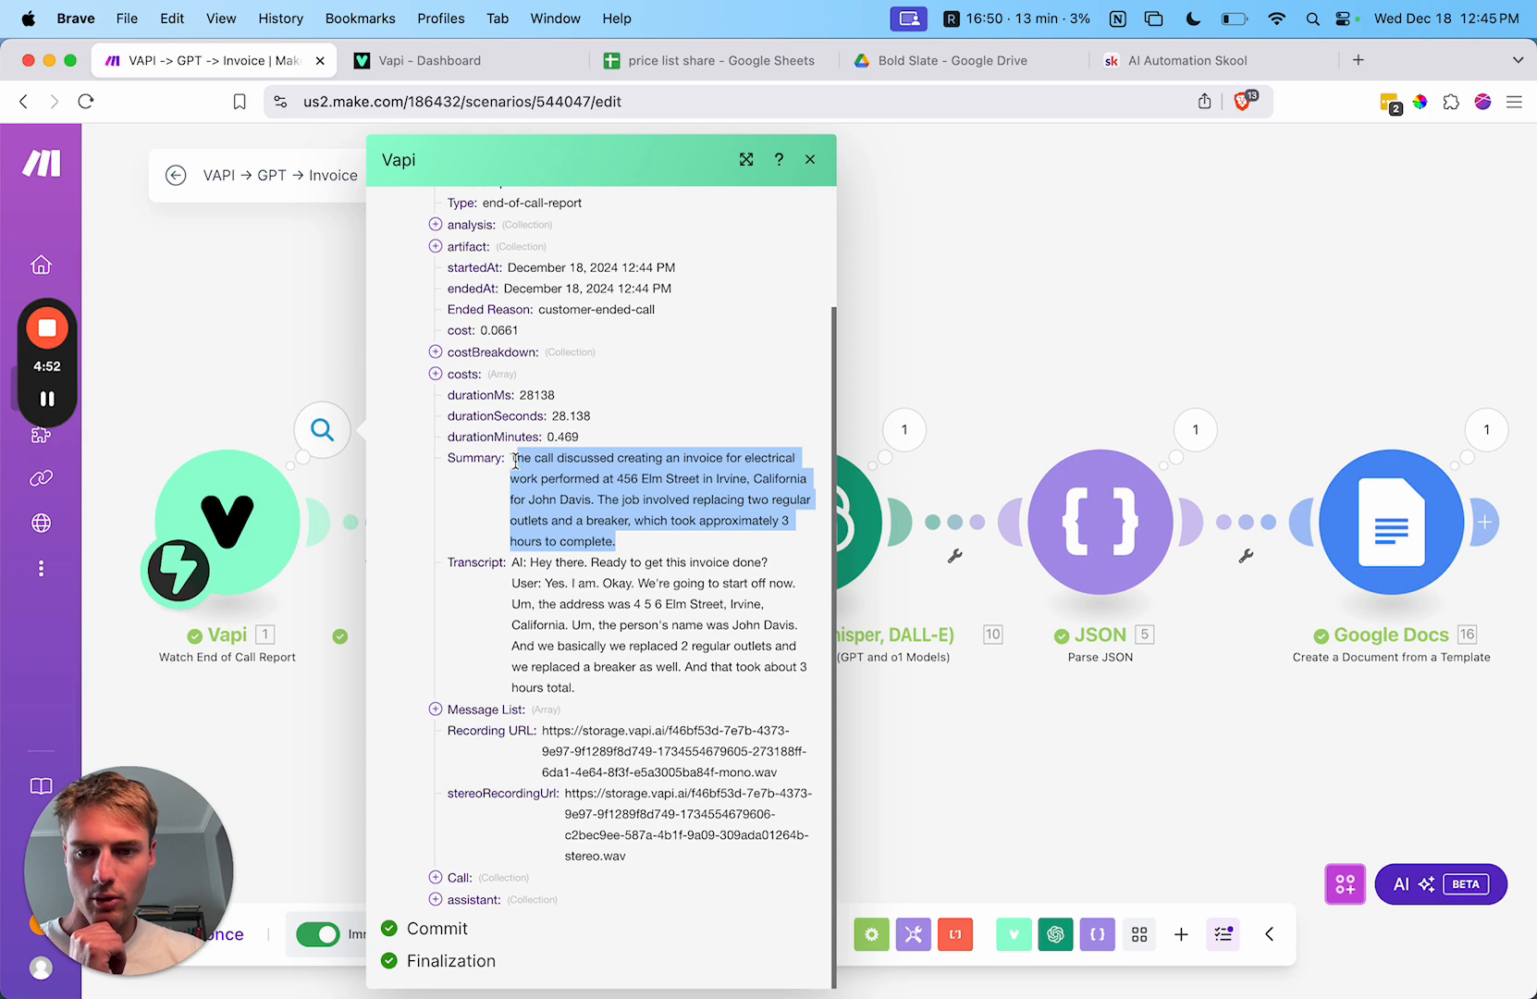
click(559, 585)
double_click(571, 477)
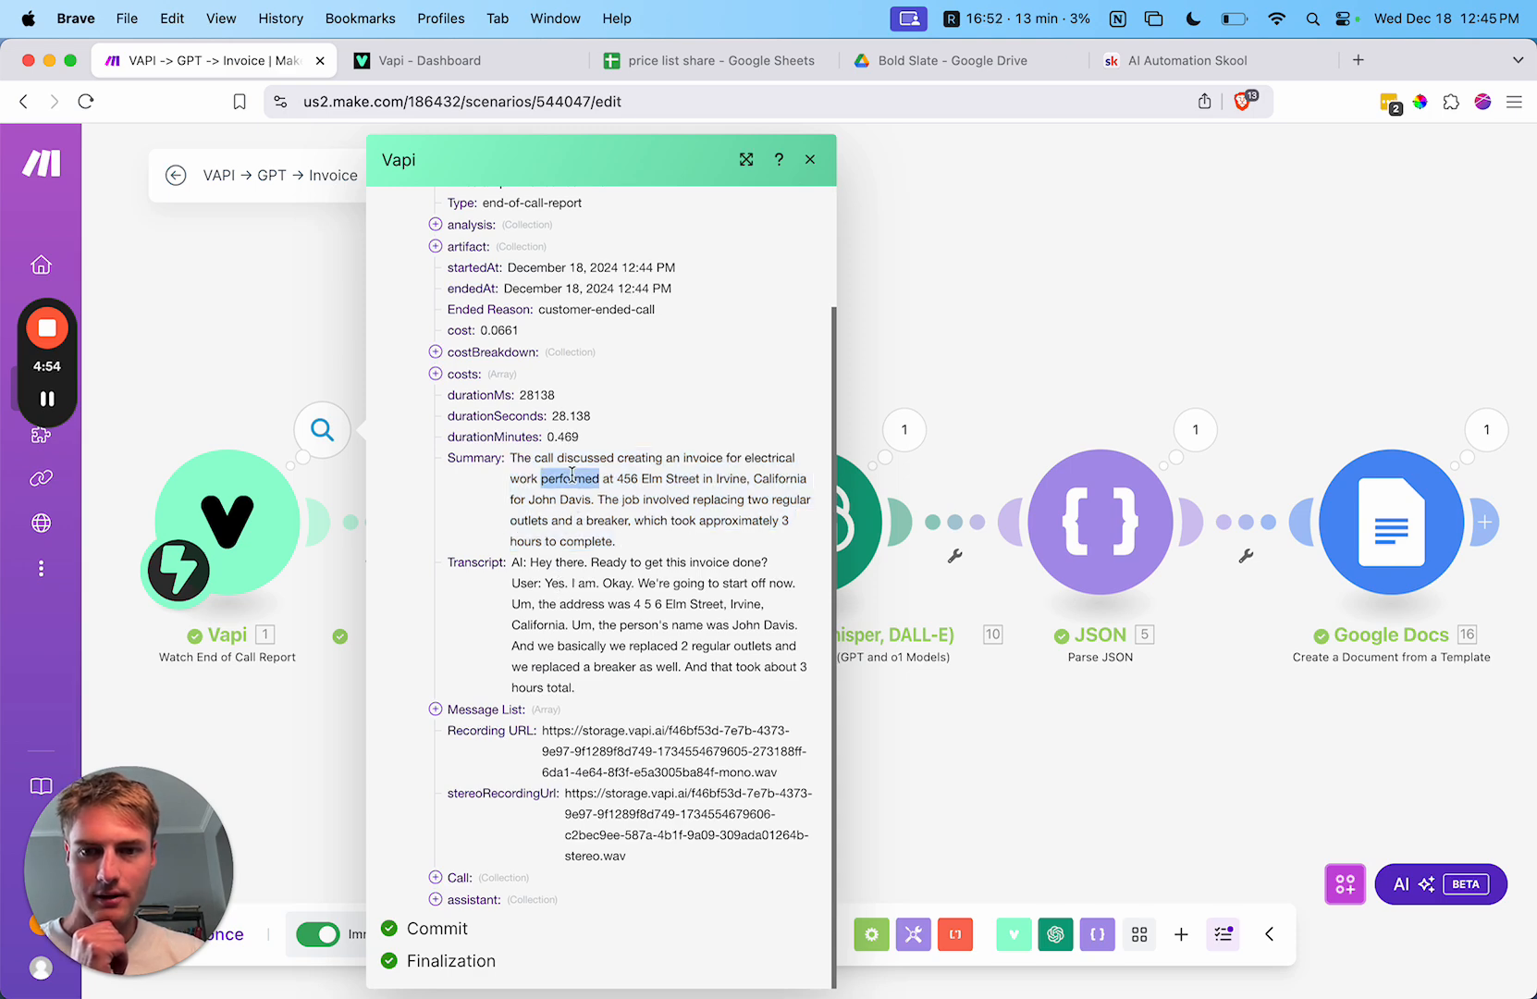
Step: Close the Vapi output, open the Message an Assistant module's run output, and expand its Content down to the text Value
click(810, 159)
click(518, 522)
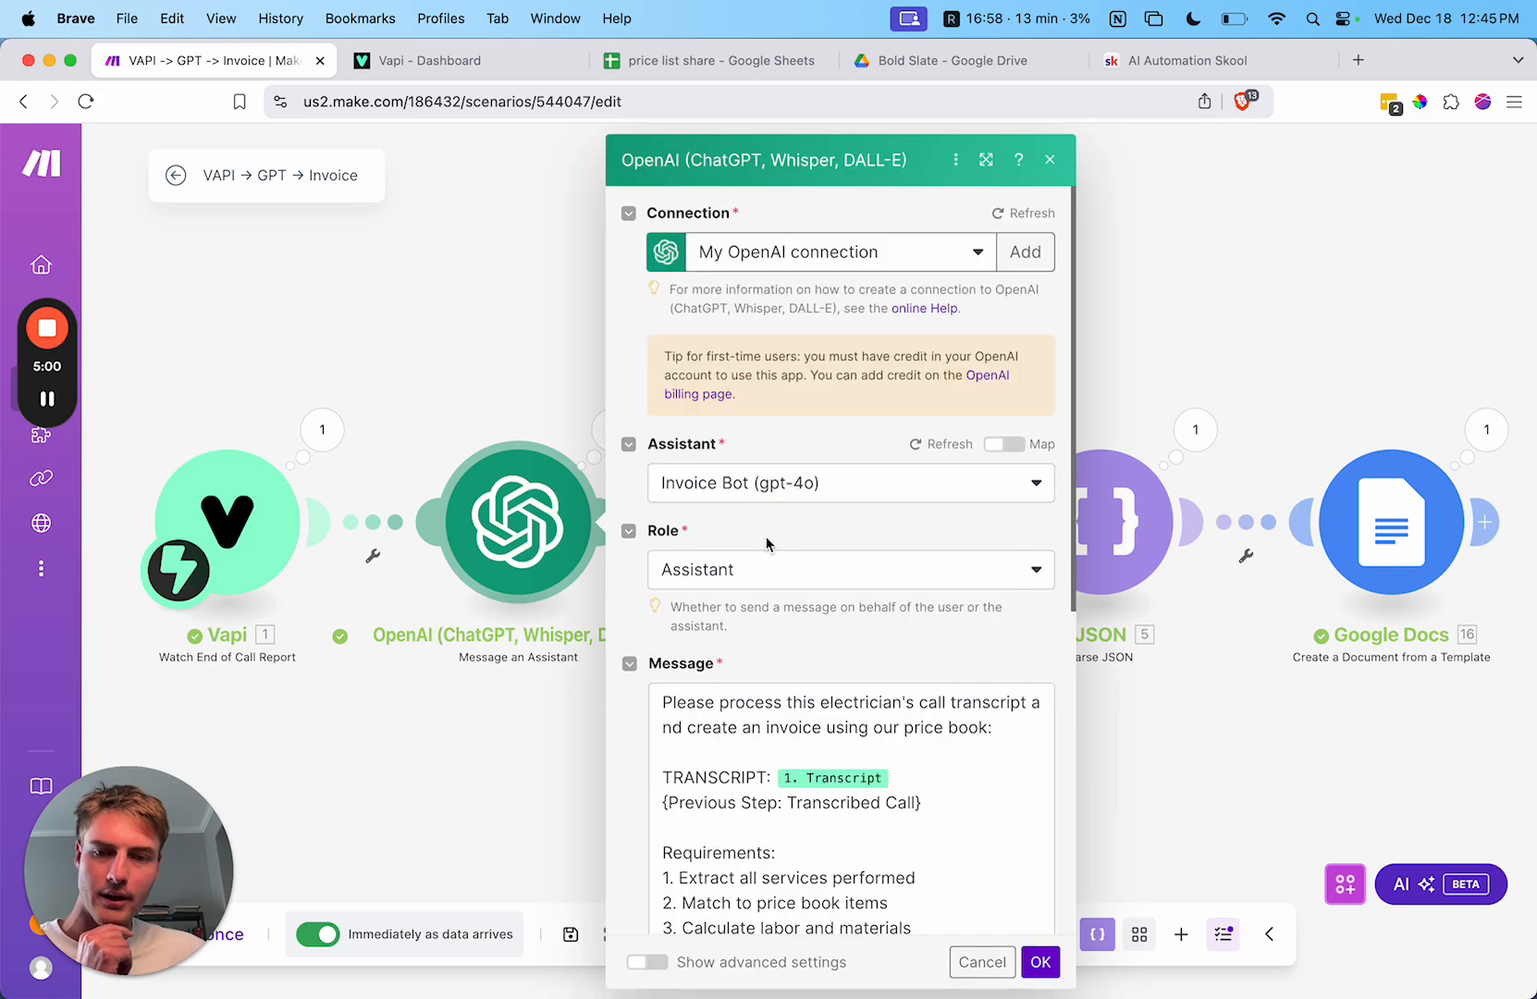
click(1051, 162)
click(613, 429)
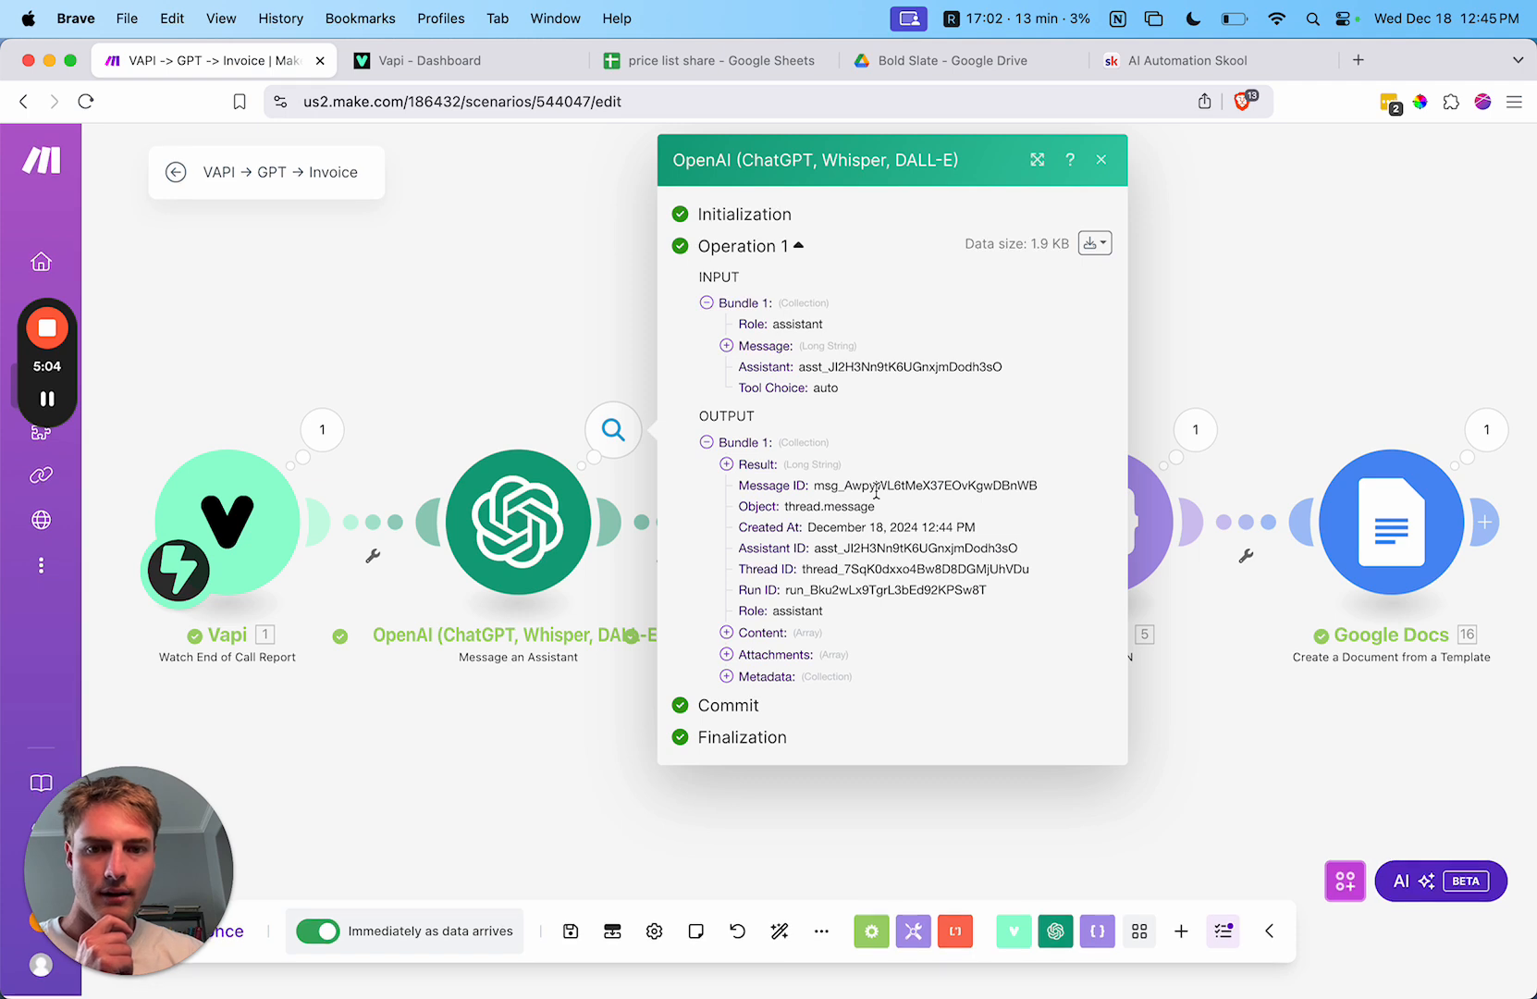
click(762, 633)
click(757, 654)
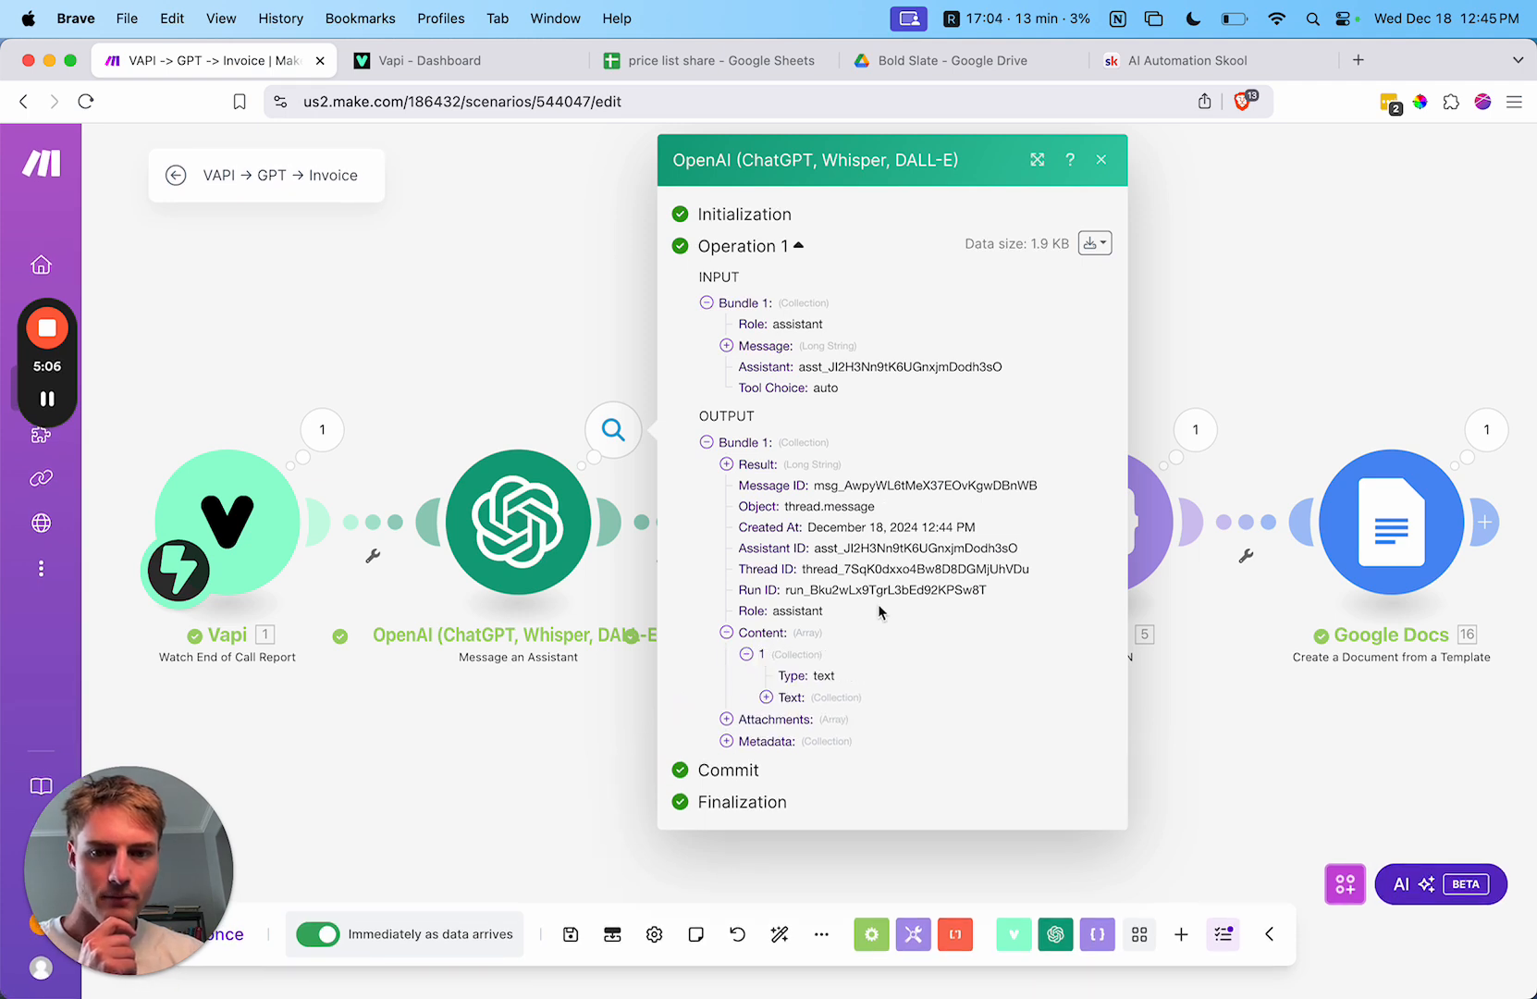
click(801, 698)
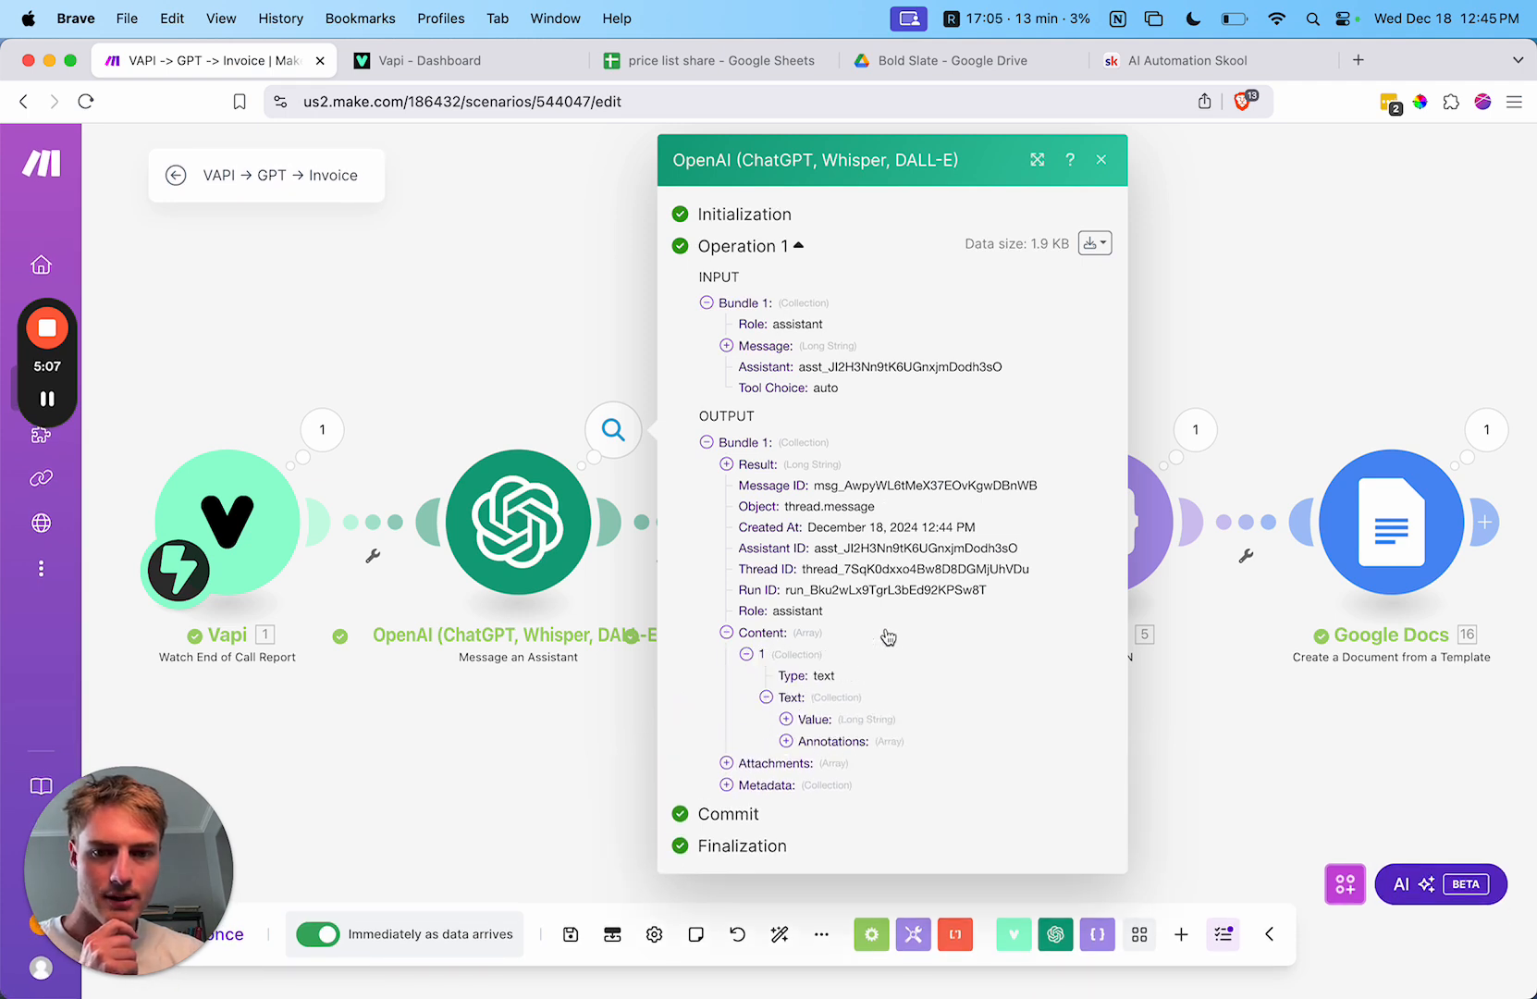
click(820, 722)
Step: Examine the customer_info name and address in the assistant's generated JSON
scroll(920, 561, down, 3)
drag(872, 587, 1070, 552)
scroll(925, 573, down, 1)
click(885, 550)
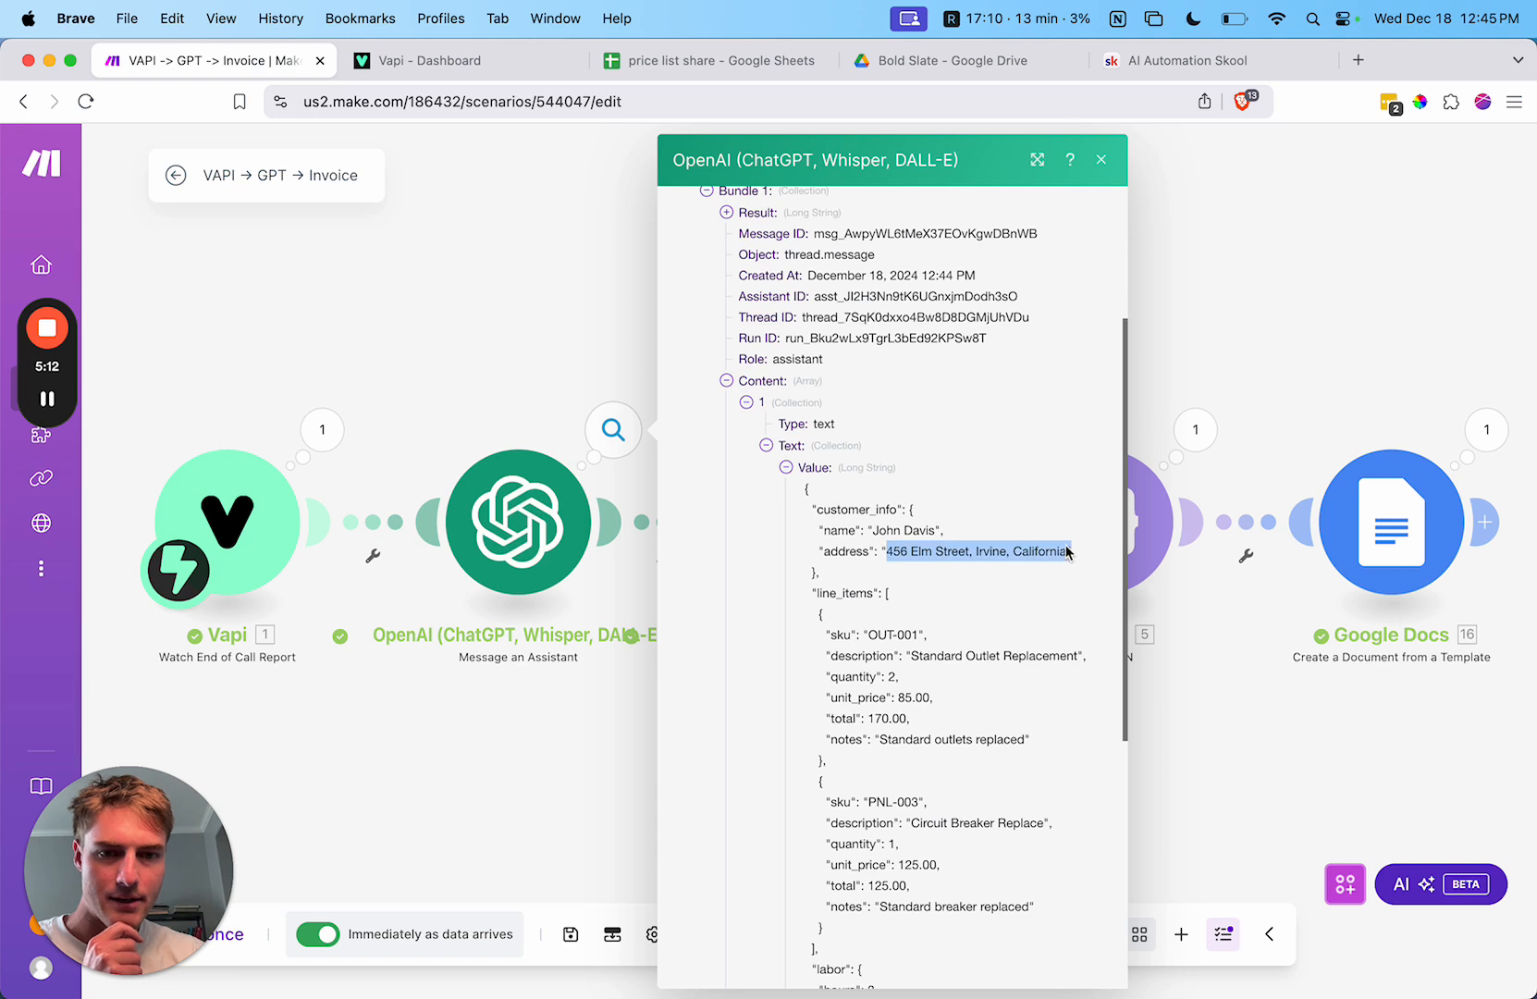
click(915, 559)
scroll(837, 554, down, 2)
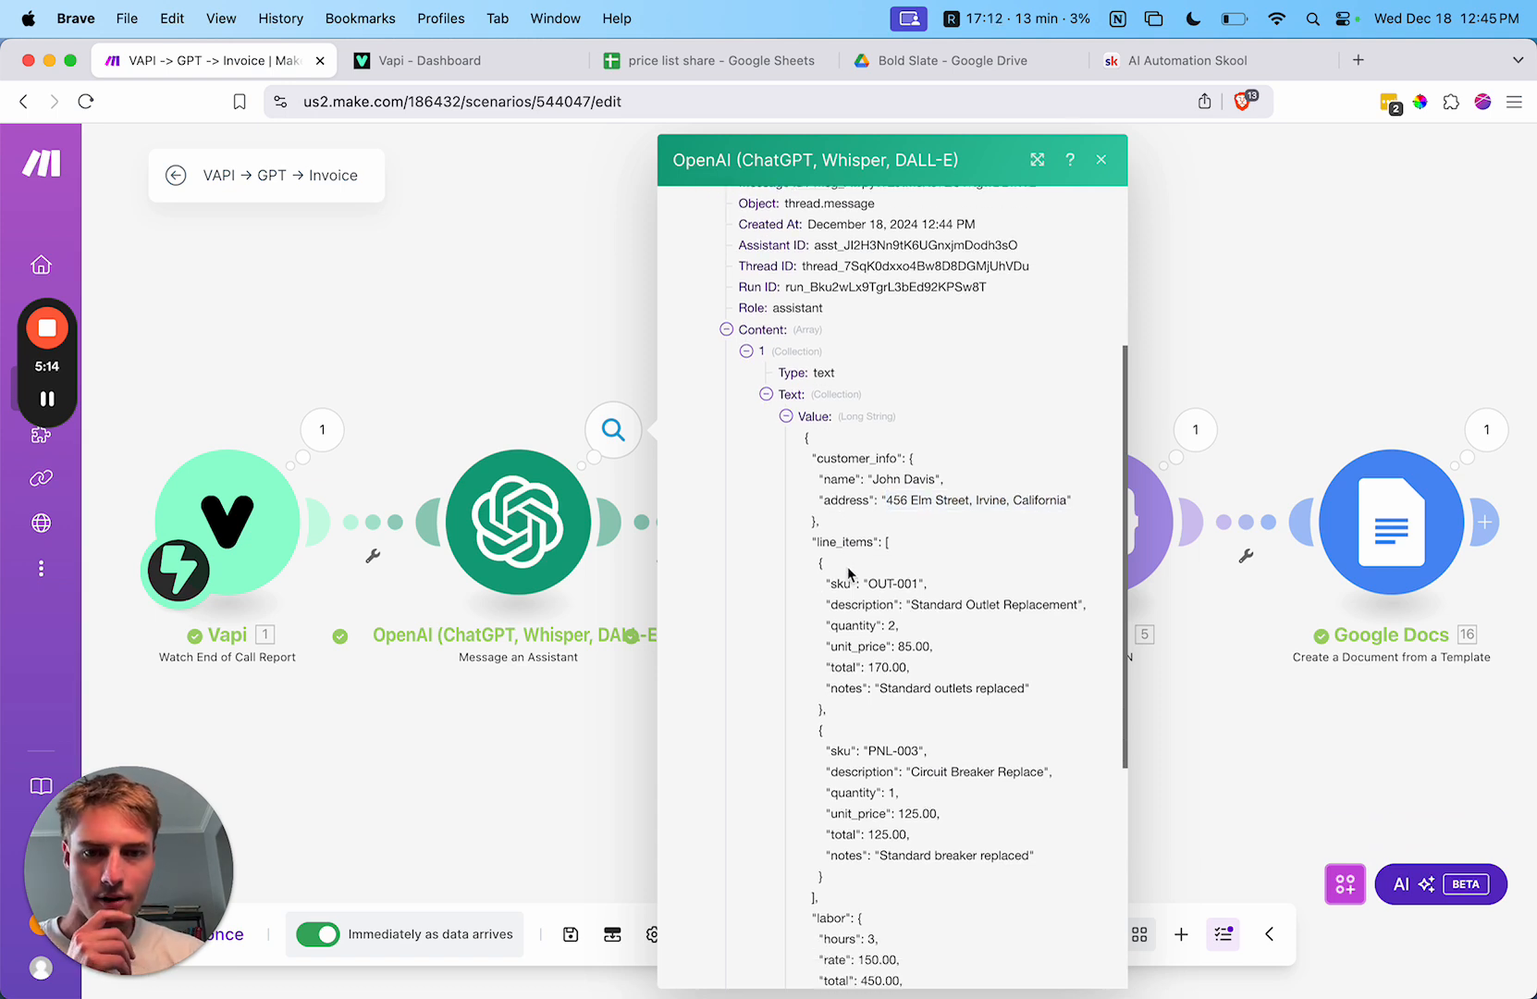
Step: Review the first line item's description, quantity, unit price and total in the assistant's JSON
drag(838, 540, 1075, 568)
click(910, 557)
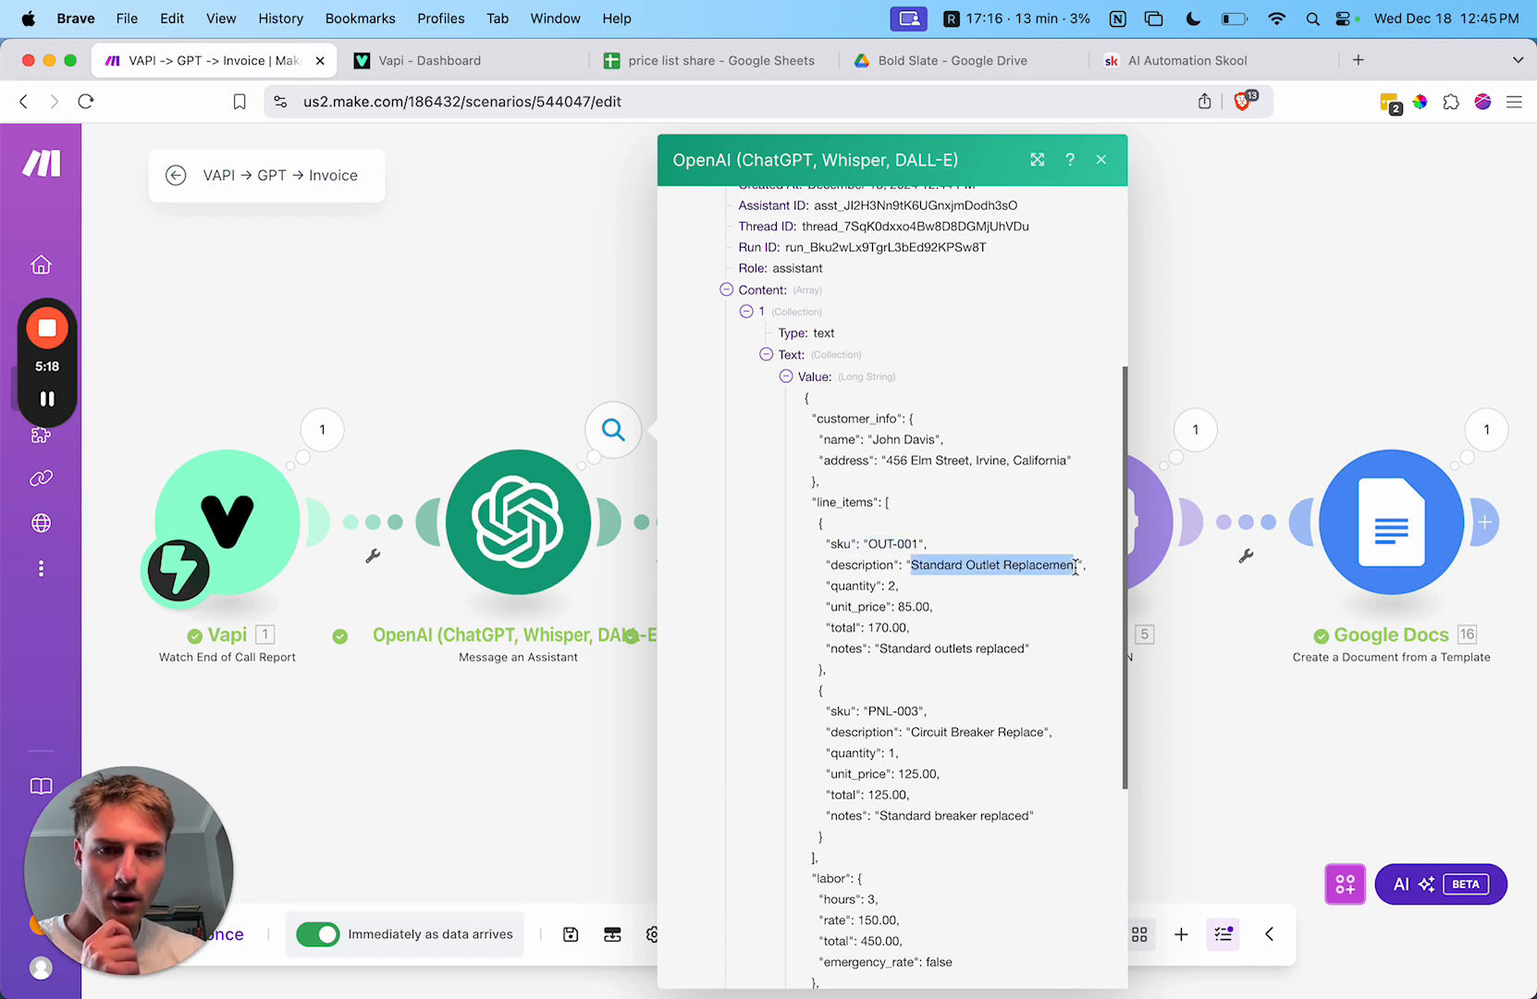
click(959, 568)
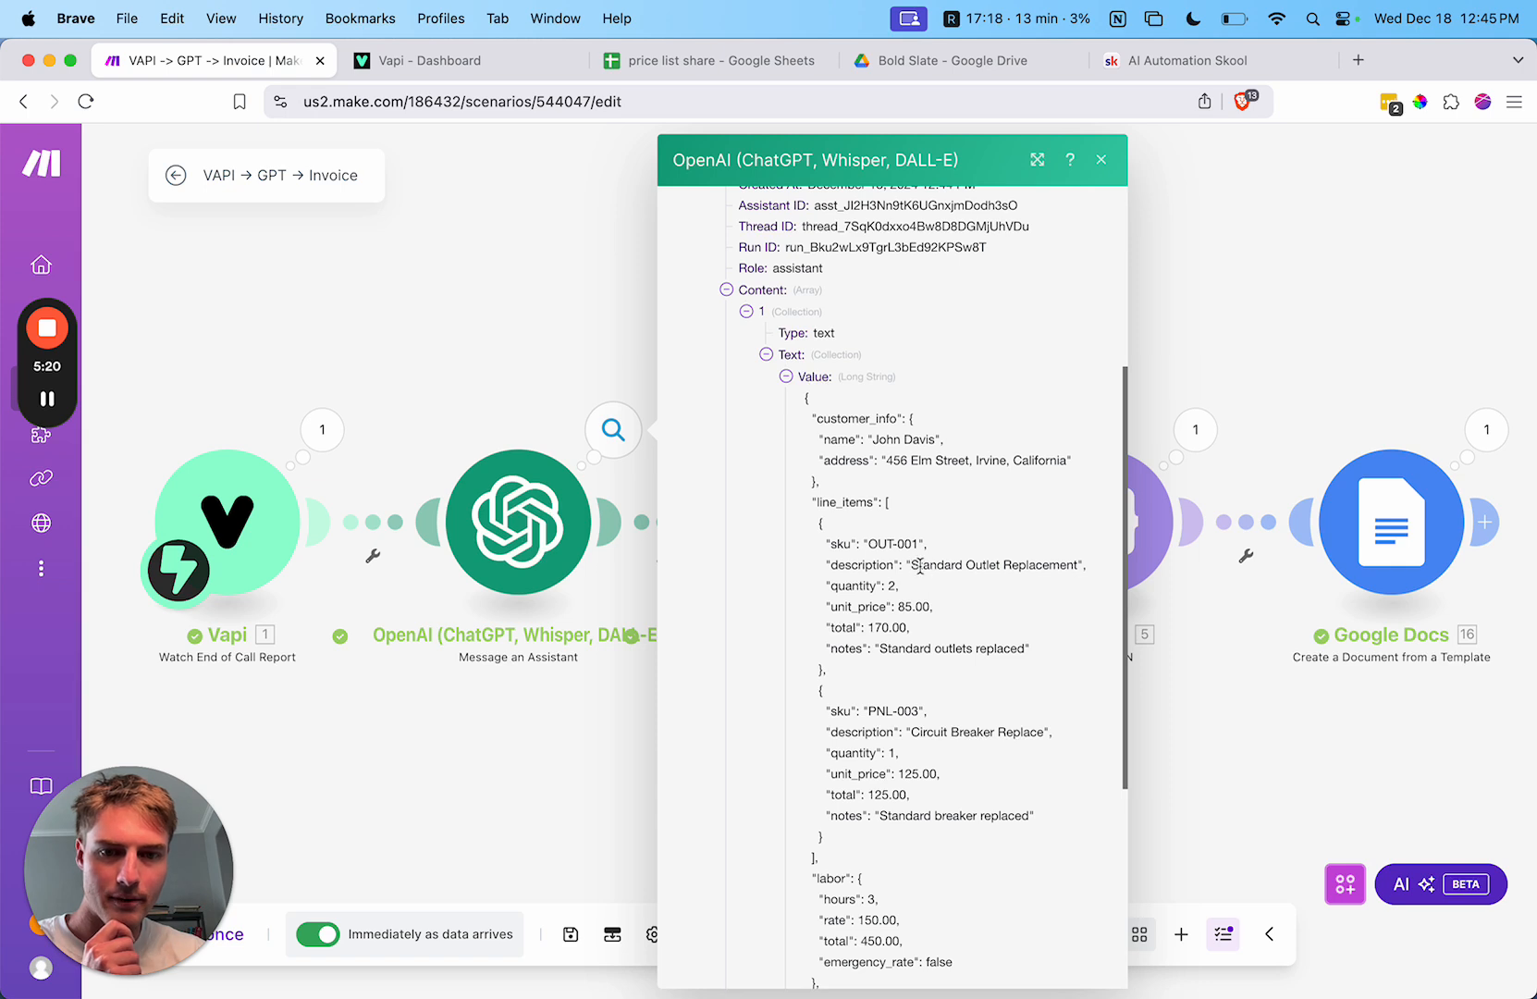
drag(912, 566, 1054, 566)
click(890, 589)
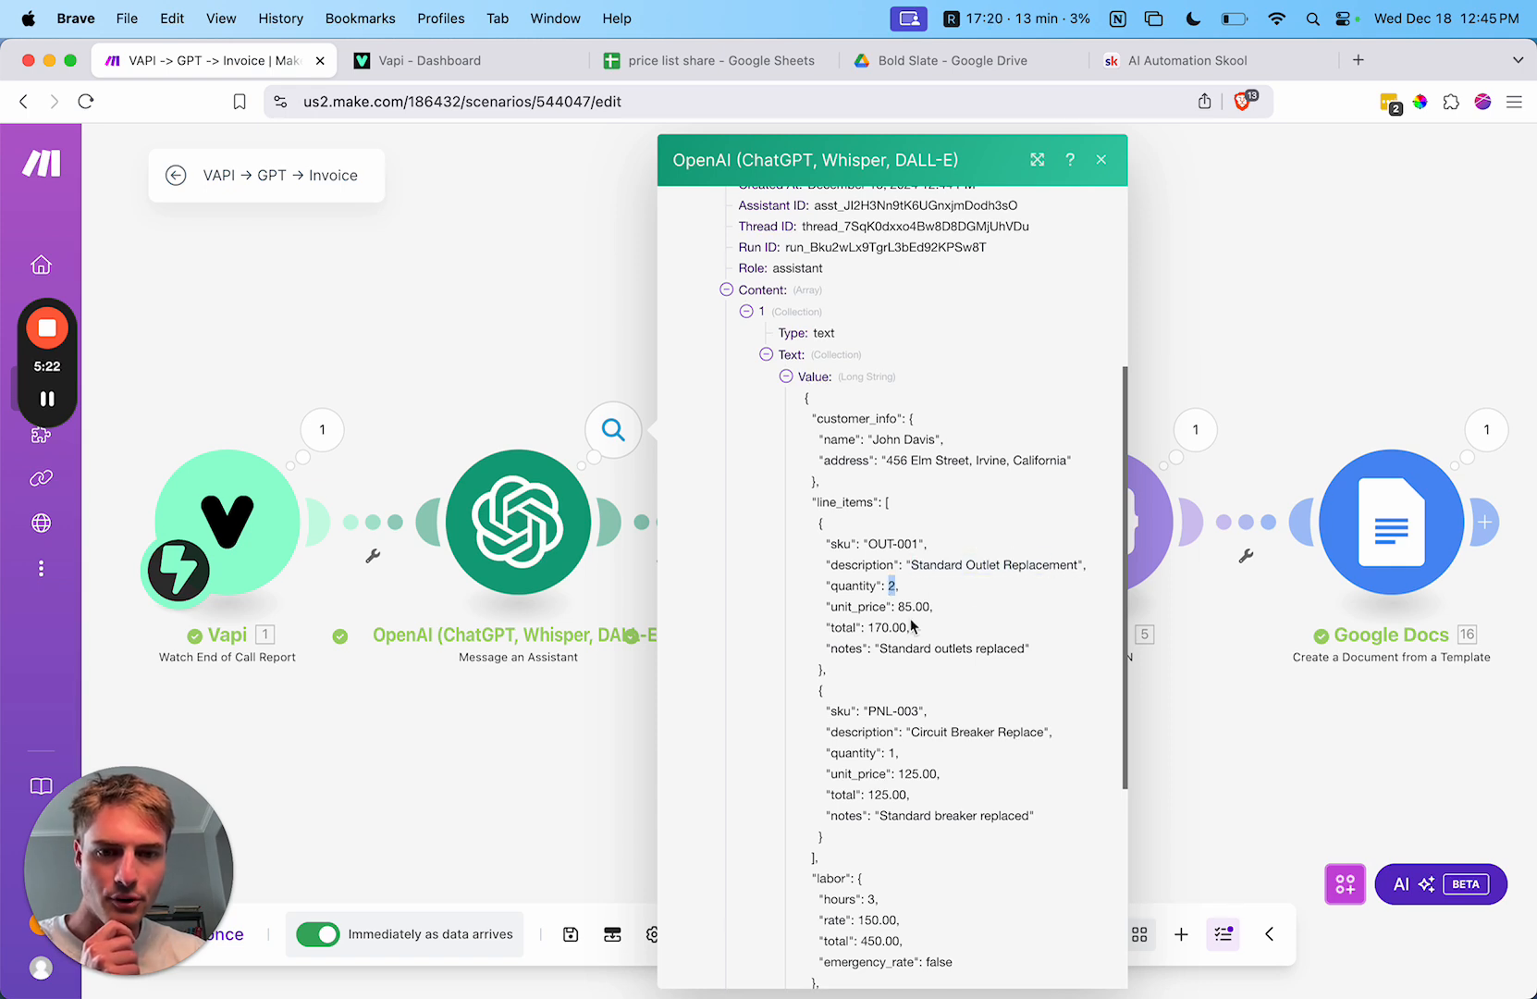
triple_click(910, 611)
triple_click(874, 627)
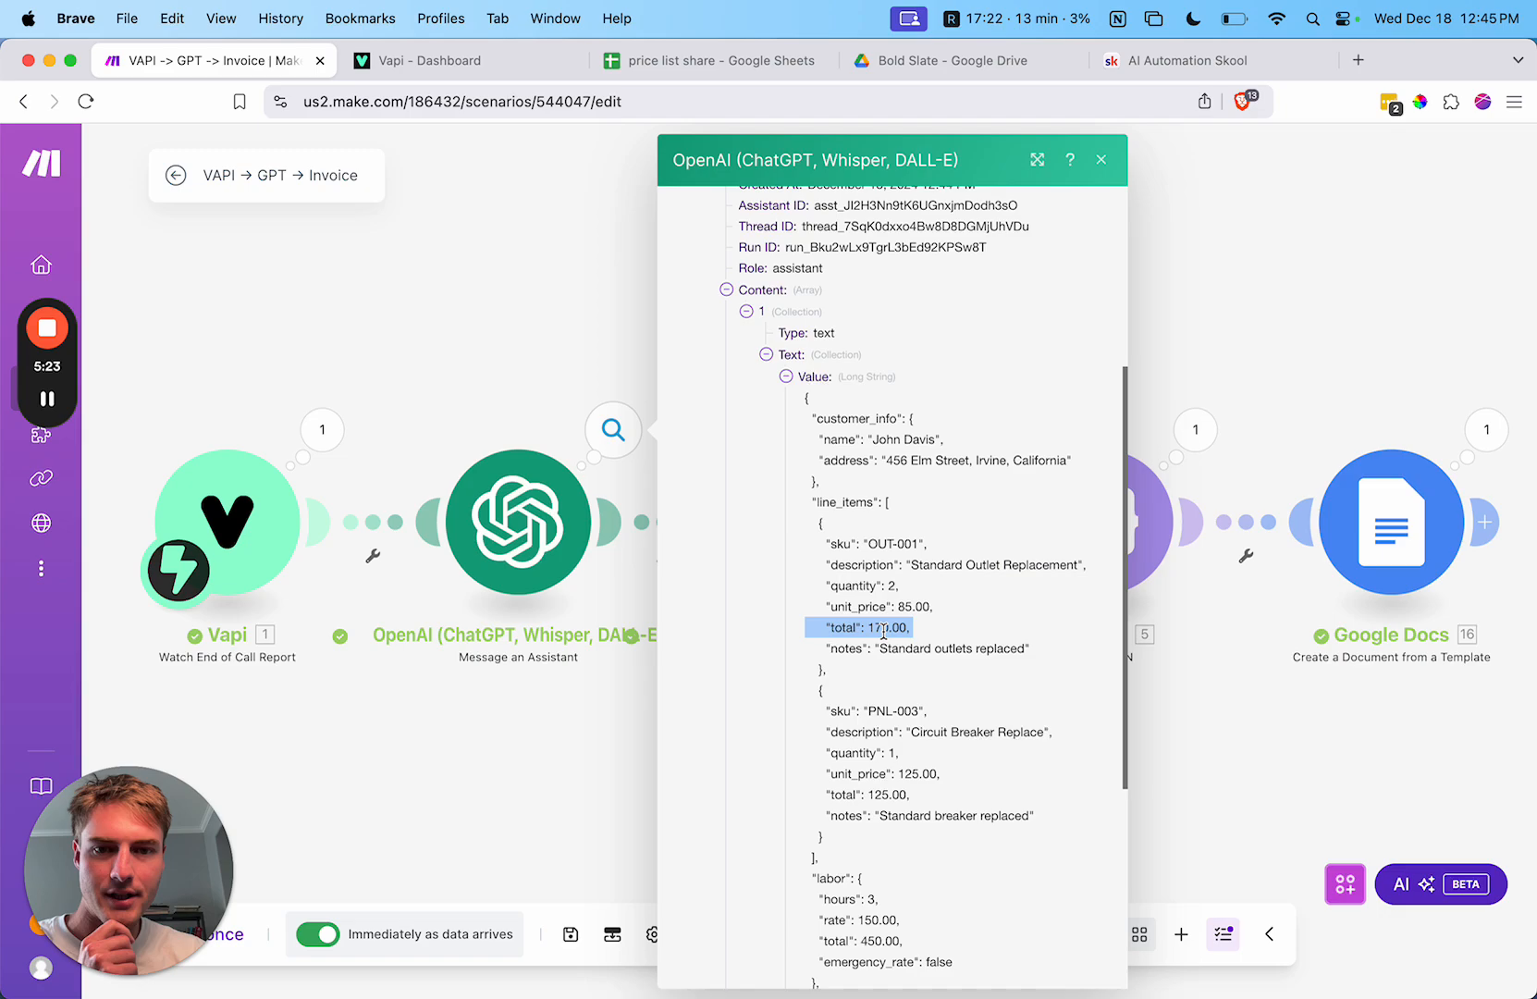
Step: Switch to the price list share spreadsheet, skim its price entries, and return to the Make scenario
click(712, 60)
scroll(494, 453, down, 15)
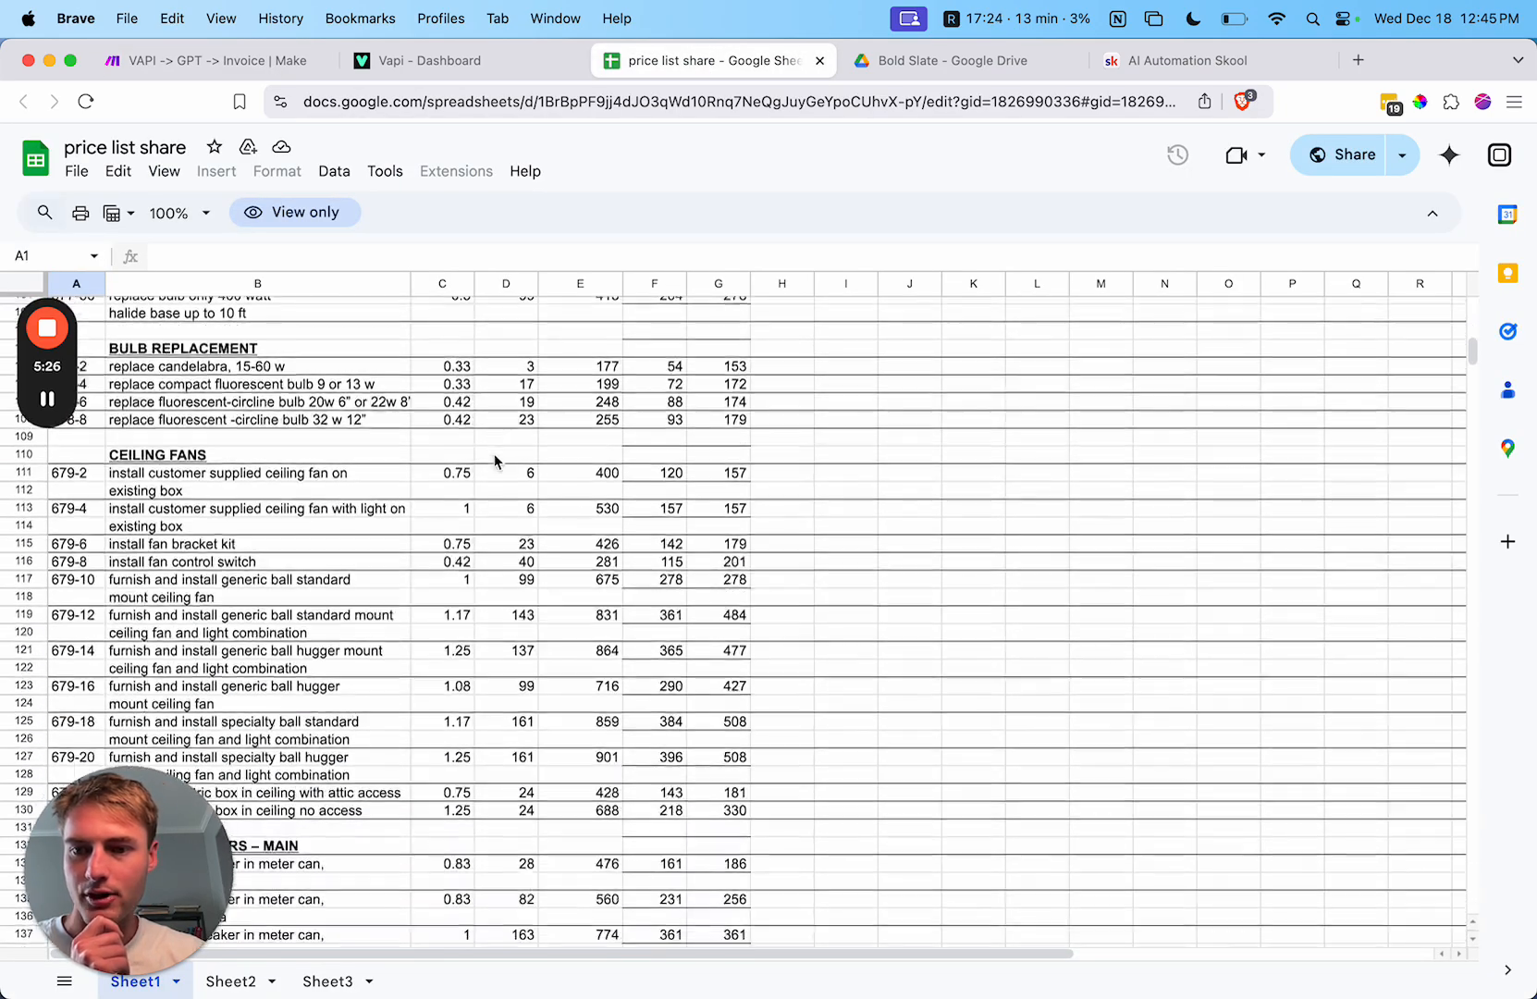
scroll(494, 453, up, 15)
click(464, 72)
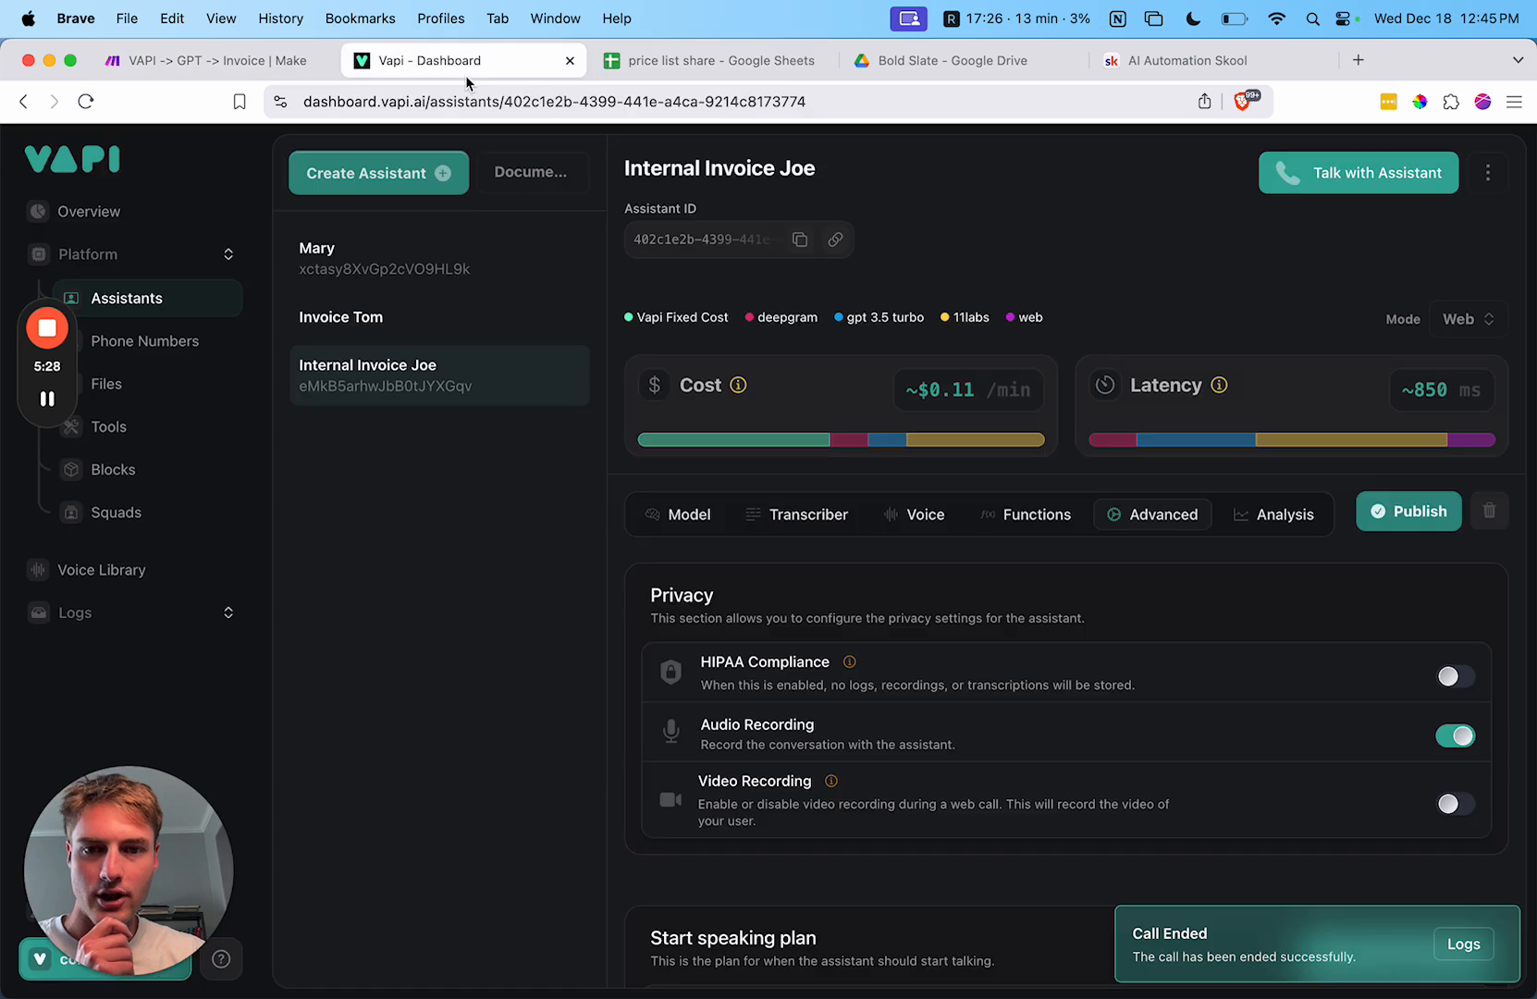
click(234, 65)
Step: Review the outlet item's notes and the circuit breaker line item's description and quantity in the assistant's JSON
scroll(879, 592, down, 3)
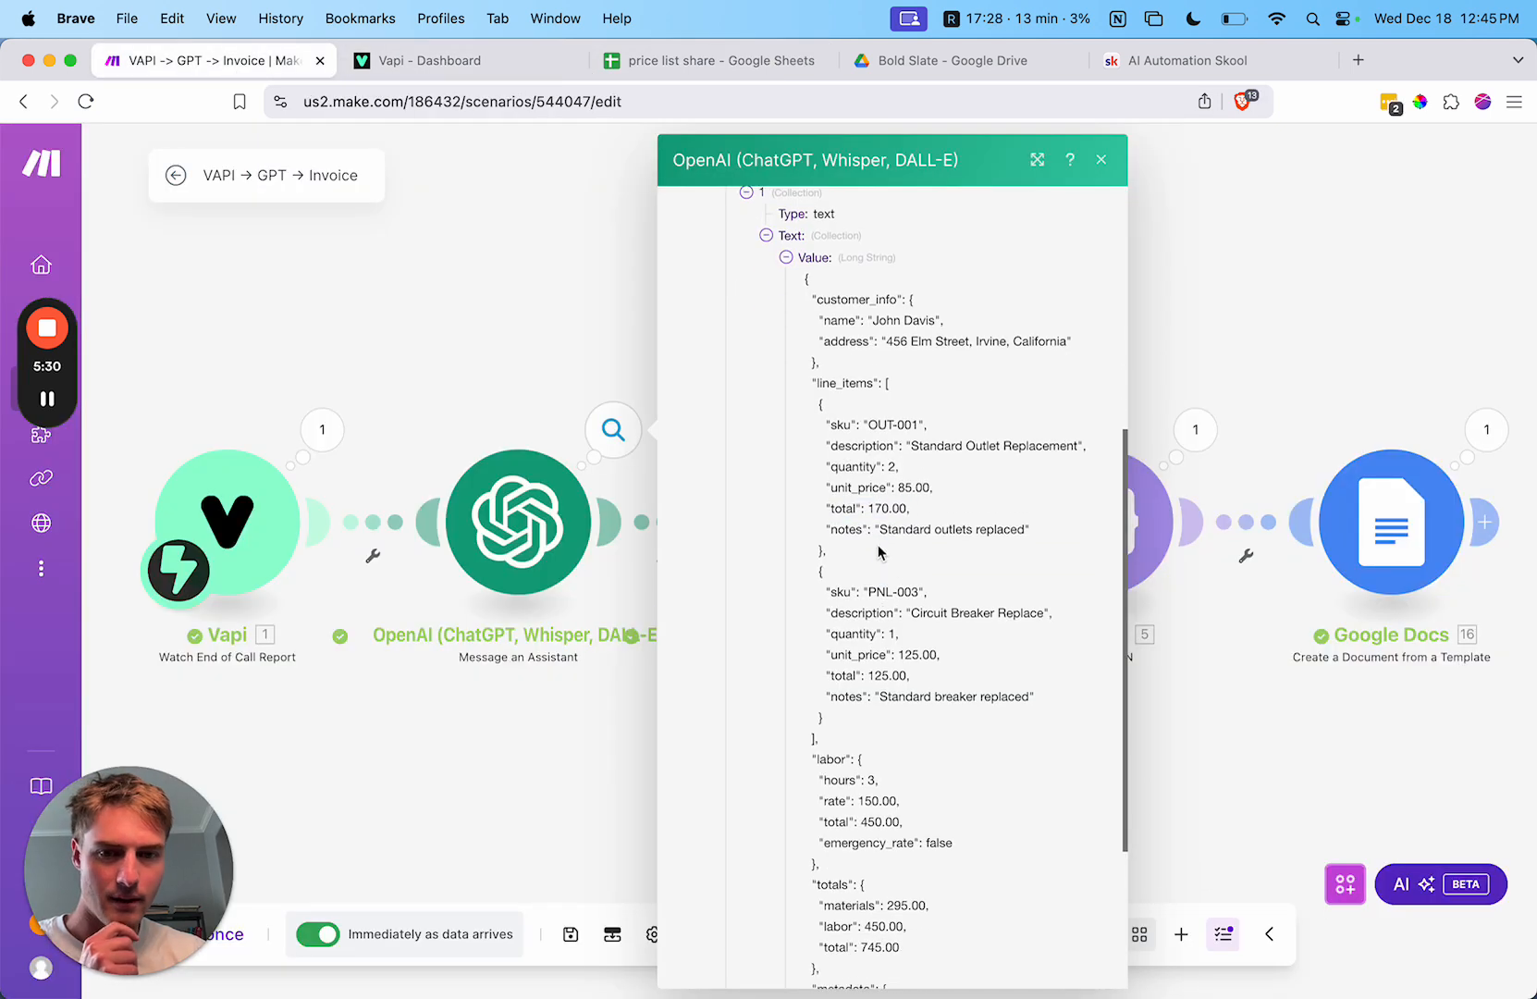
drag(880, 529, 1067, 531)
scroll(971, 537, down, 2)
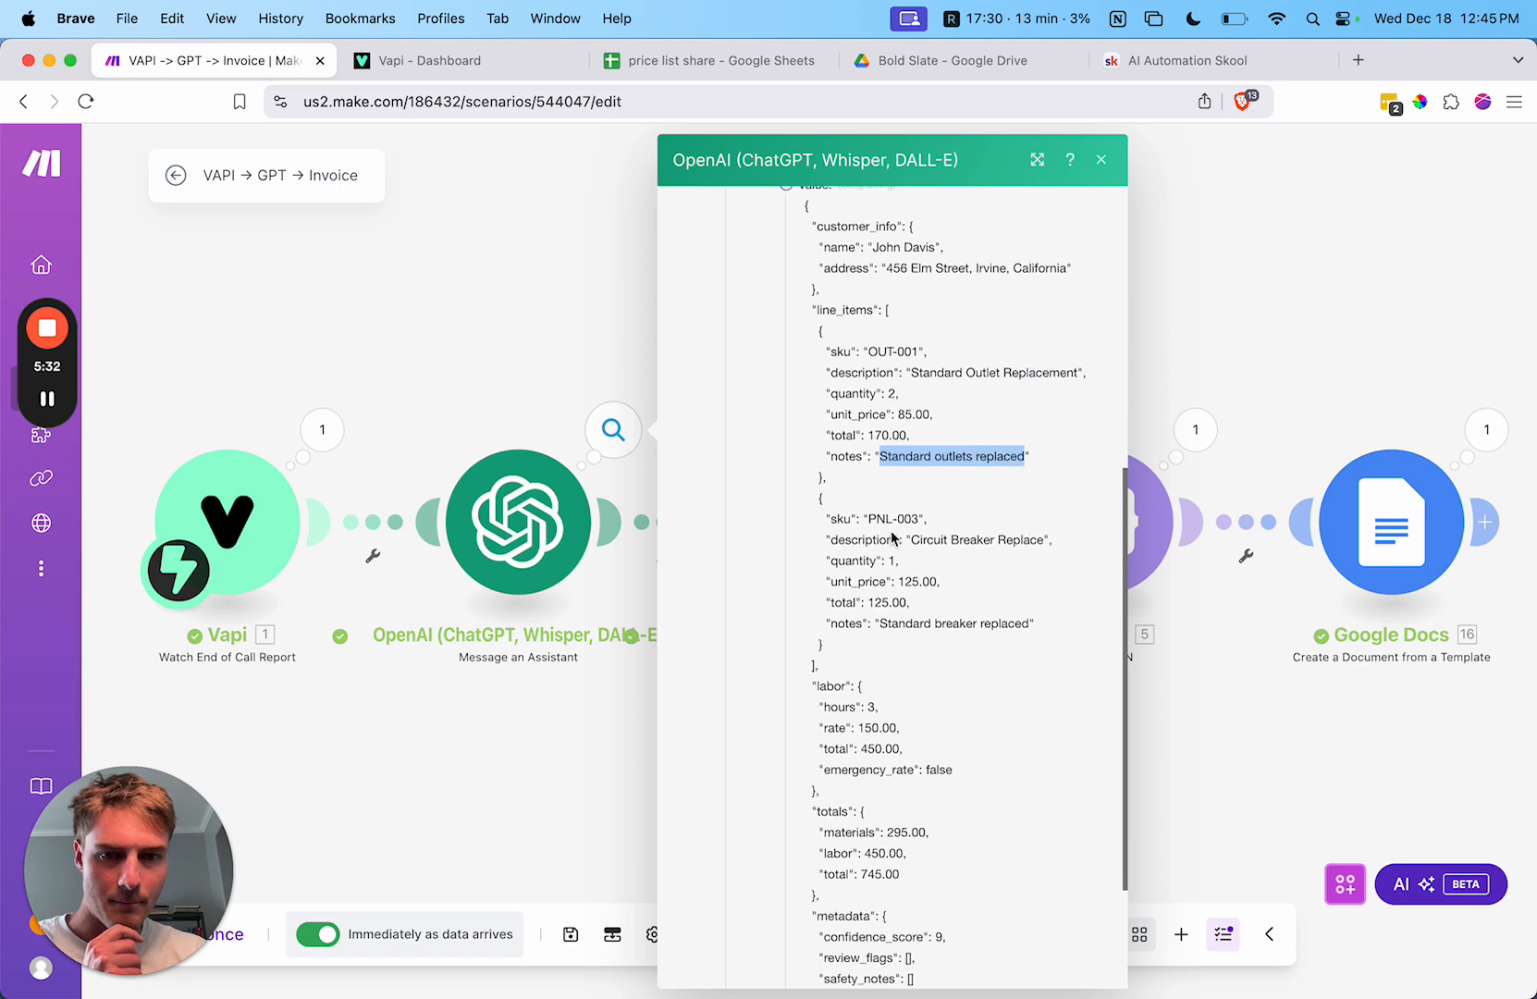
drag(910, 541, 1002, 542)
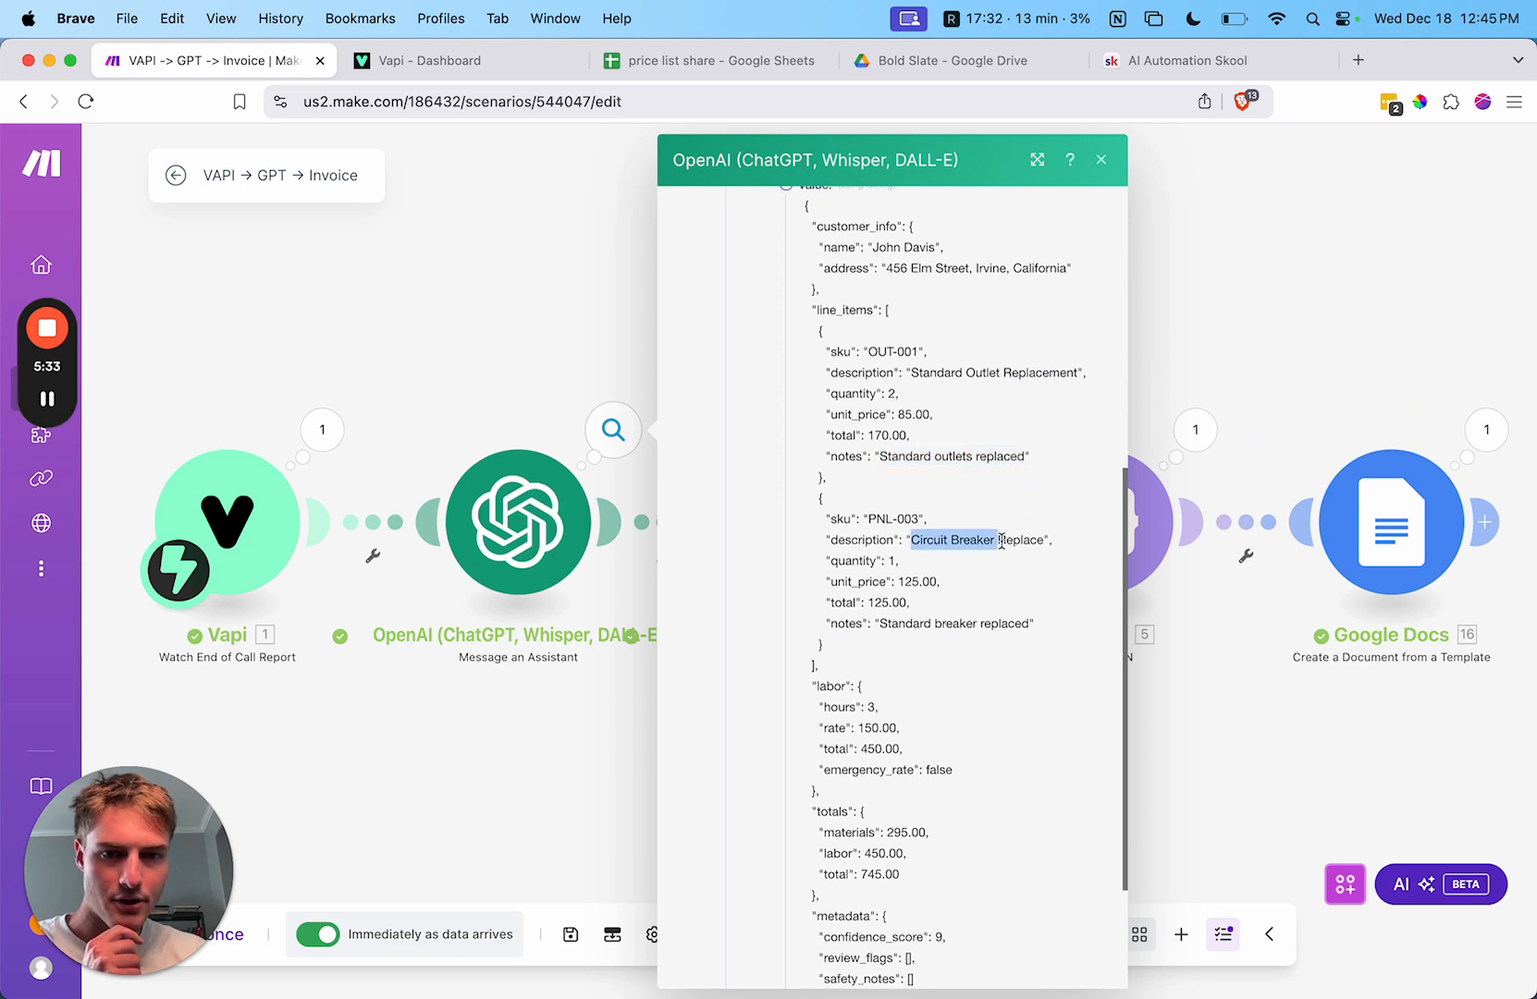
click(889, 561)
scroll(889, 560, down, 1)
scroll(912, 529, down, 3)
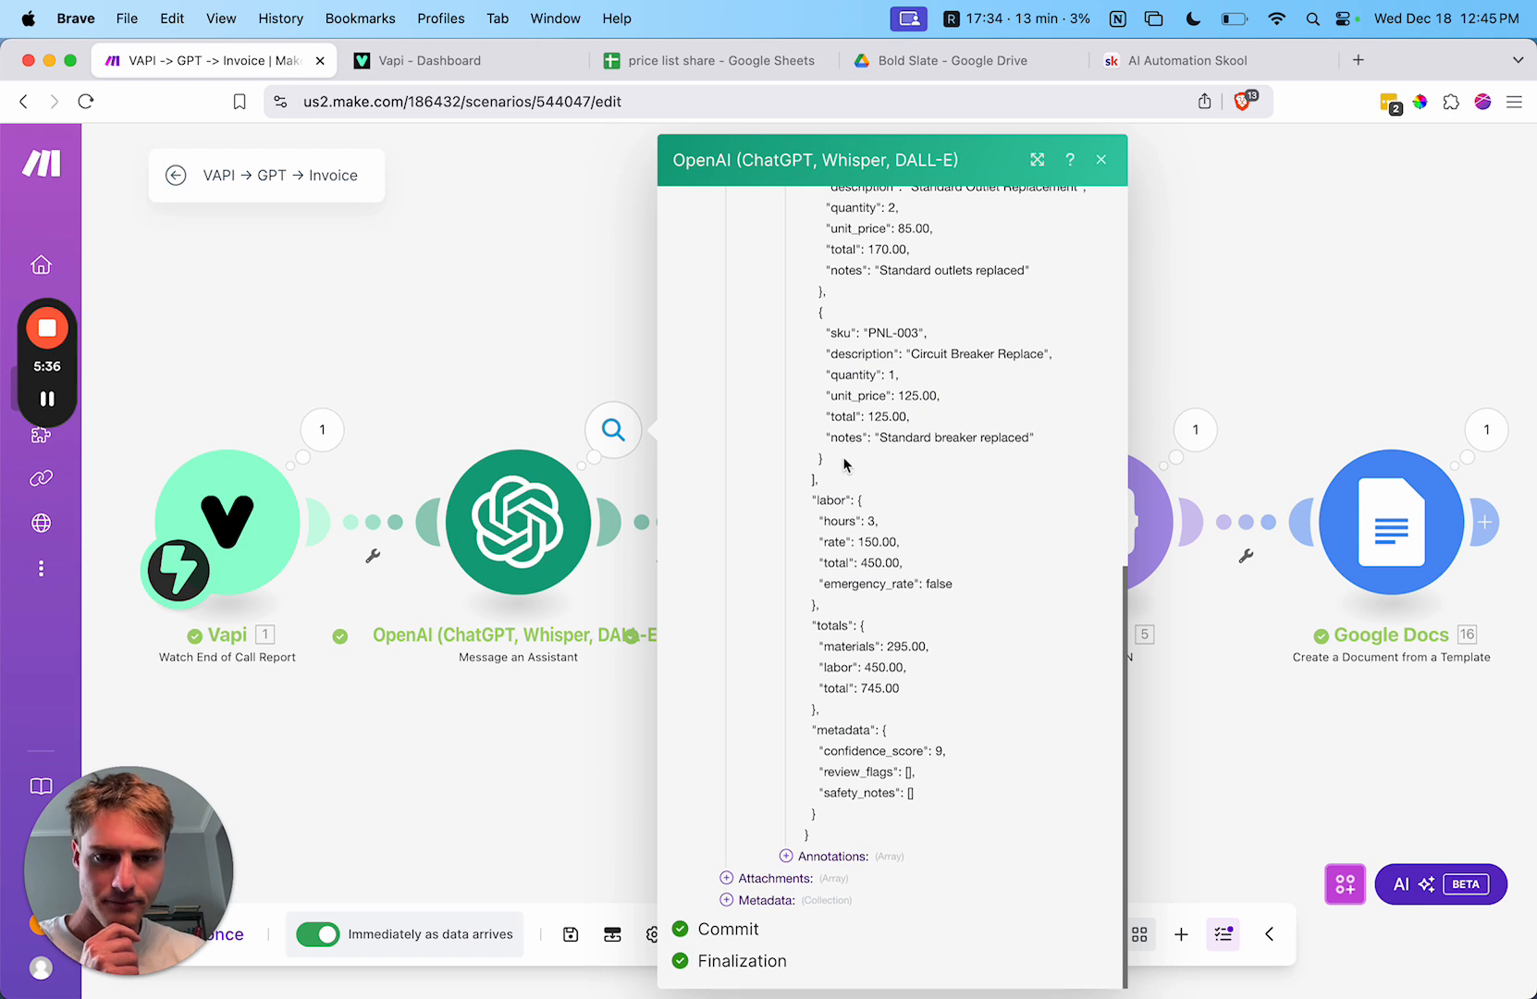
Step: Examine the labor hours, rate and total, and the totals section of the assistant's JSON
drag(869, 515, 881, 539)
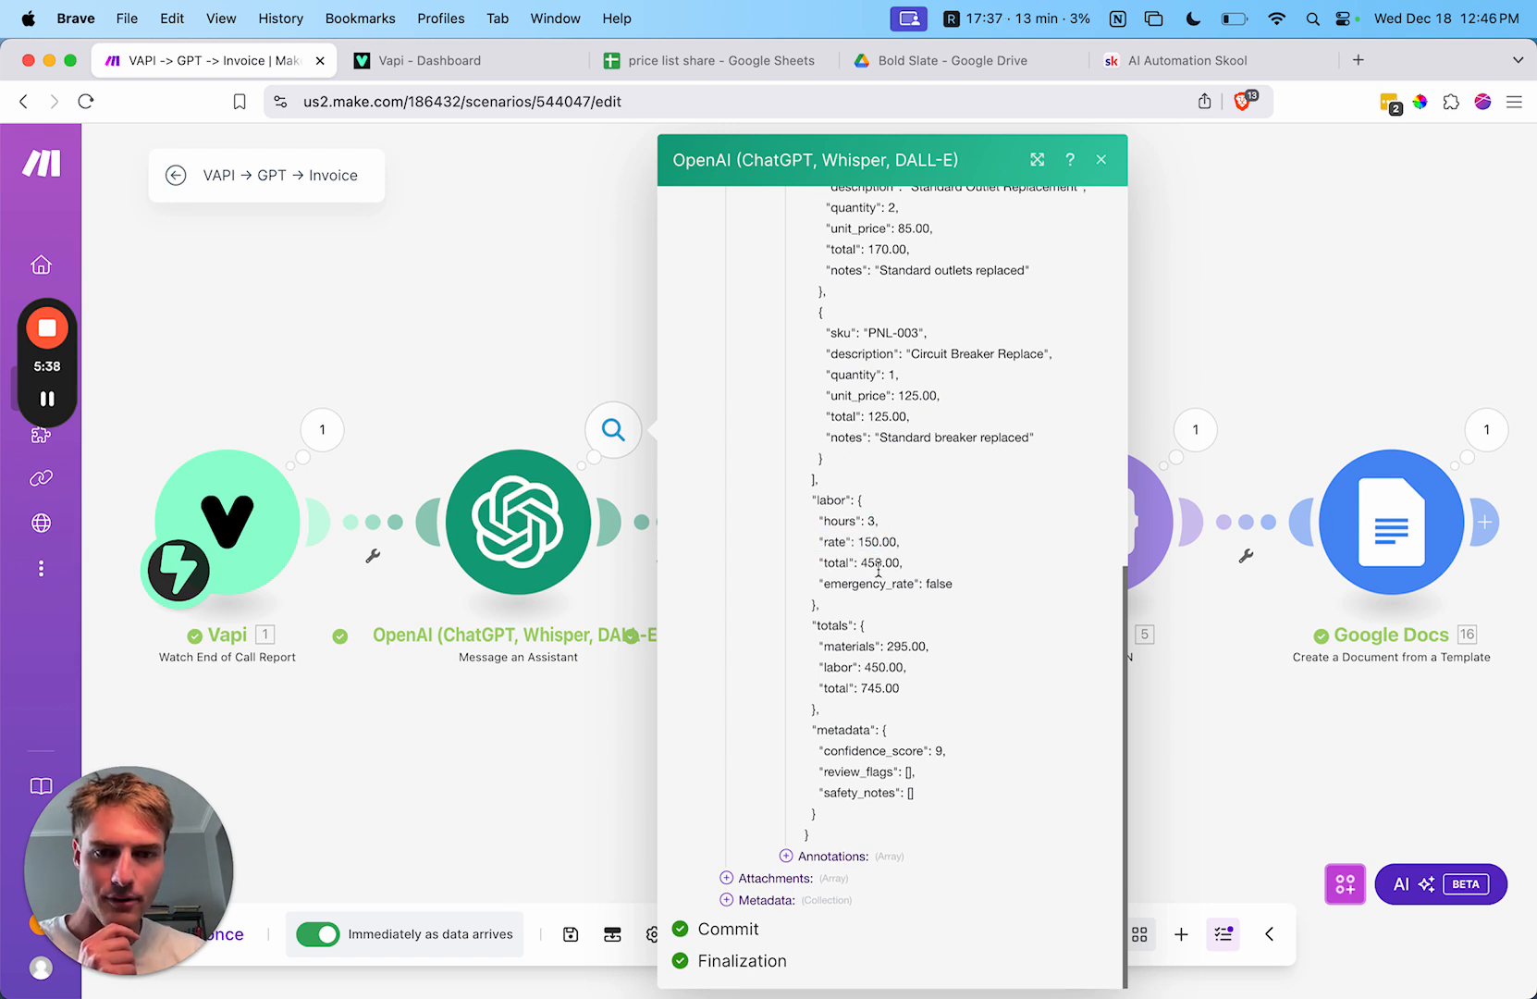
double_click(880, 583)
triple_click(881, 563)
click(875, 641)
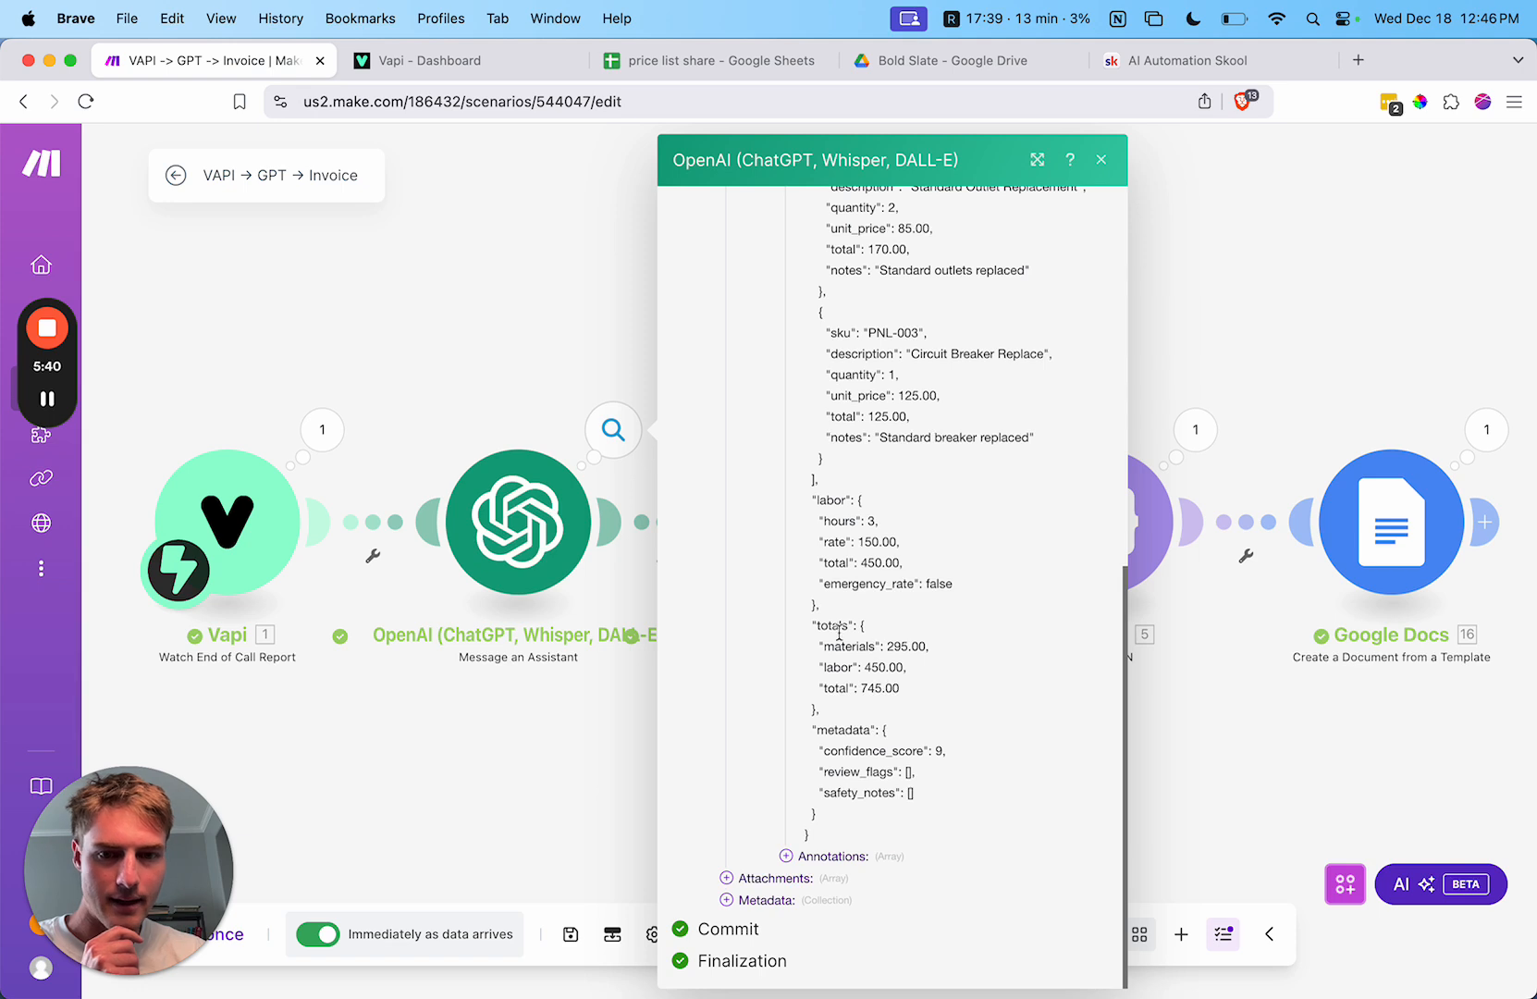
drag(832, 646, 934, 687)
click(881, 666)
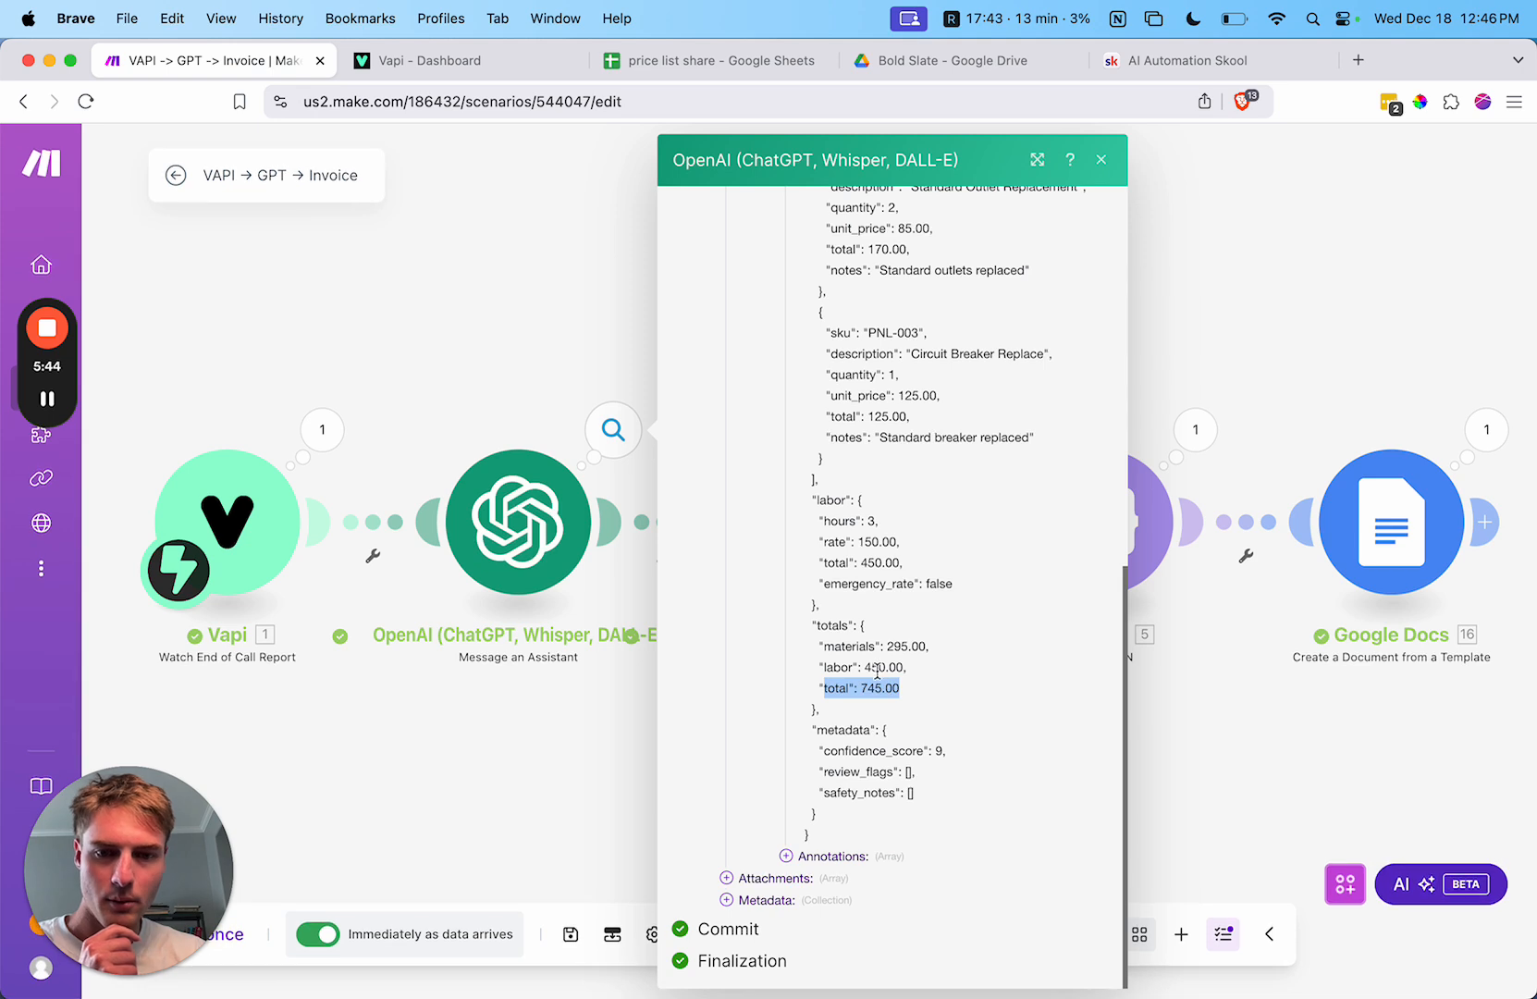
Step: Check the JSON's metadata fields, expand the Annotations array, and close the Message an Assistant output
drag(831, 754, 914, 796)
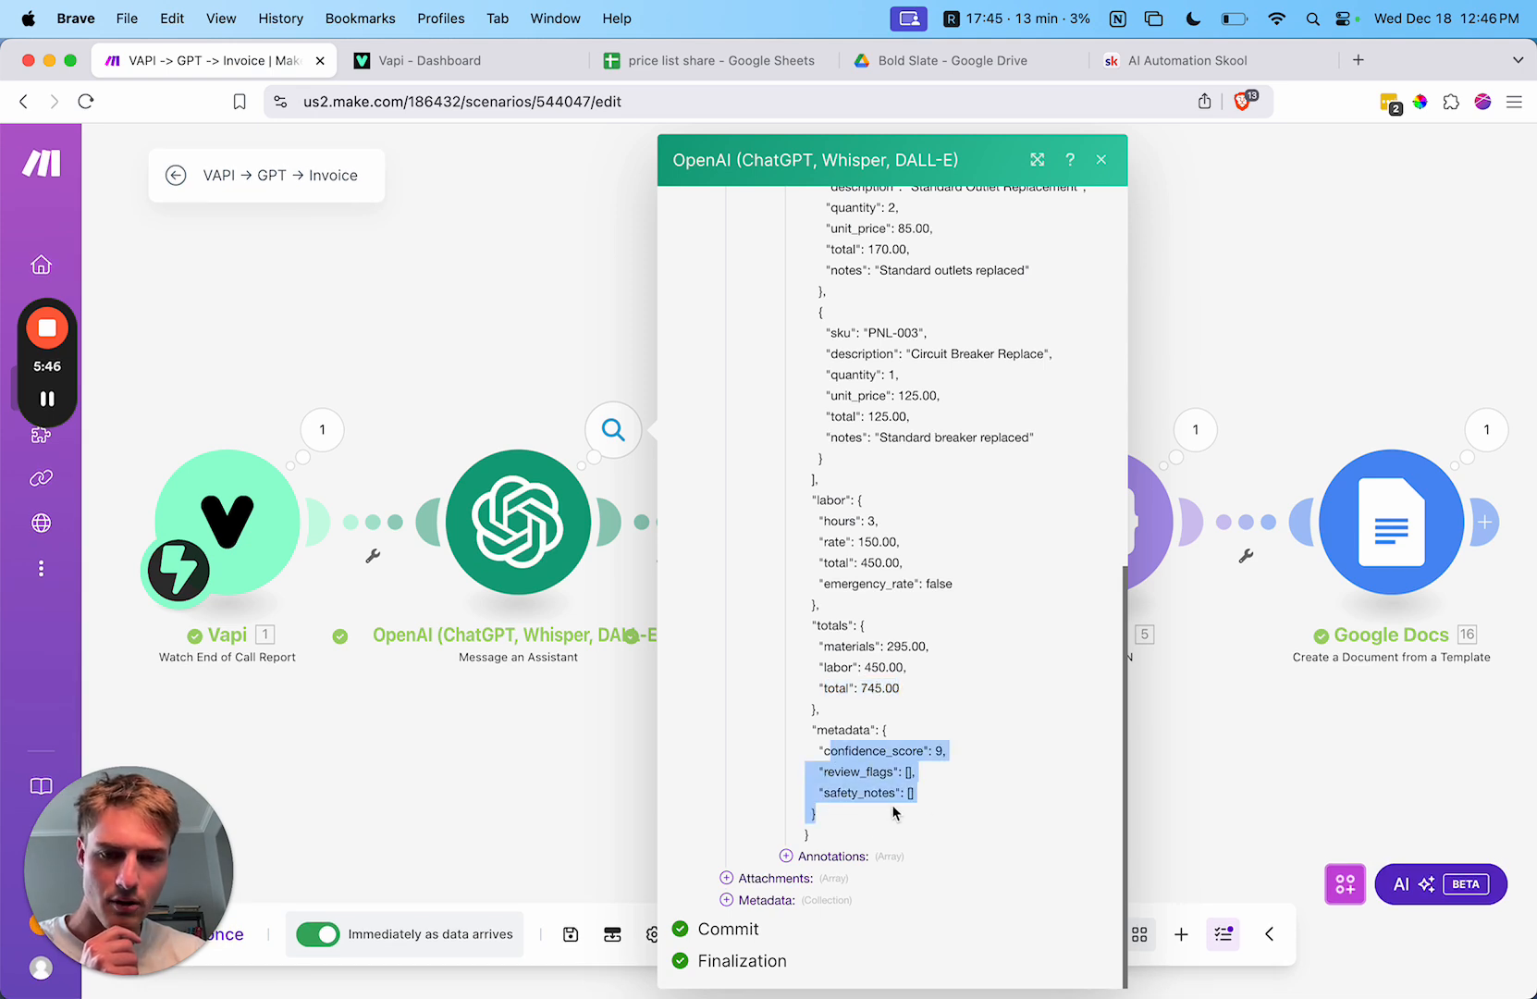
click(872, 765)
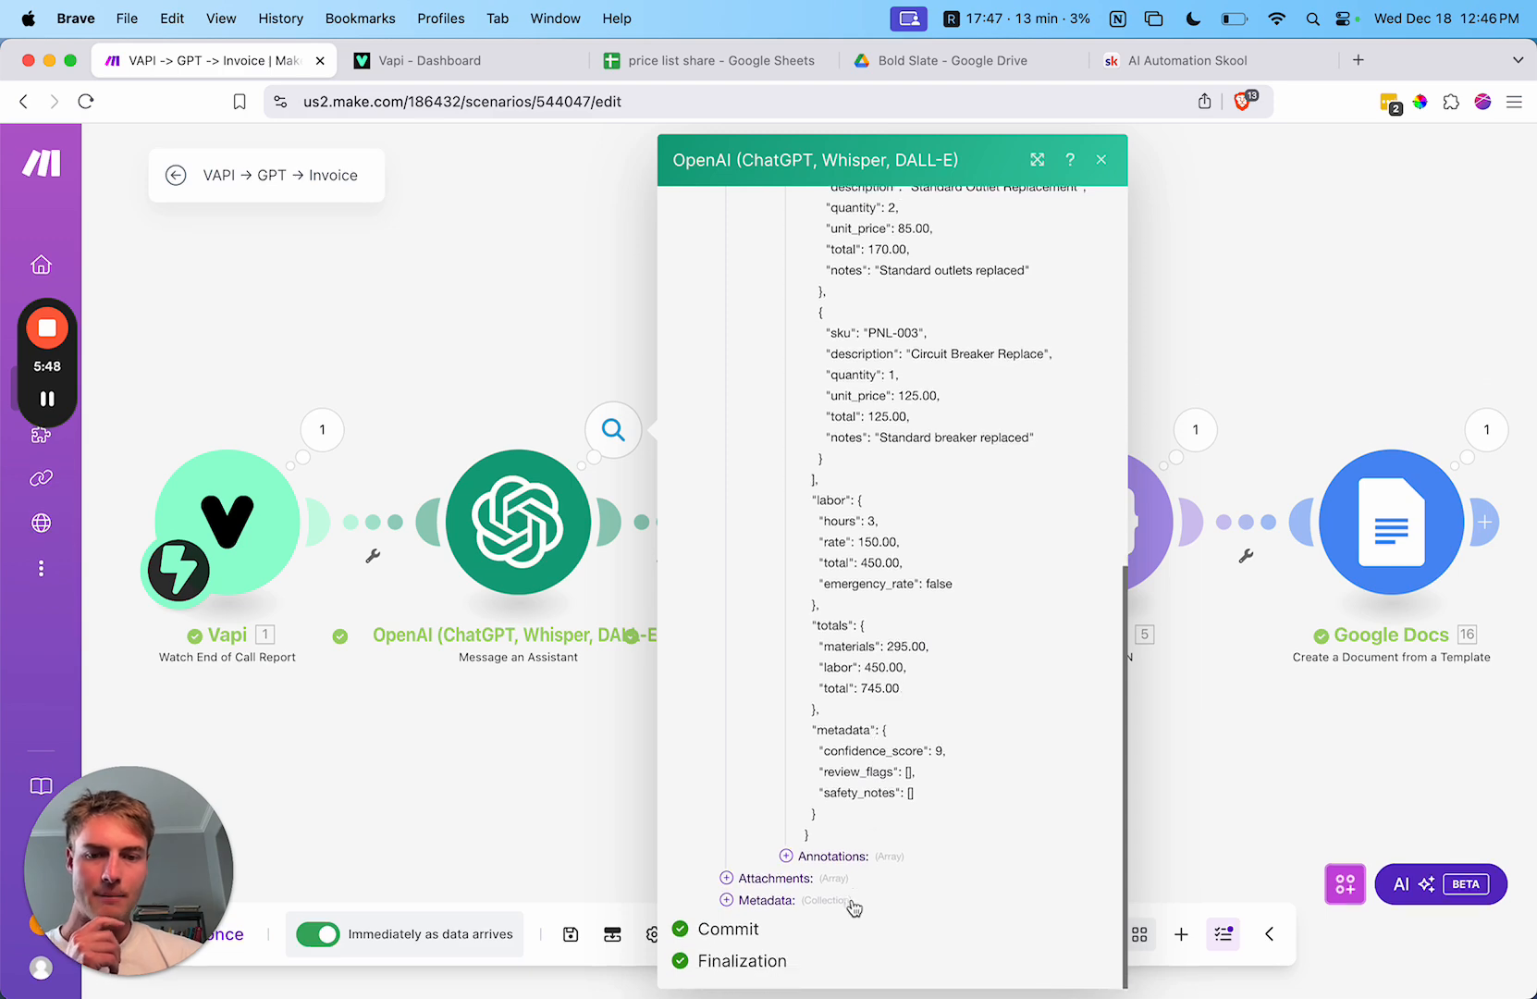
click(835, 857)
scroll(862, 730, down, 1)
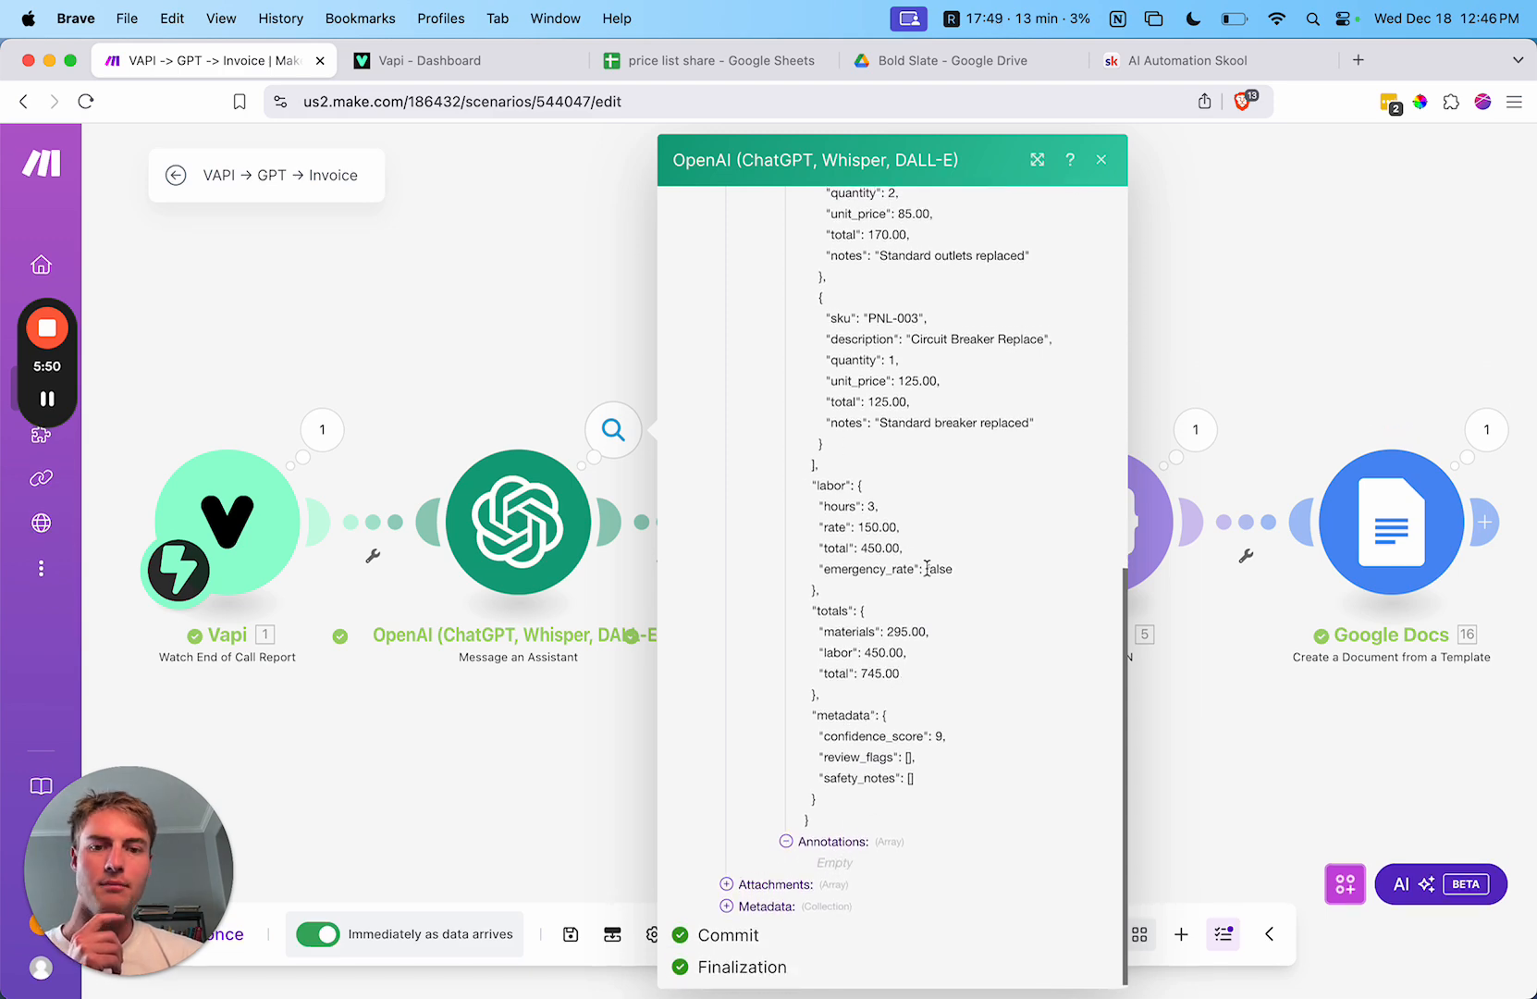
scroll(927, 463, up, 5)
click(1100, 159)
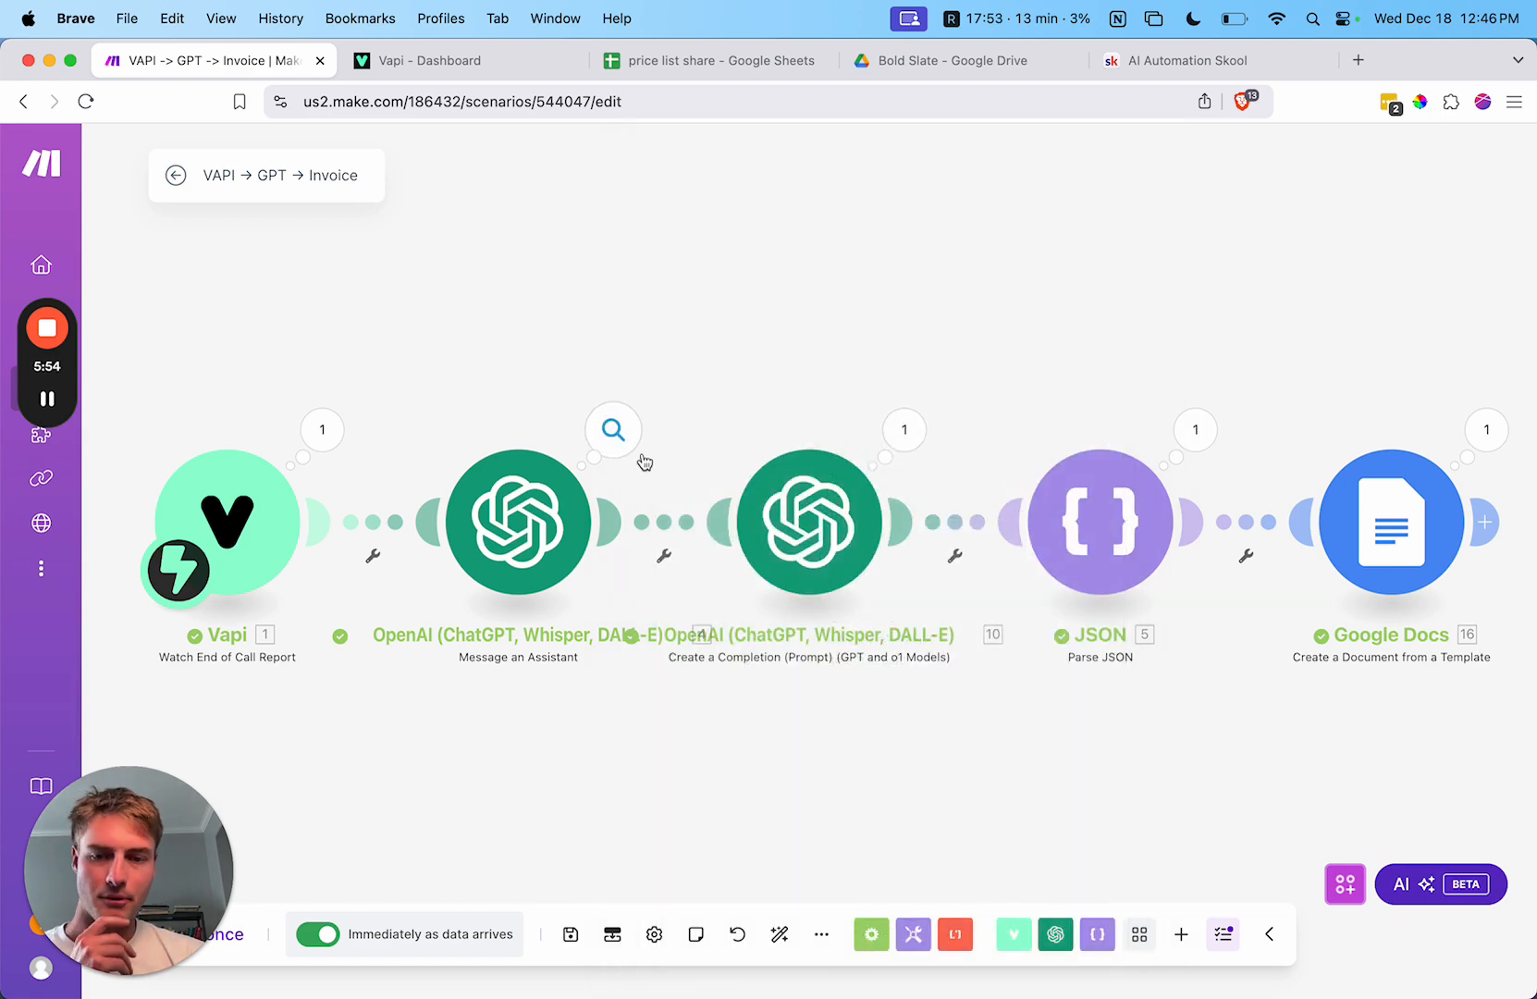
Step: Open the Create a Completion module's run output, review its Result with customer info, Parts, Labor and Total, and close it
click(906, 429)
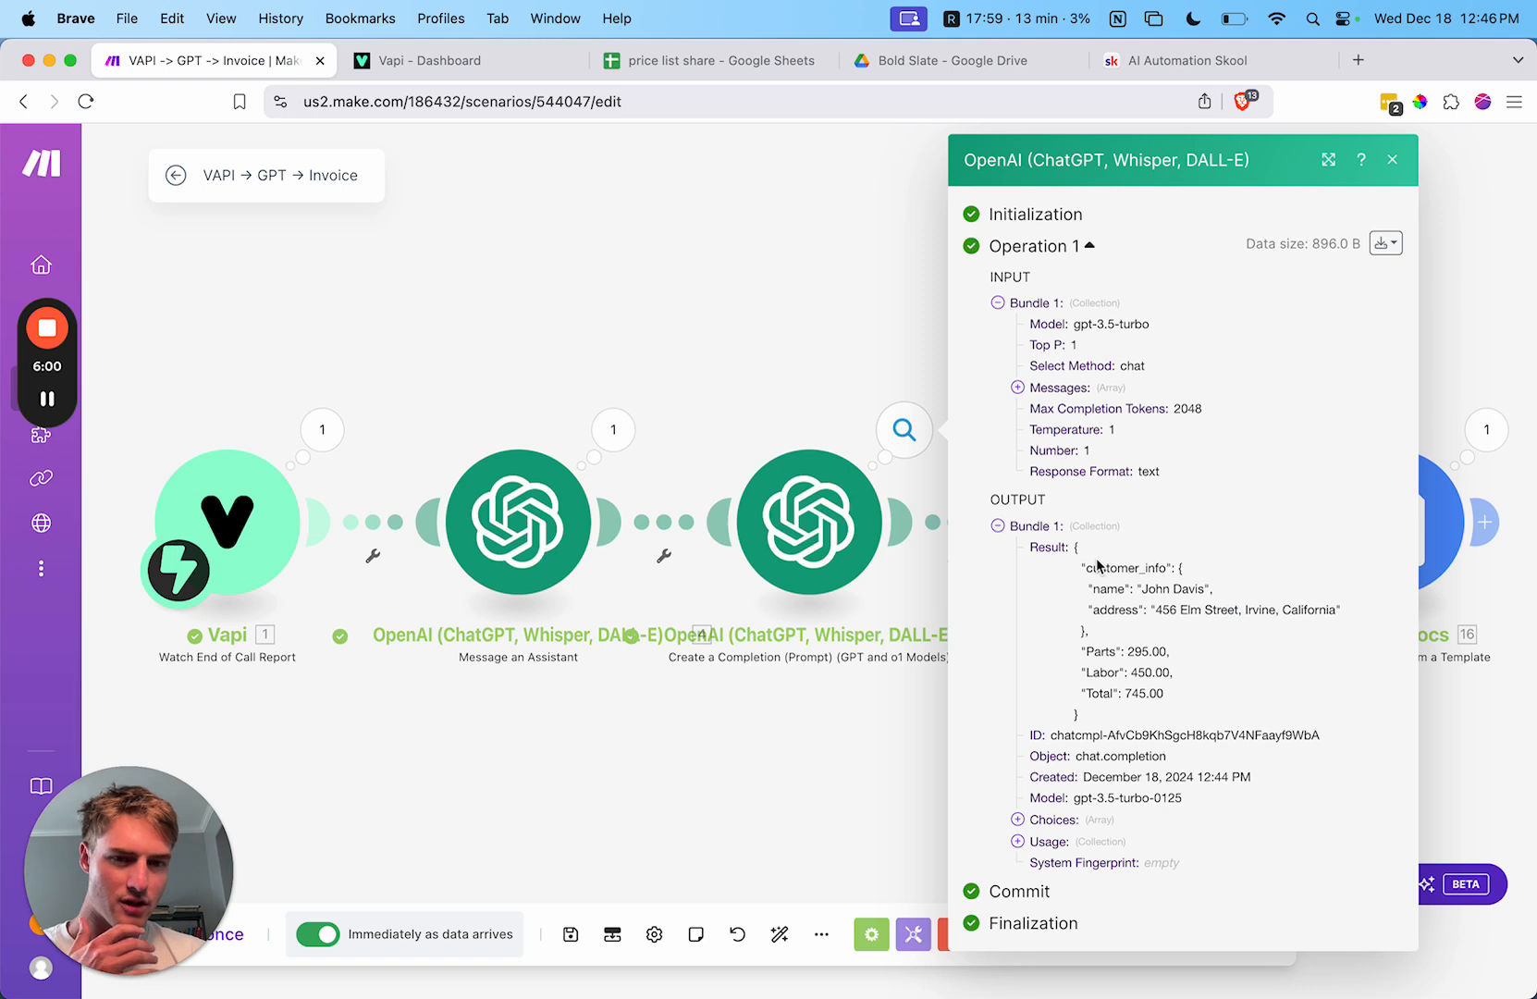
drag(1082, 554, 1099, 731)
click(1164, 708)
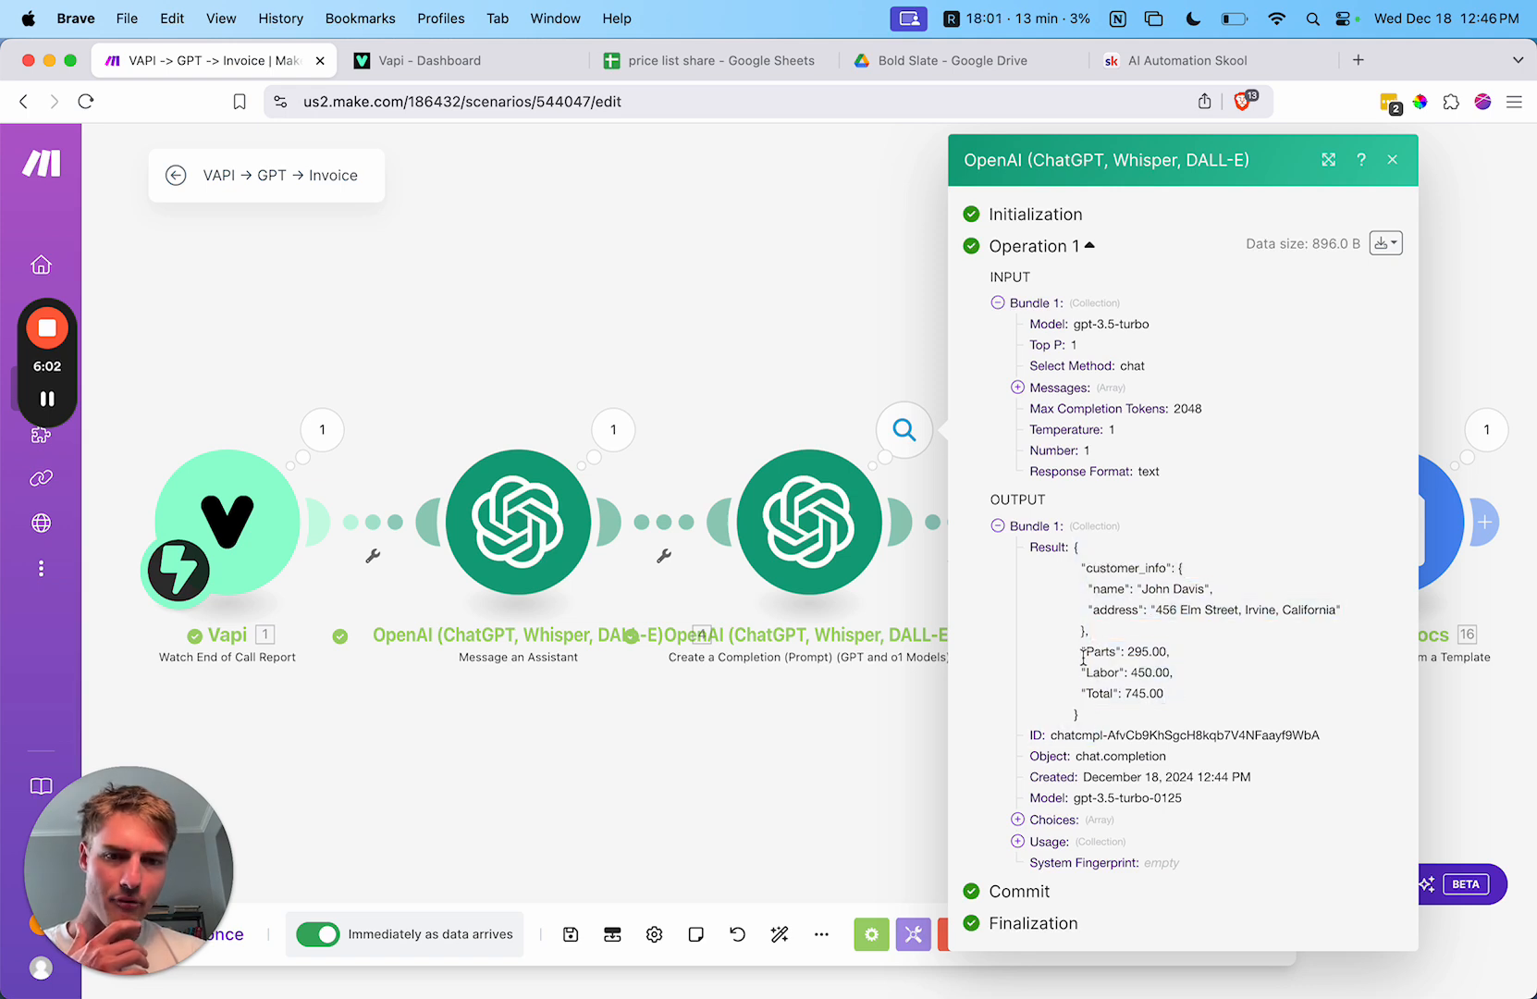
drag(1085, 650, 1174, 696)
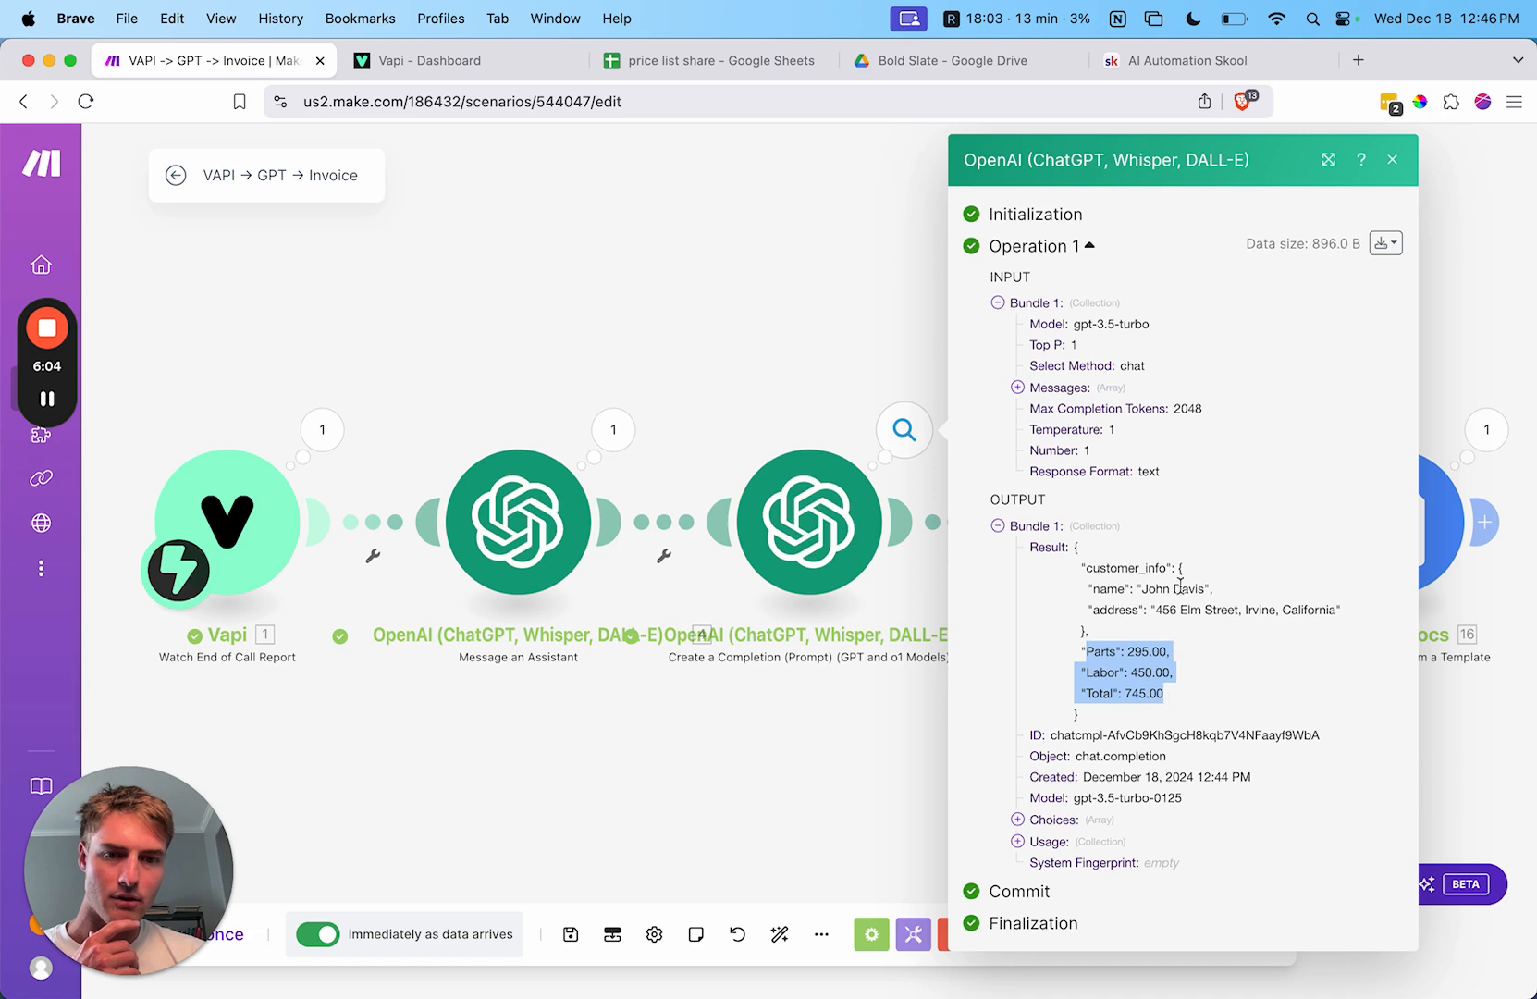
click(1392, 159)
Step: Open the Parse JSON module's run output, expand customer_info, review the parsed address, Parts, Labor and Total, and close it
scroll(1174, 231, right, 3)
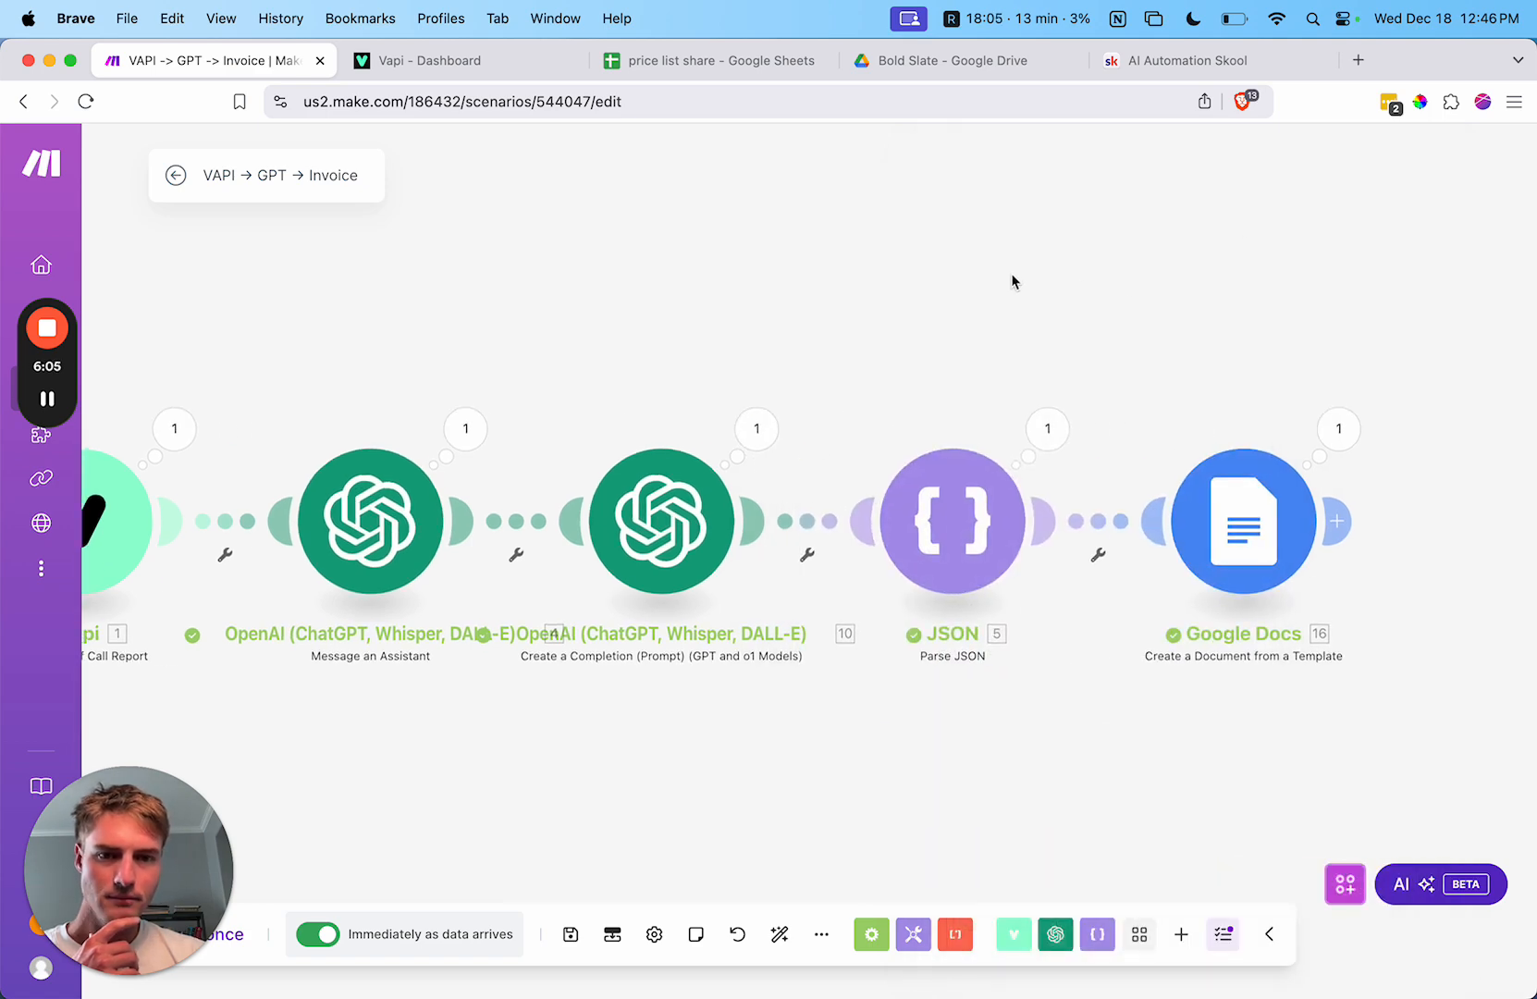
click(1043, 420)
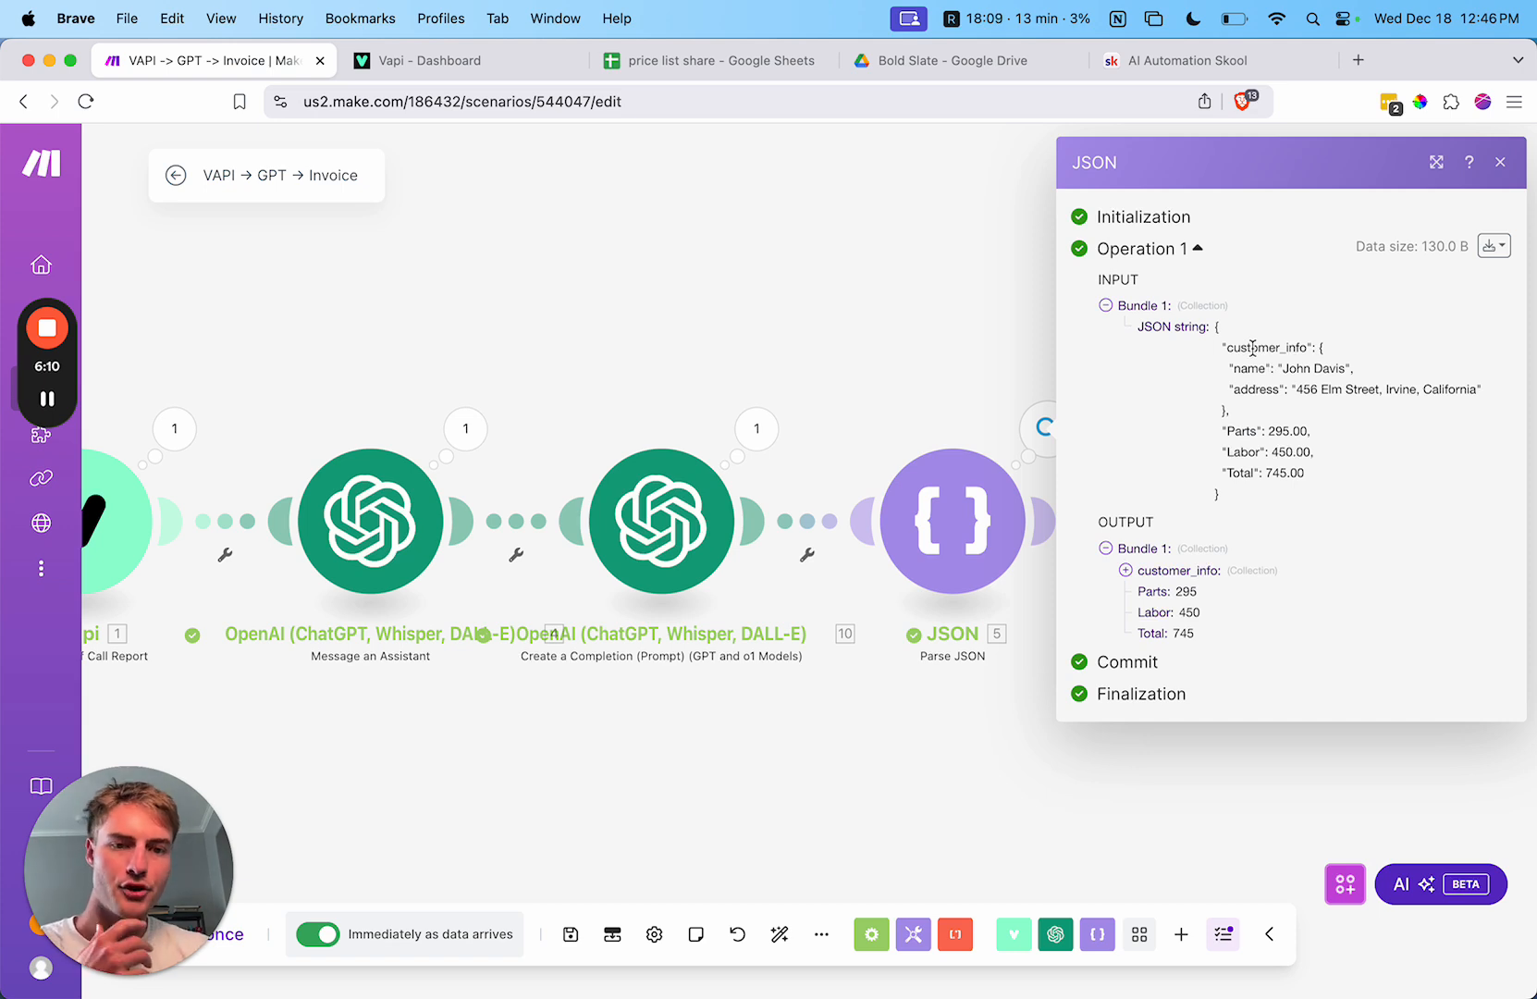
click(1127, 570)
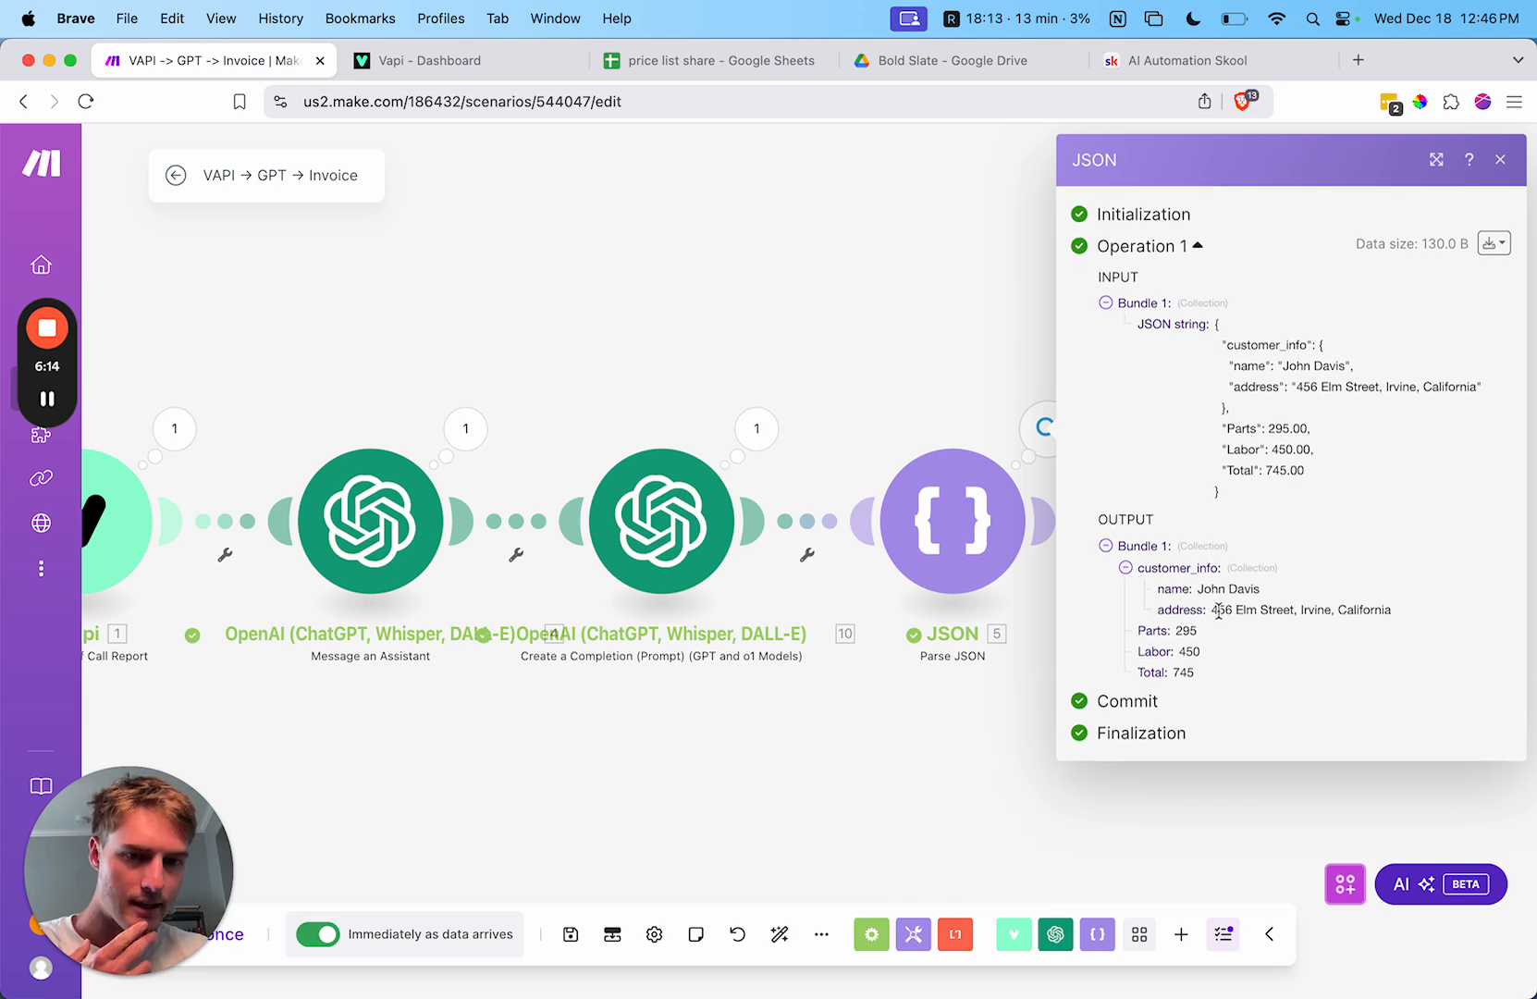
drag(1218, 610, 1346, 607)
click(1176, 664)
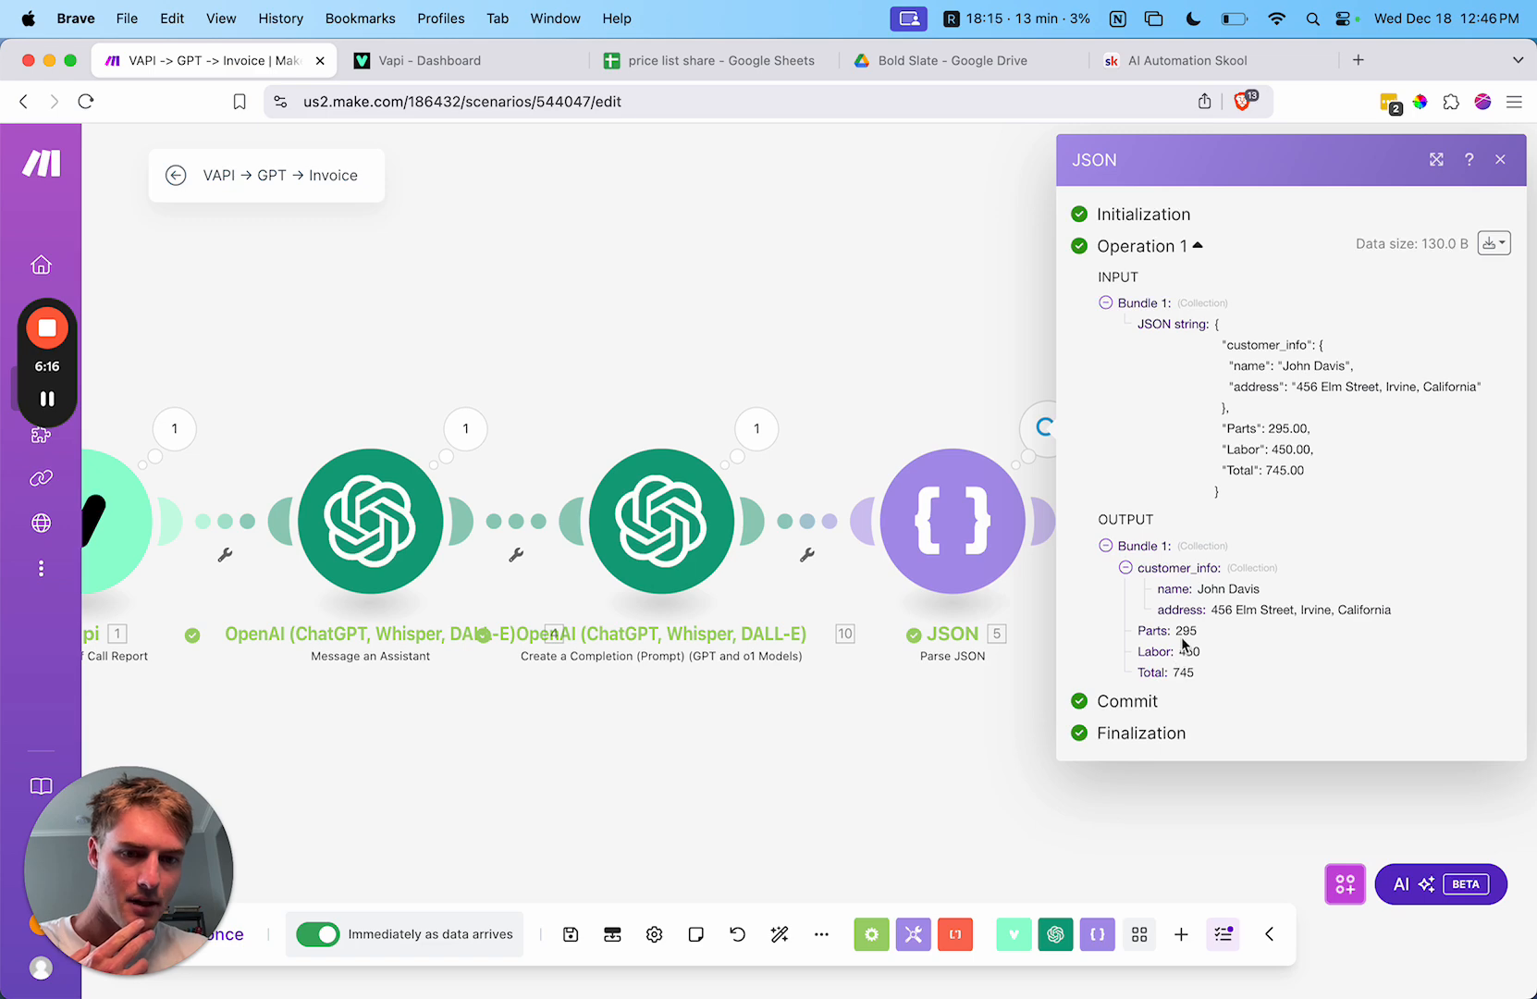
drag(1177, 637, 1193, 692)
click(945, 258)
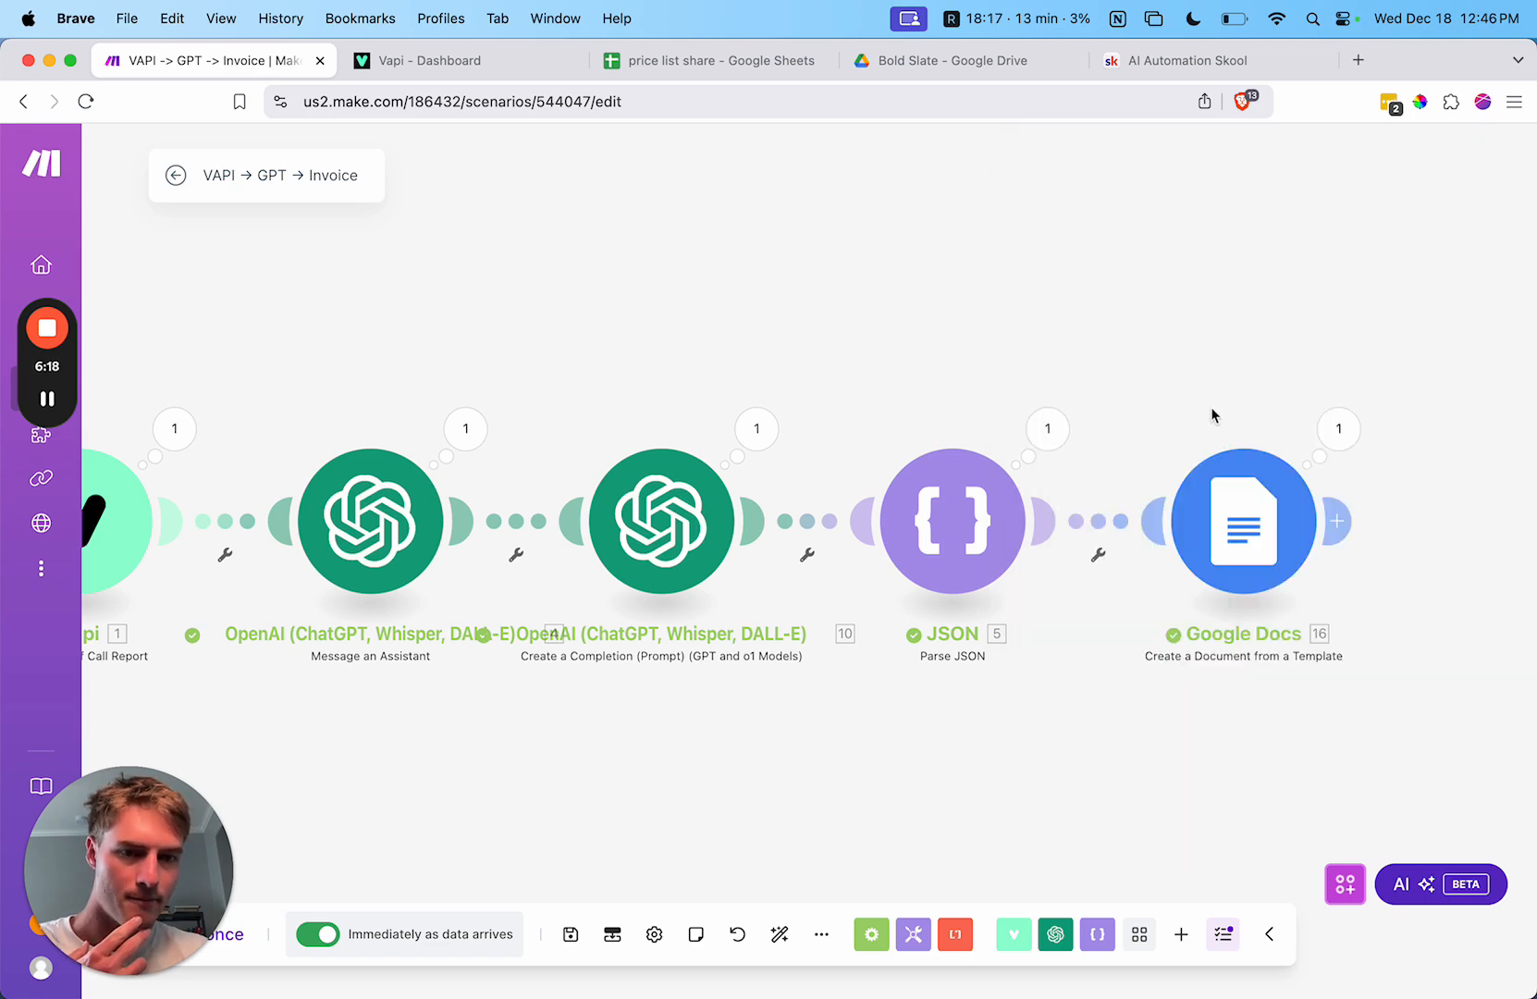
Step: Open the Google Docs module's run output, look over its input and output bundles, and close it
scroll(1207, 412, right, 3)
click(1092, 449)
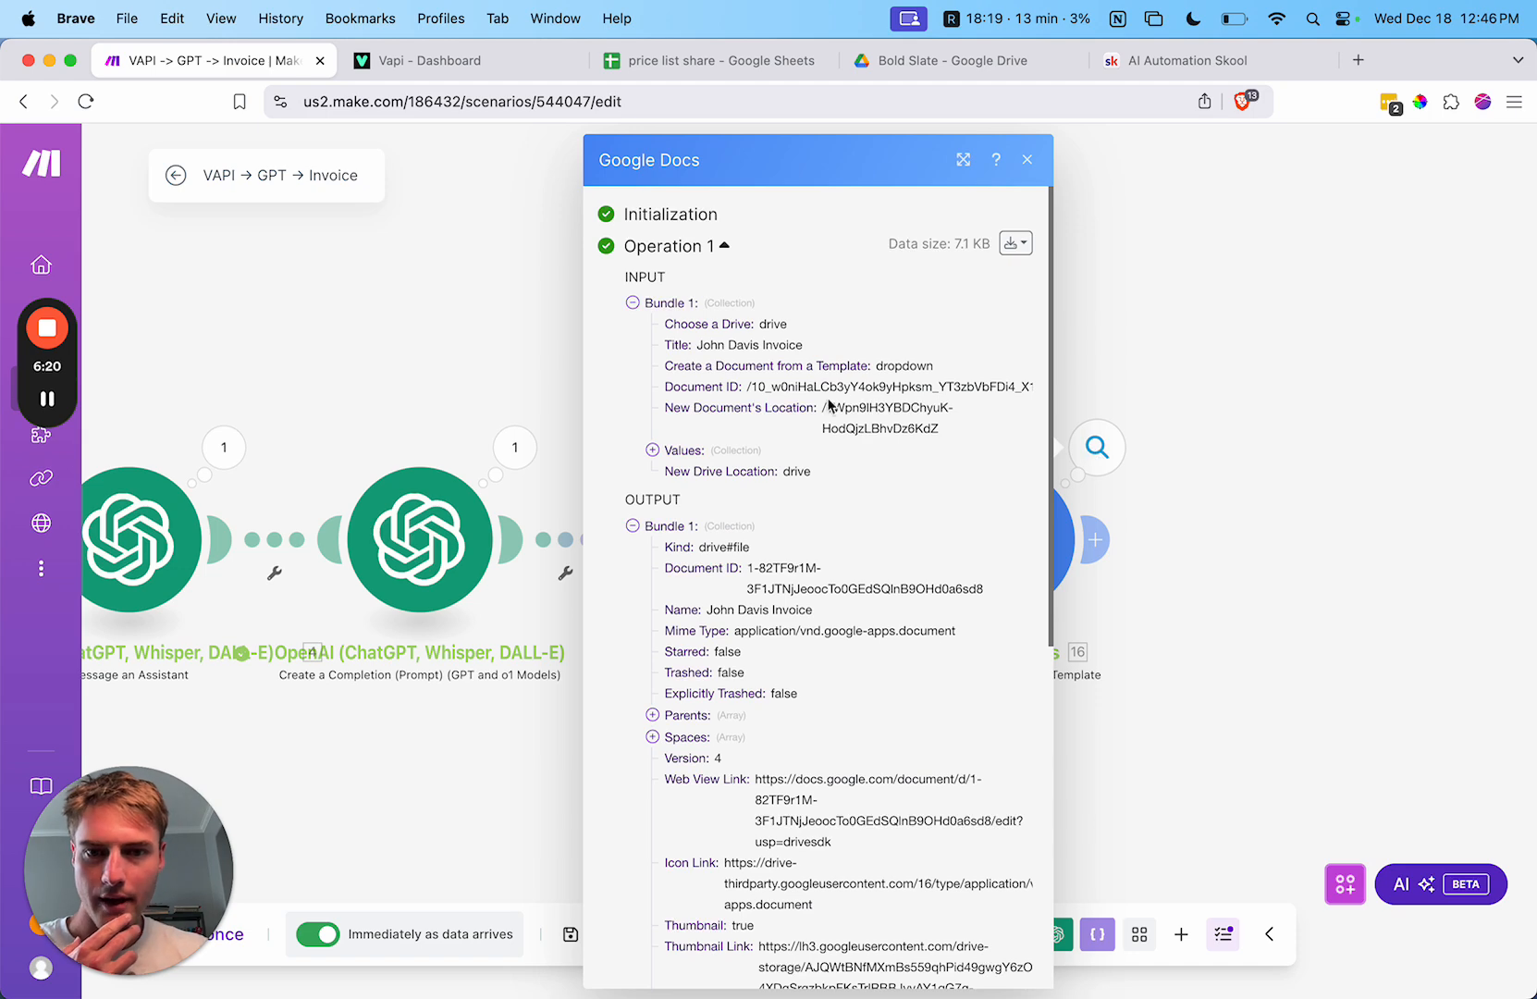
scroll(810, 584, down, 1)
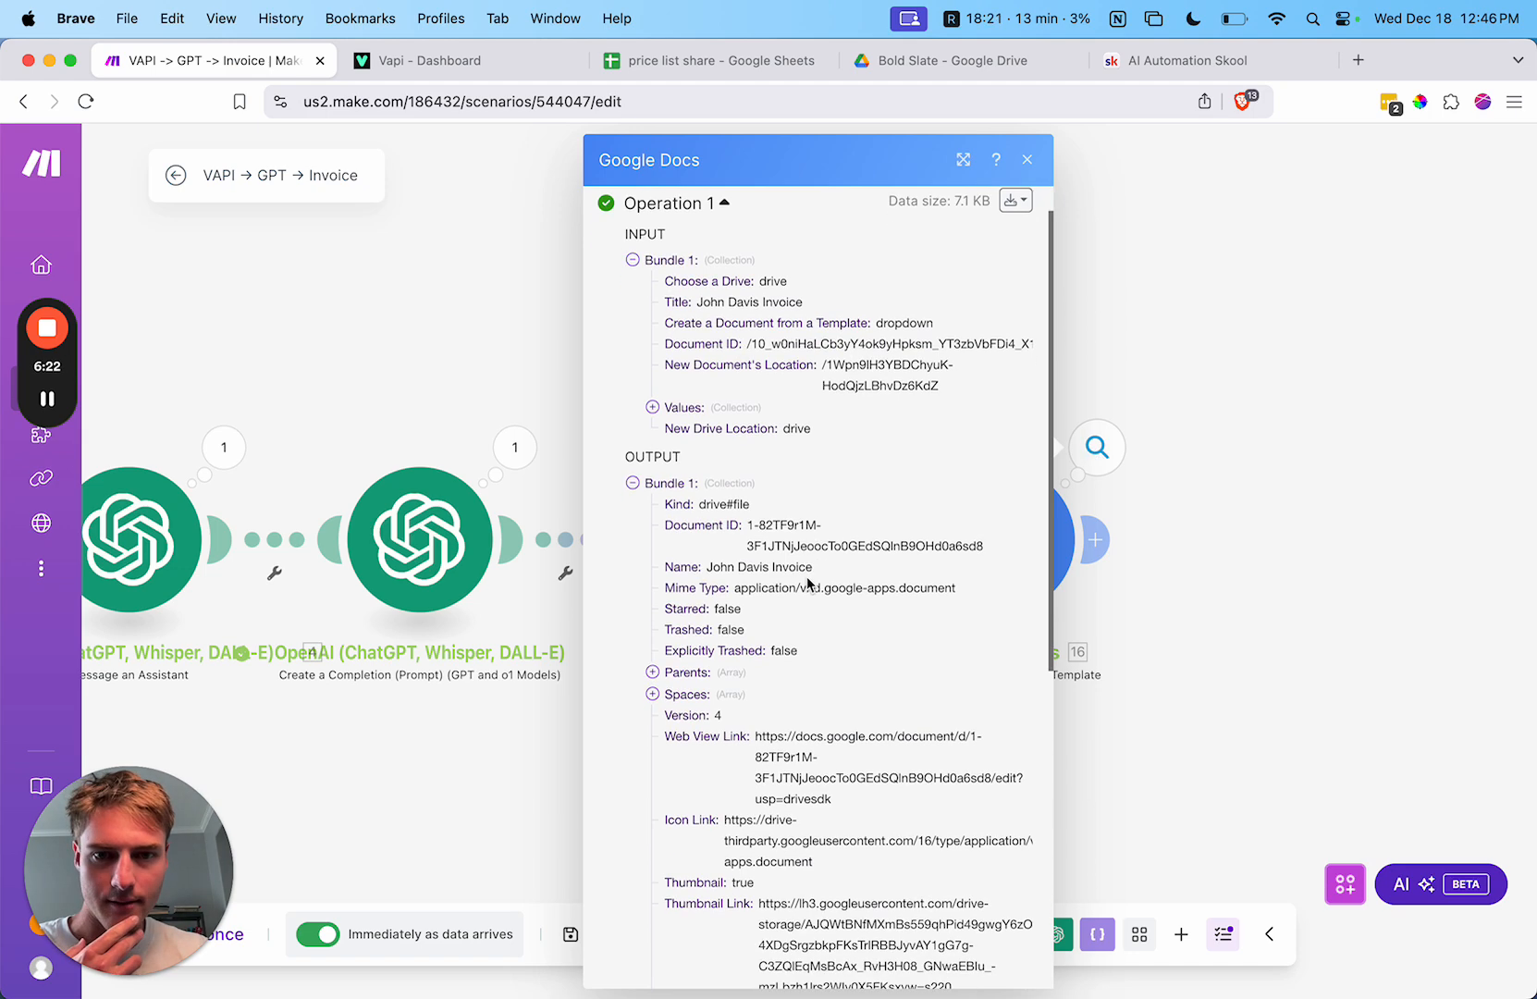
click(1208, 341)
Step: Switch to Google Drive and open the newly generated customer invoice in the Bold Slate folder
click(869, 72)
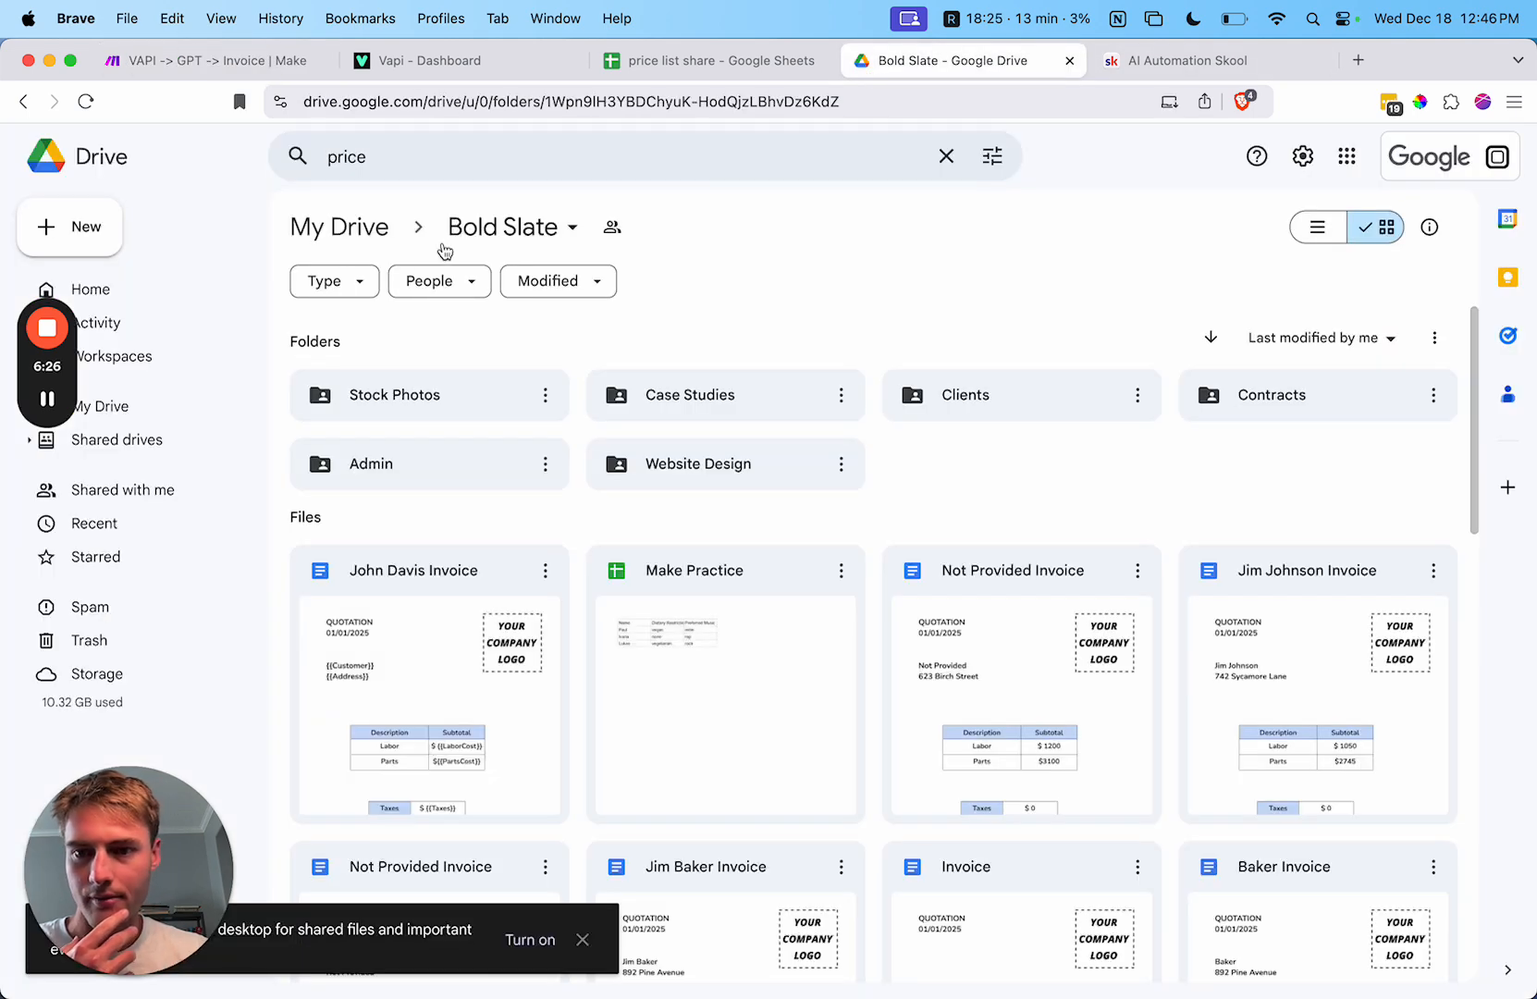
double_click(406, 659)
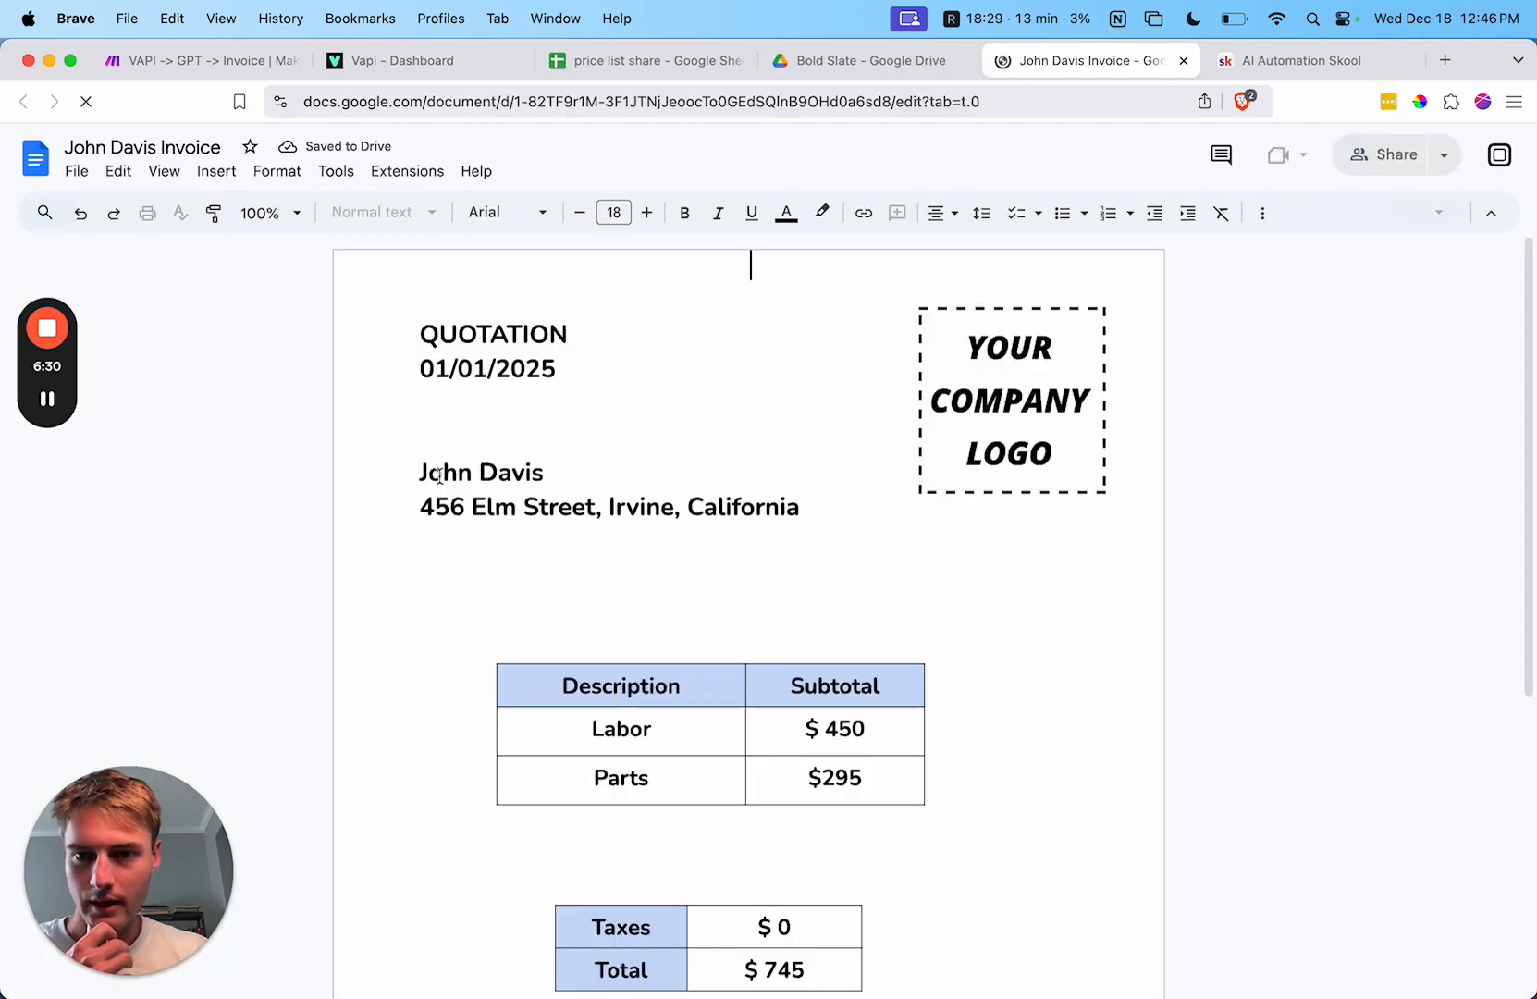
Step: Review the generated invoice's customer name, address, Labor and Parts subtotals, Taxes and Total
triple_click(439, 474)
drag(419, 506, 848, 522)
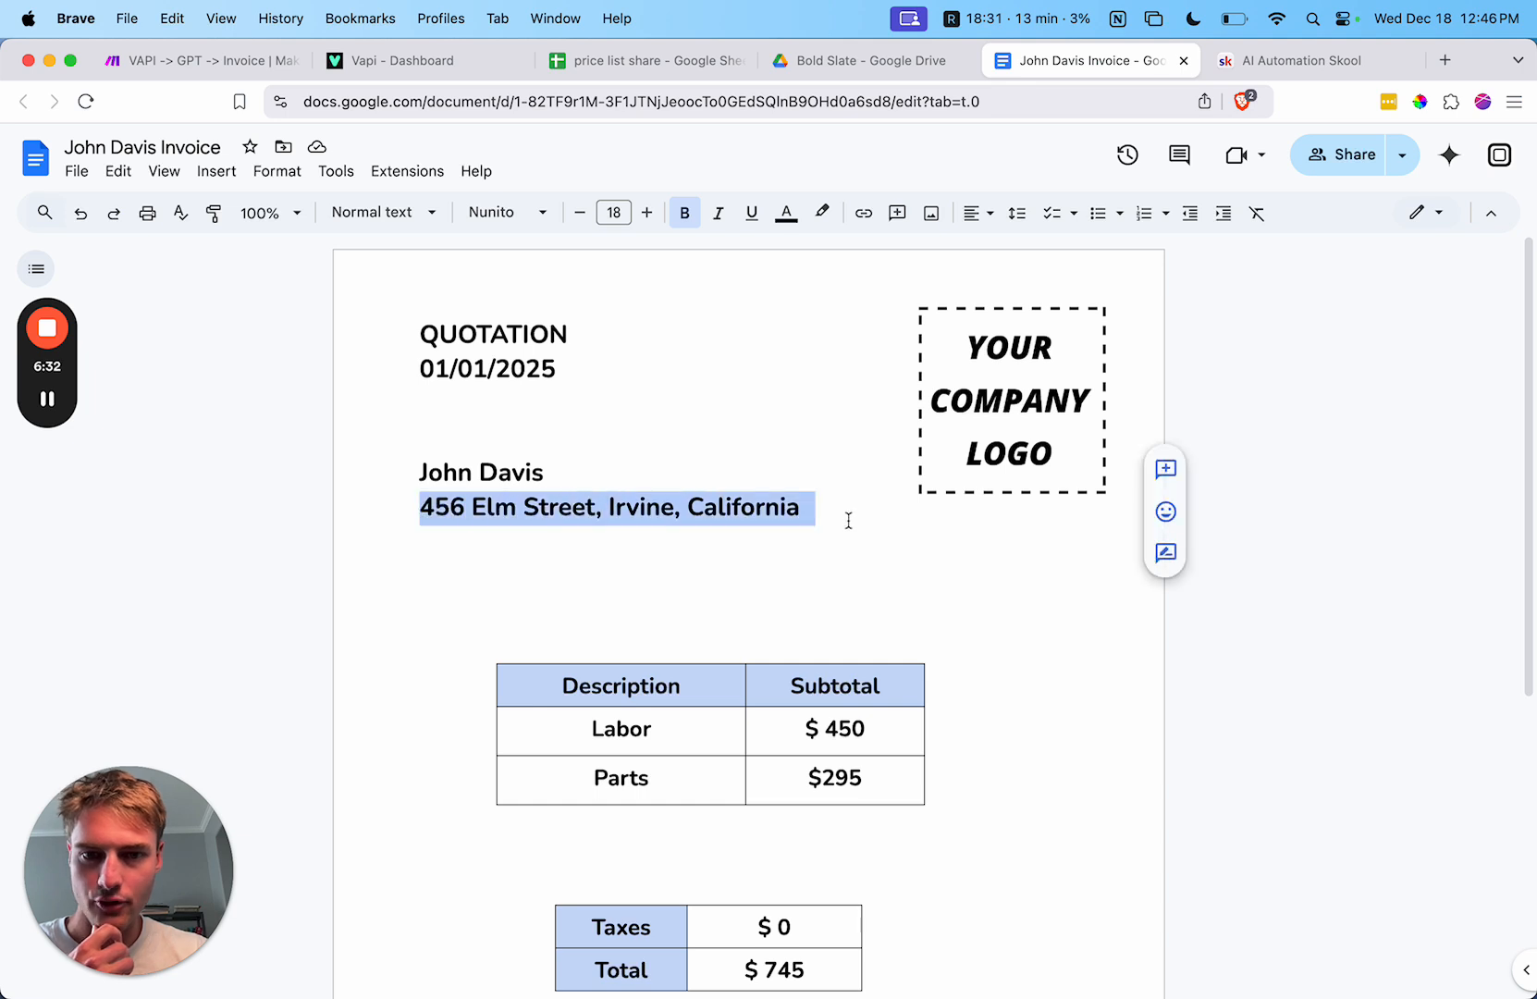
scroll(847, 522, down, 3)
click(697, 559)
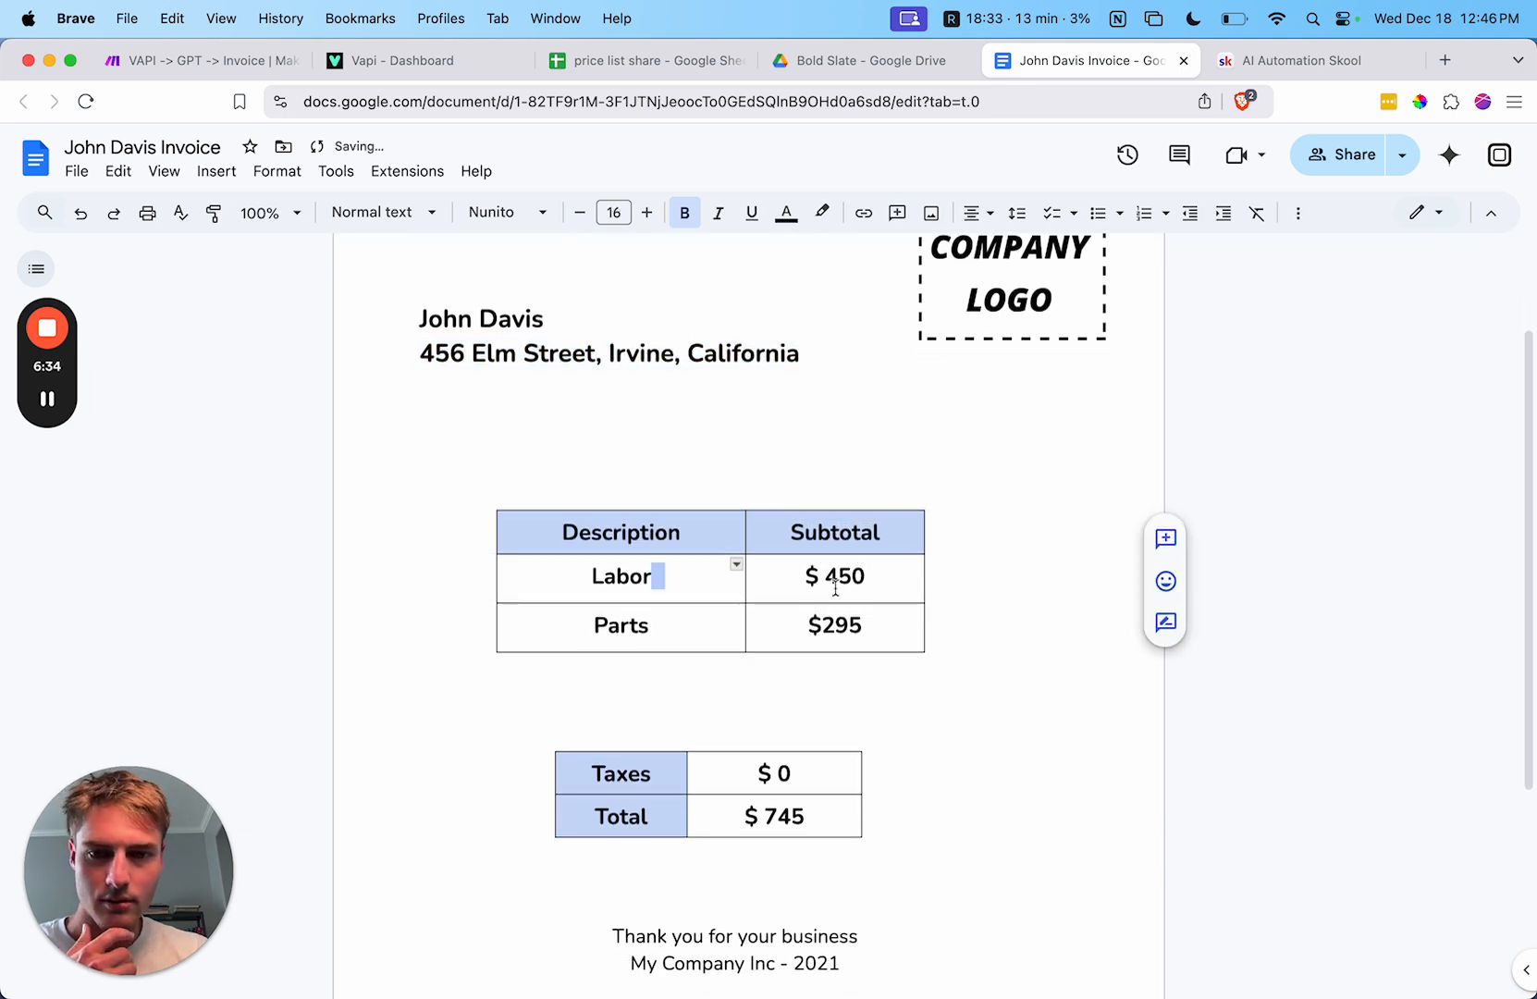
click(821, 625)
scroll(915, 826, down, 2)
click(793, 568)
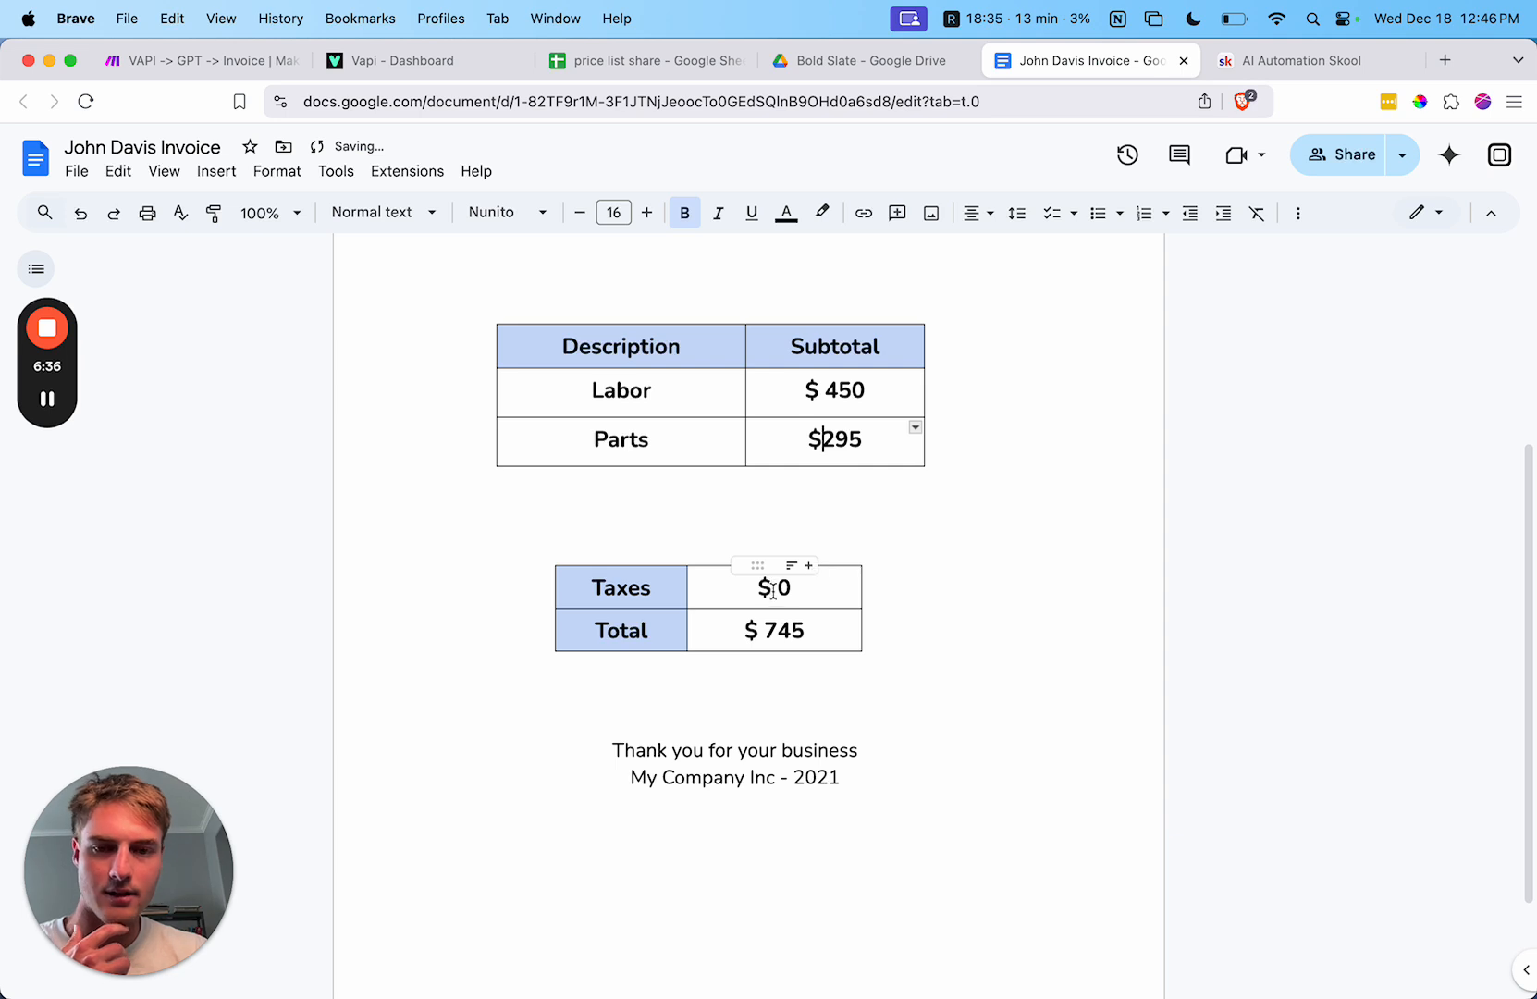
click(782, 631)
click(985, 629)
scroll(1029, 632, up, 5)
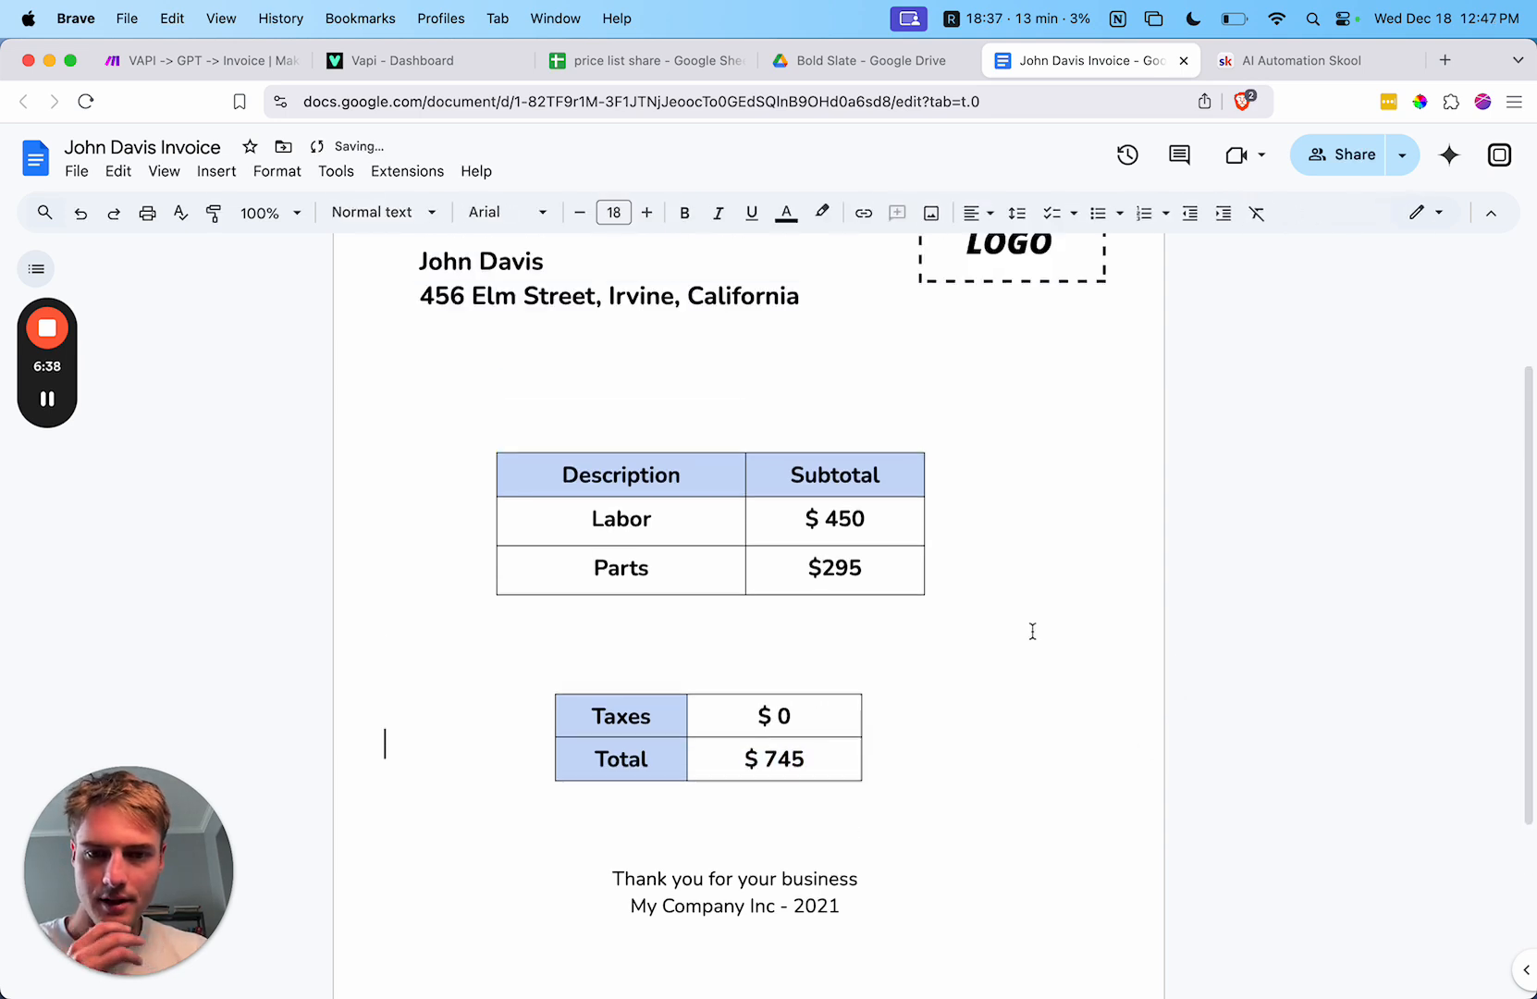
scroll(860, 490, down, 1)
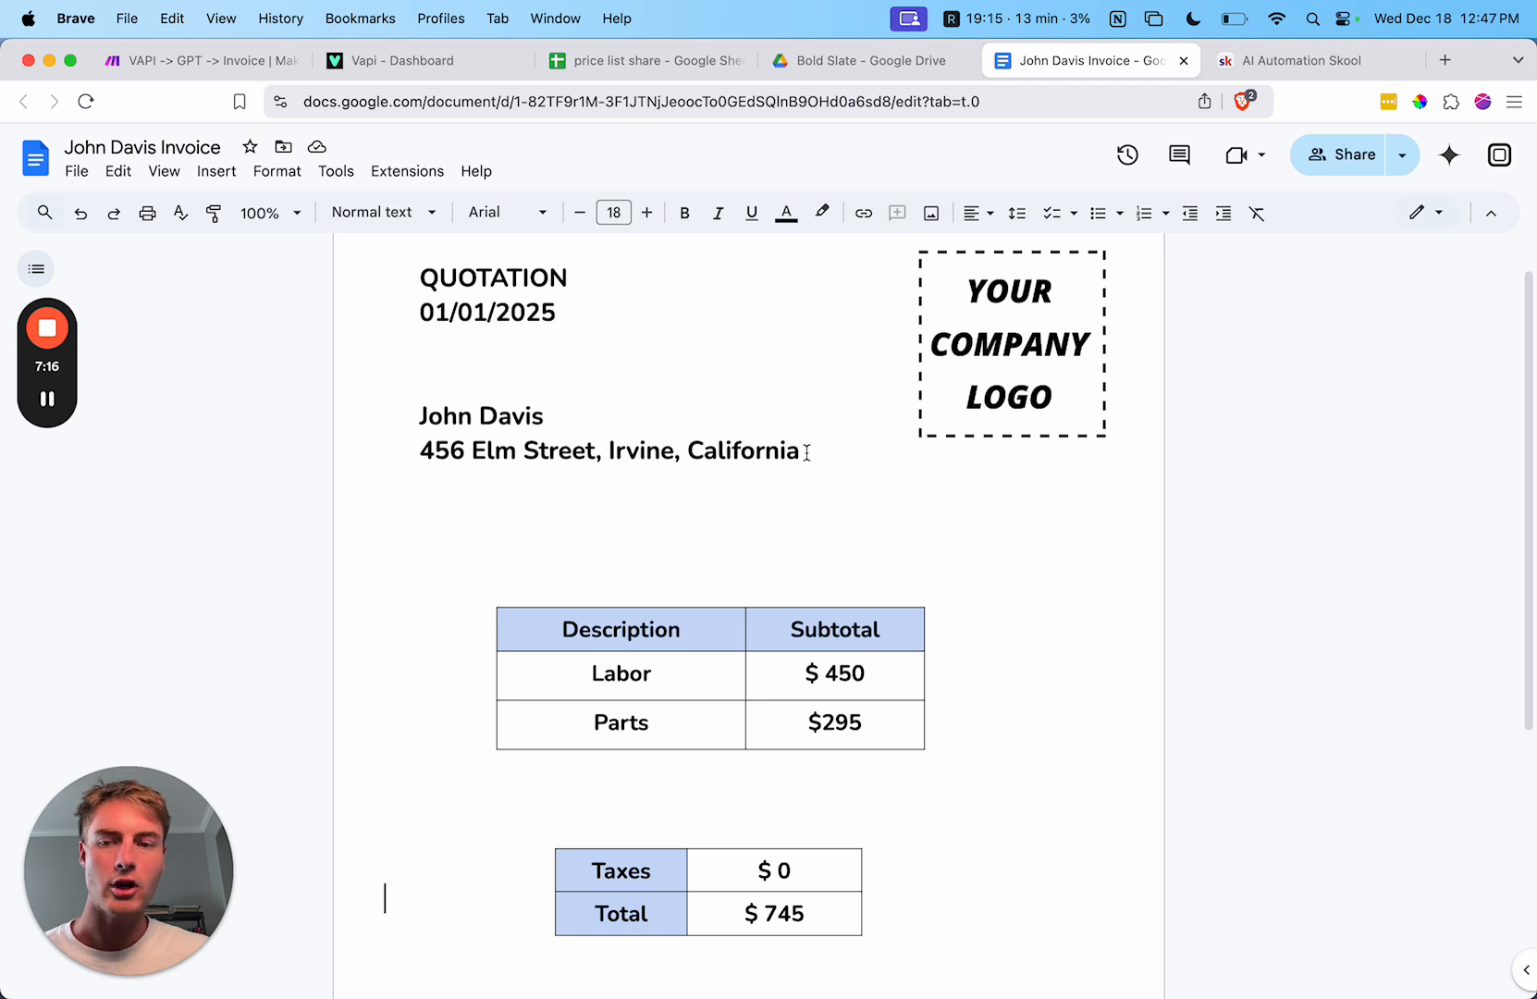
Step: Revisit the Make scenario, switch to the AI Automation Skool community and open the Make.com Library course in its Classroom
click(174, 59)
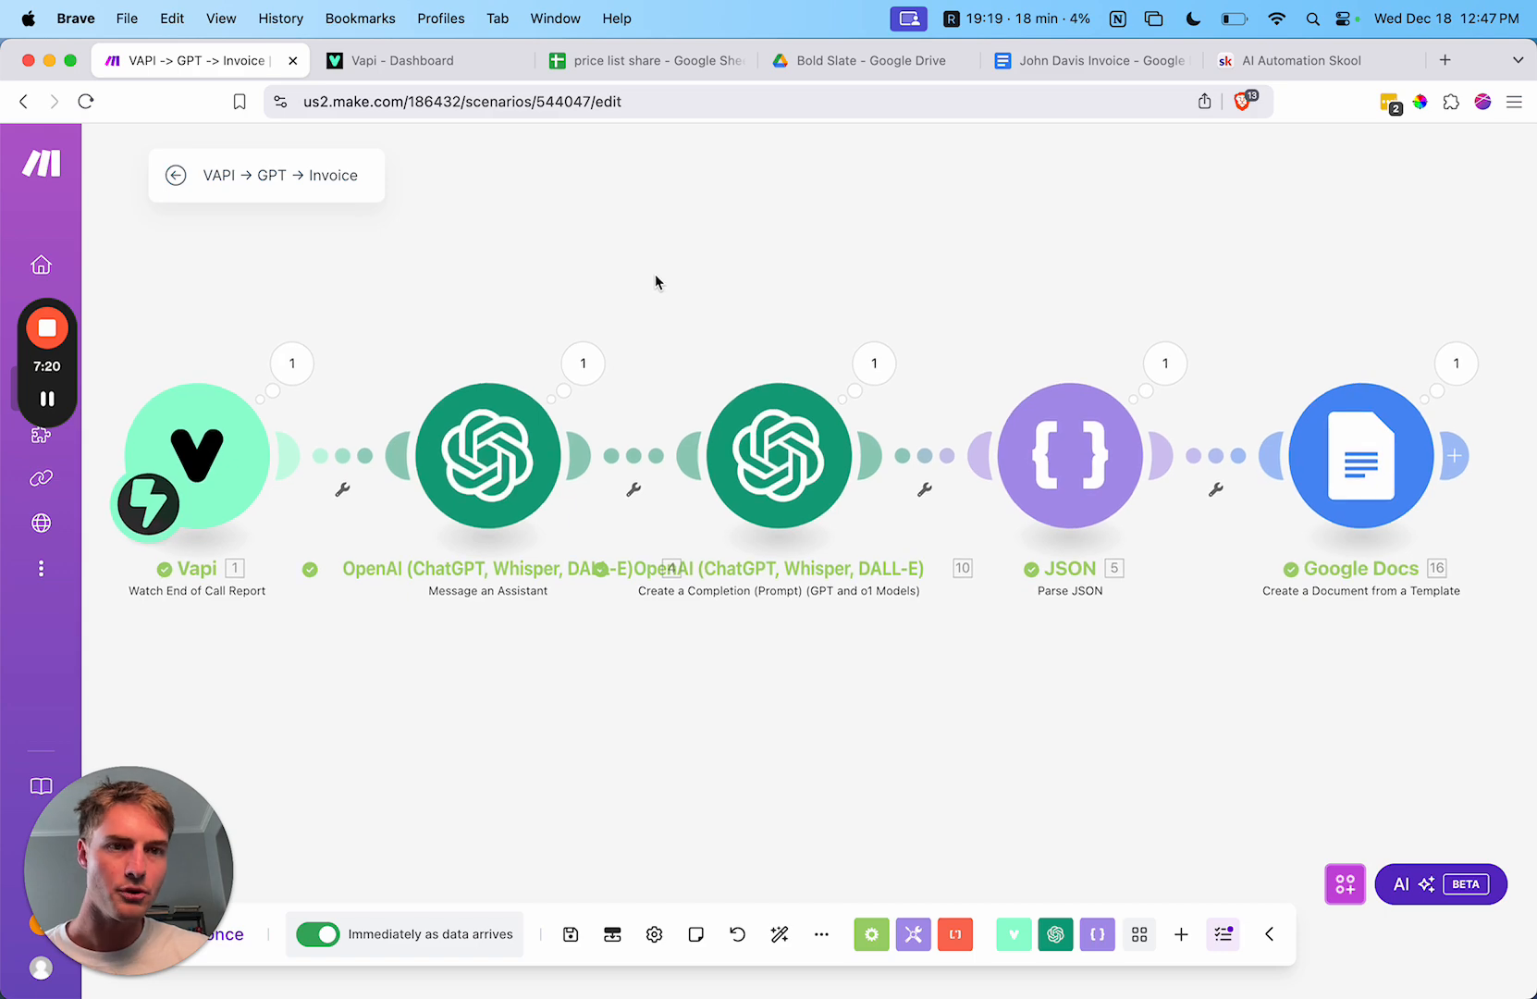
click(1355, 64)
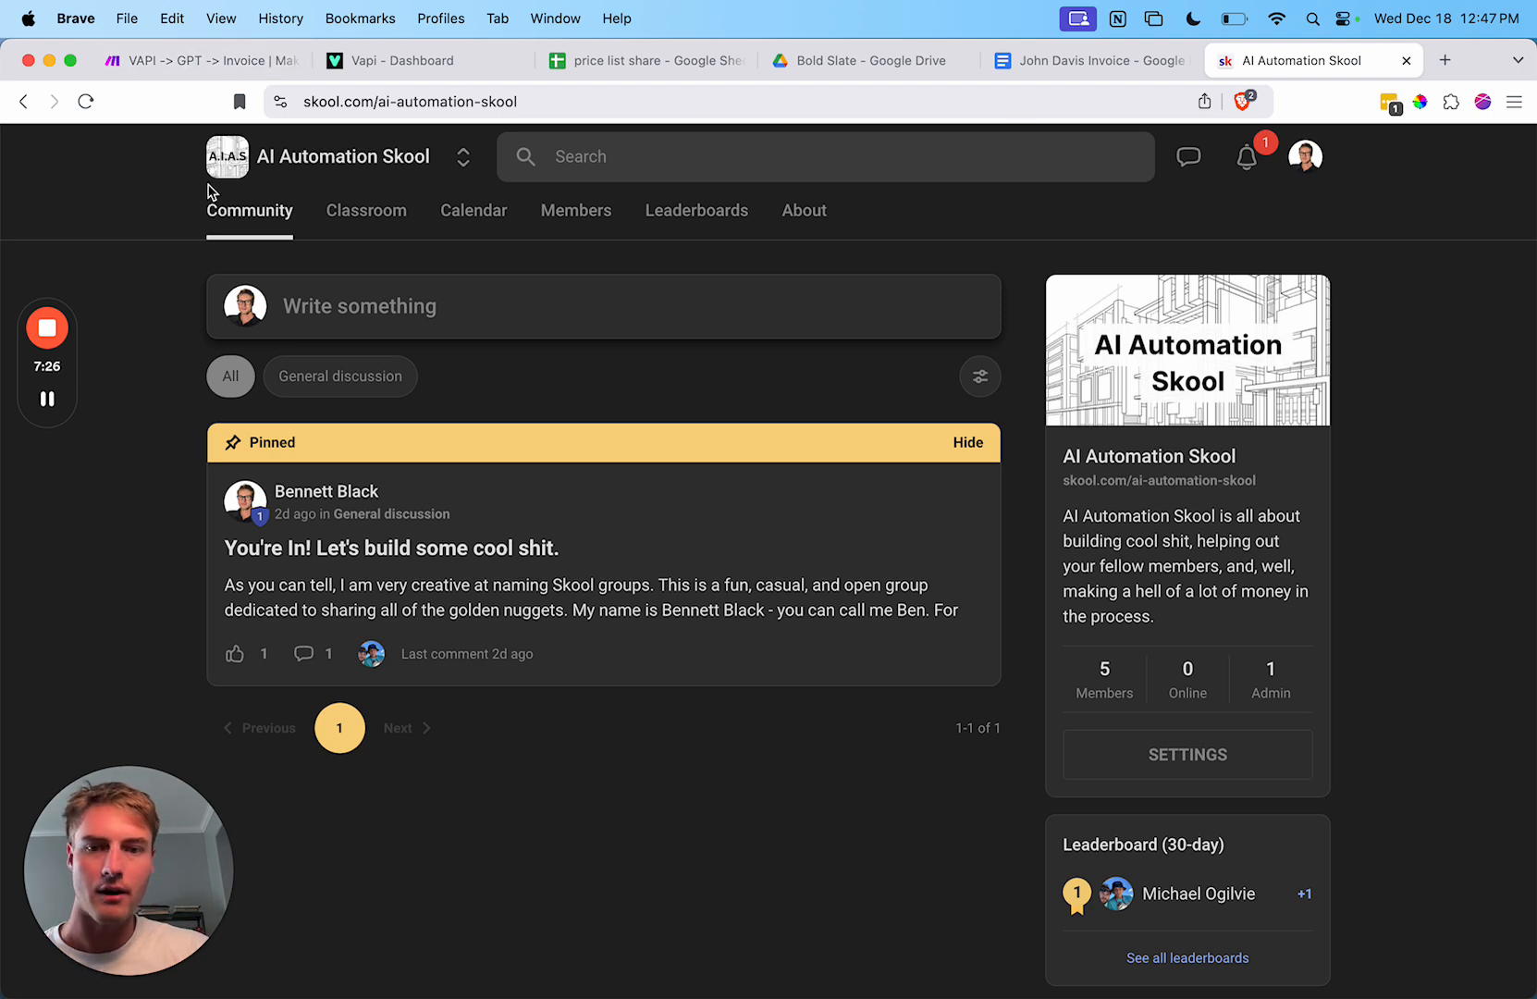
click(365, 211)
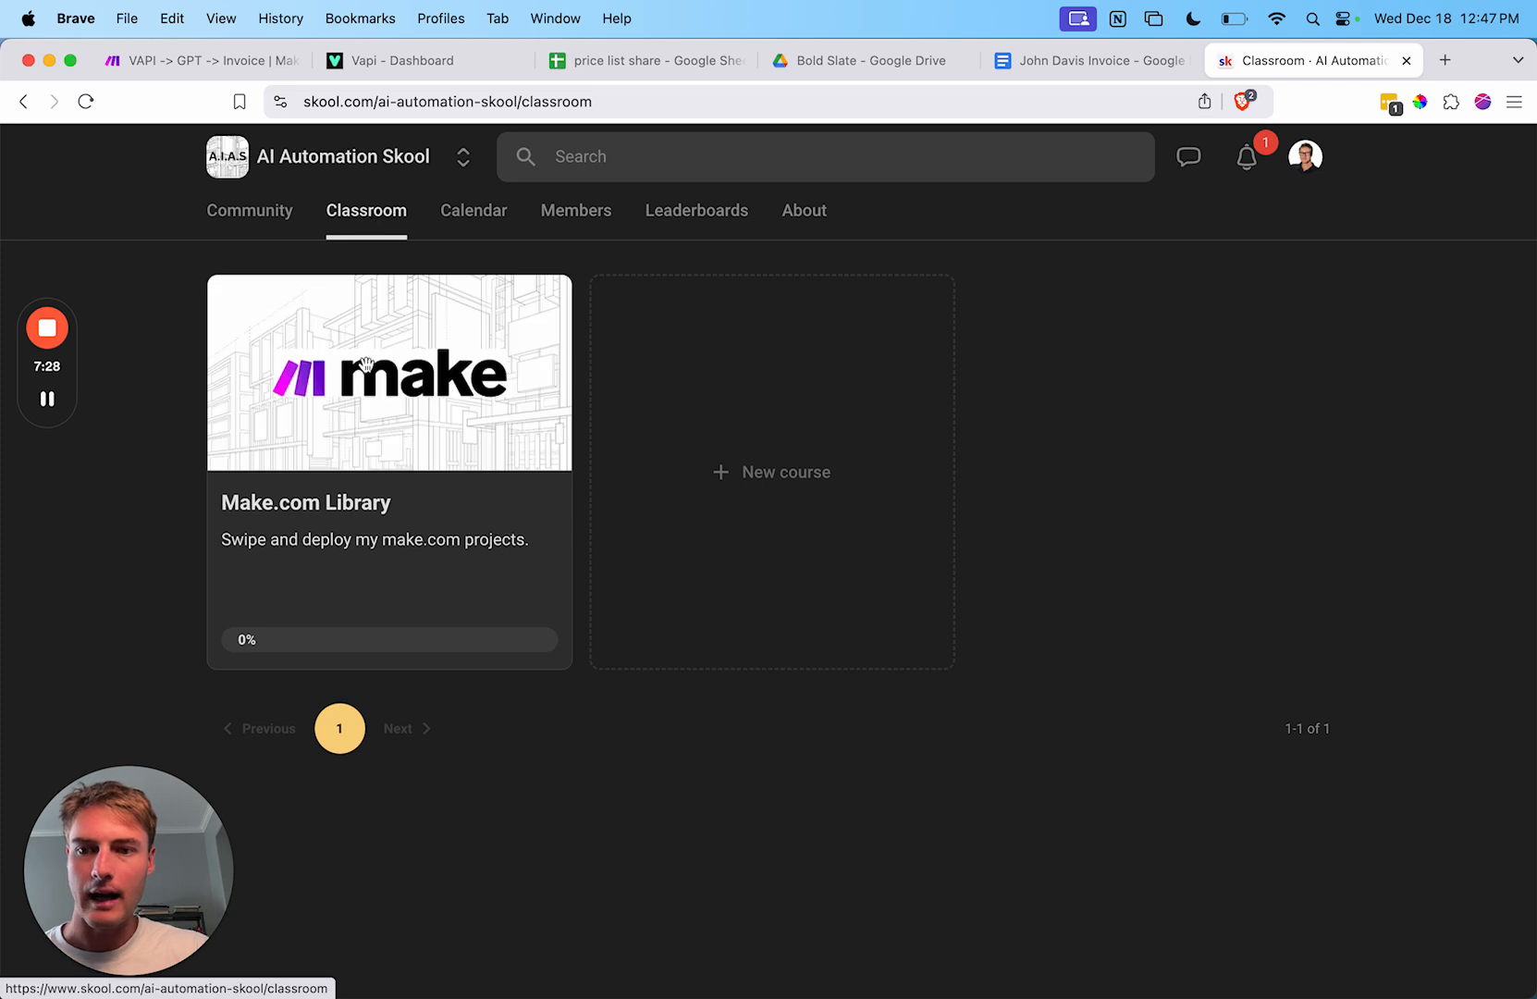
click(340, 549)
scroll(769, 651, down, 1)
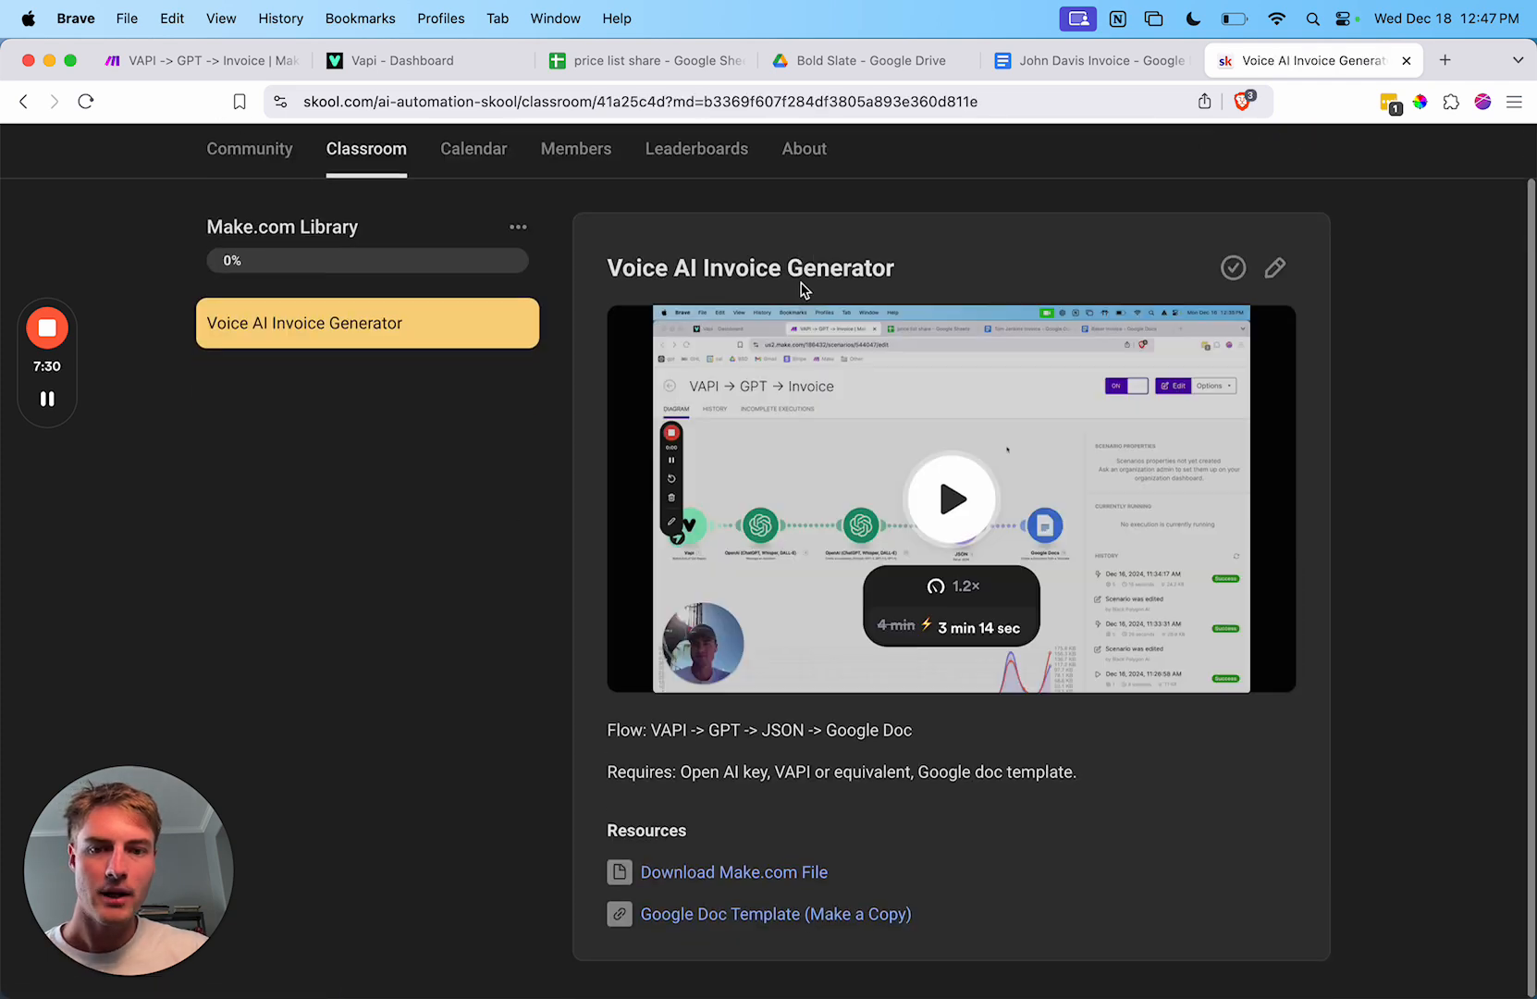
Step: Look over the Voice AI Invoice Generator lesson, including its video, flow, requirements and downloadable resources
scroll(847, 595, up, 1)
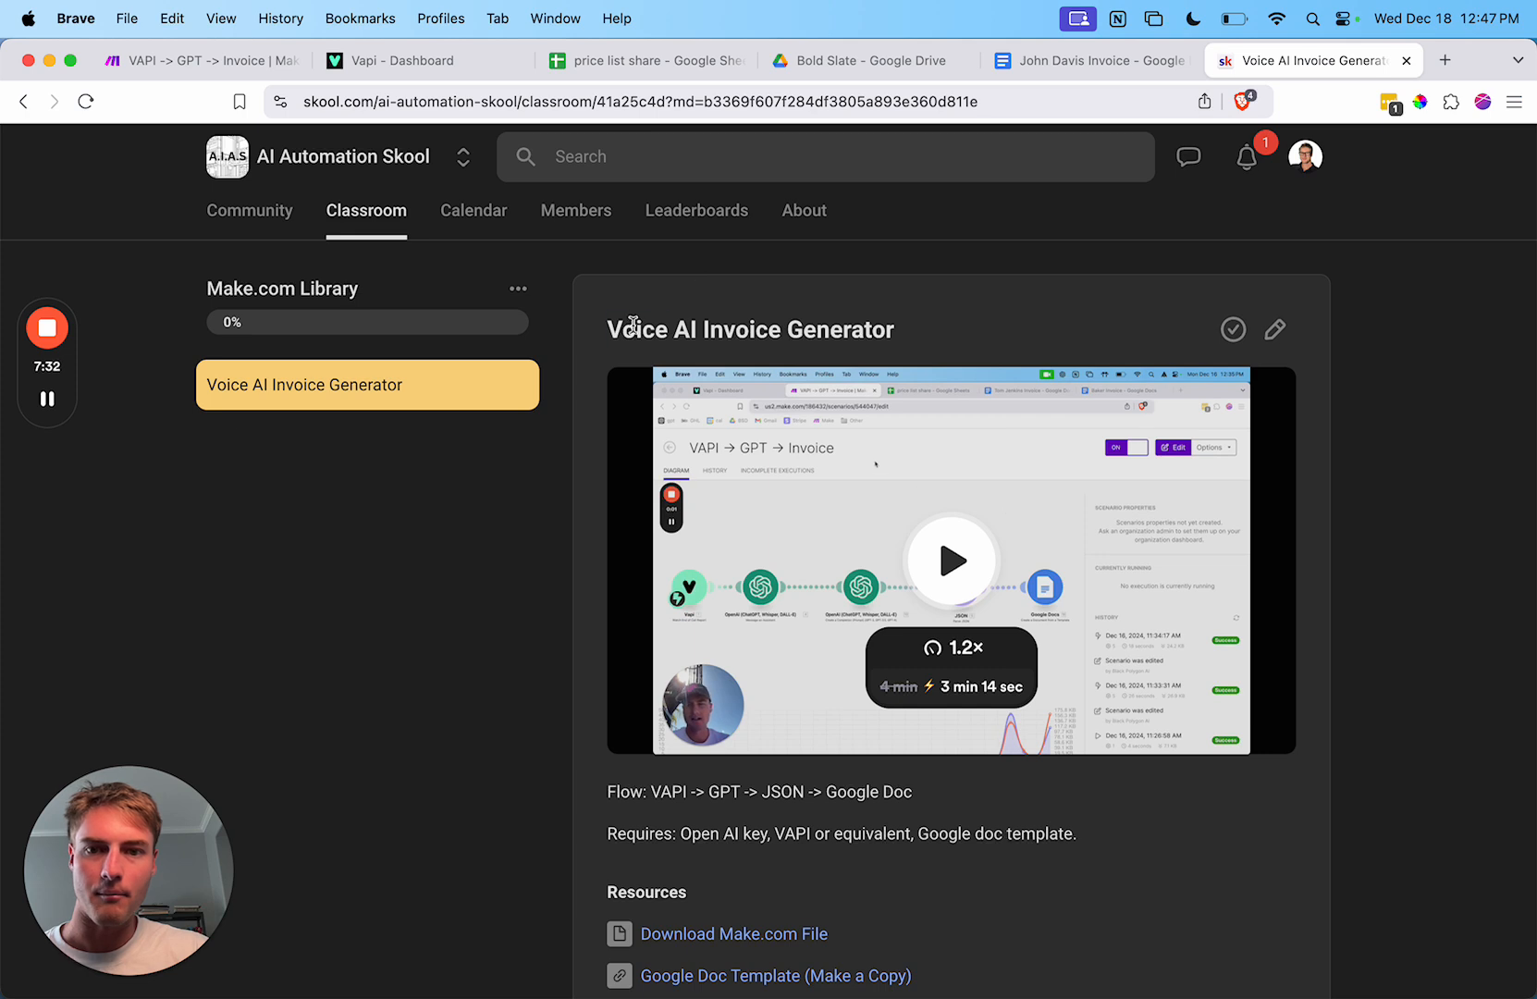
triple_click(632, 323)
click(1047, 318)
scroll(710, 816, down, 2)
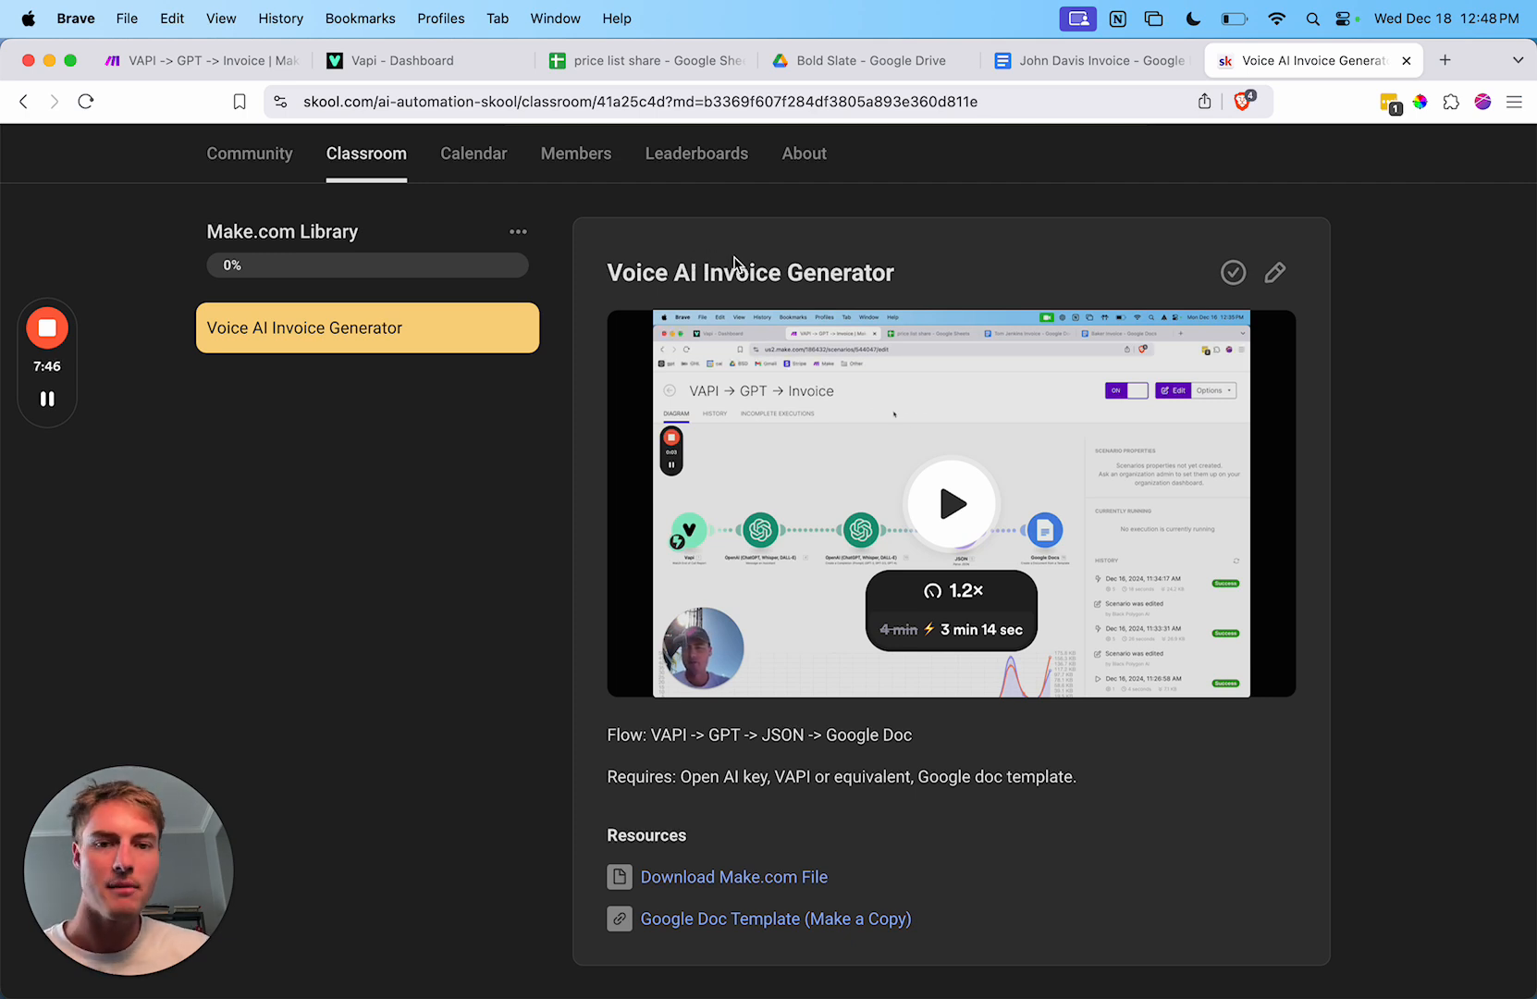
click(140, 33)
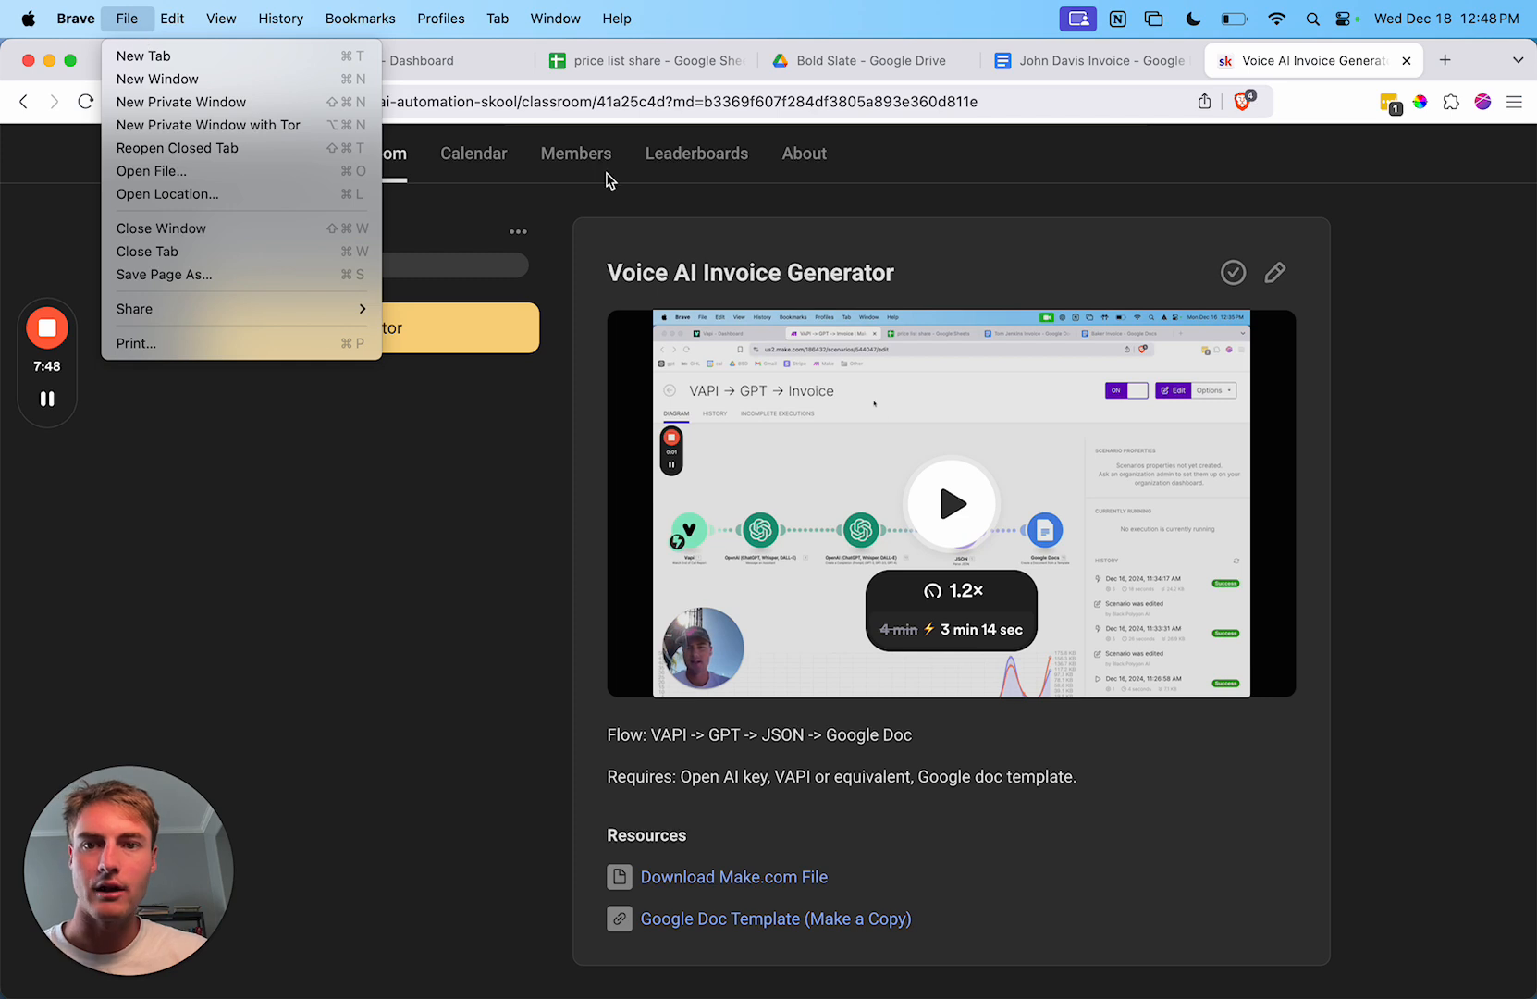
click(860, 193)
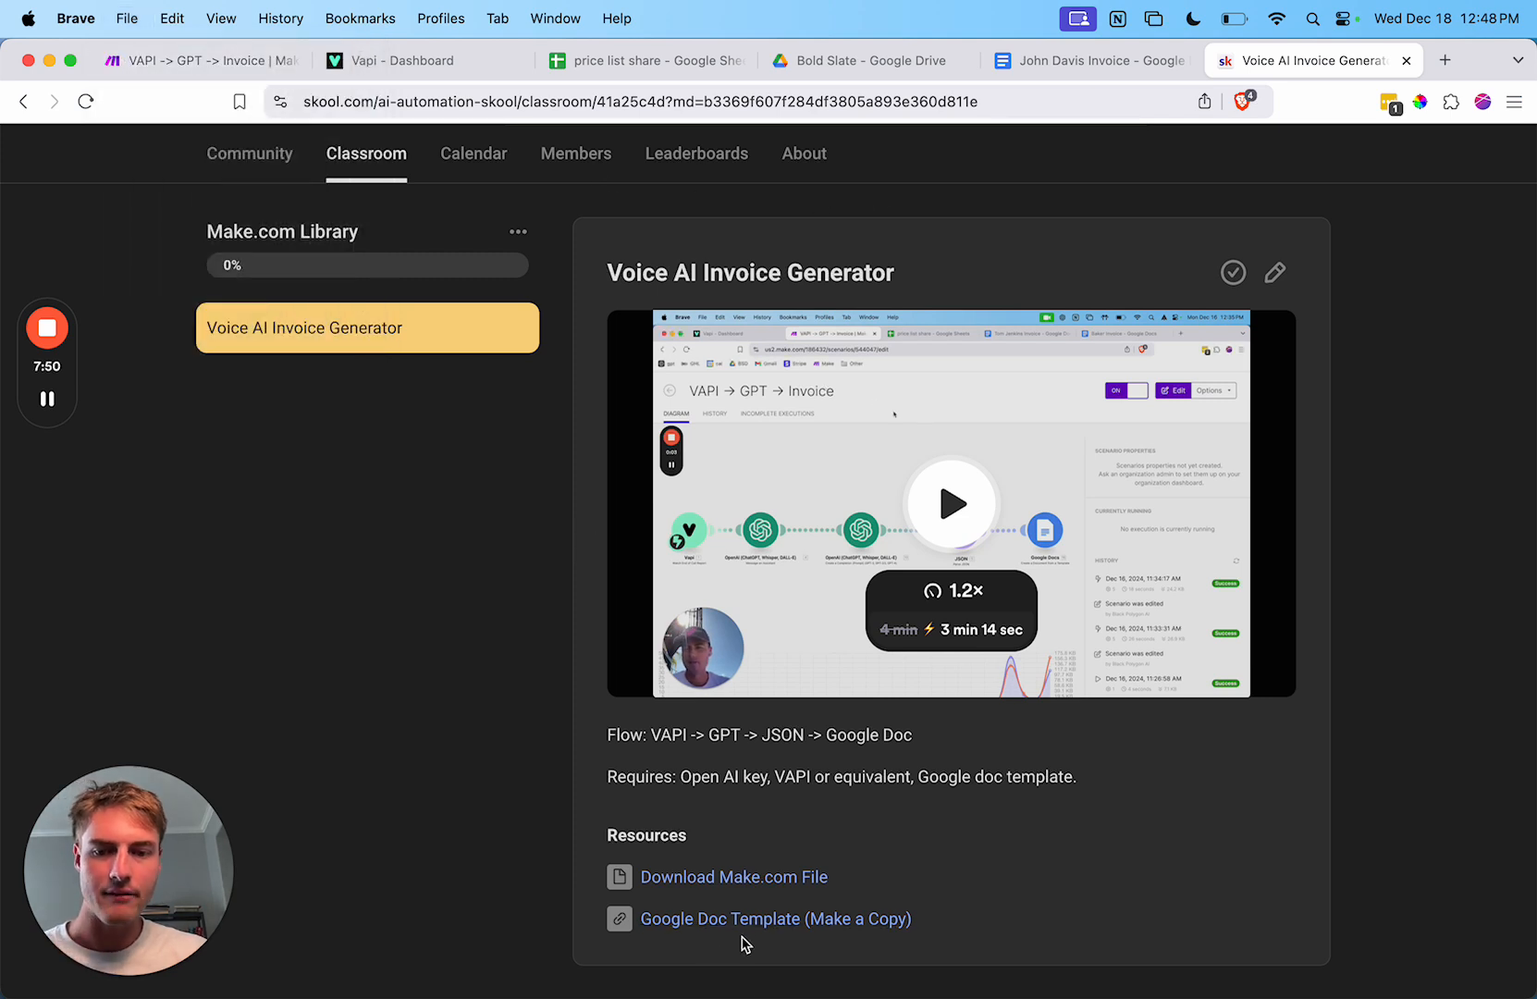
Step: Return to the generated customer invoice in Google Docs and bookmark its page in the browser
click(1096, 60)
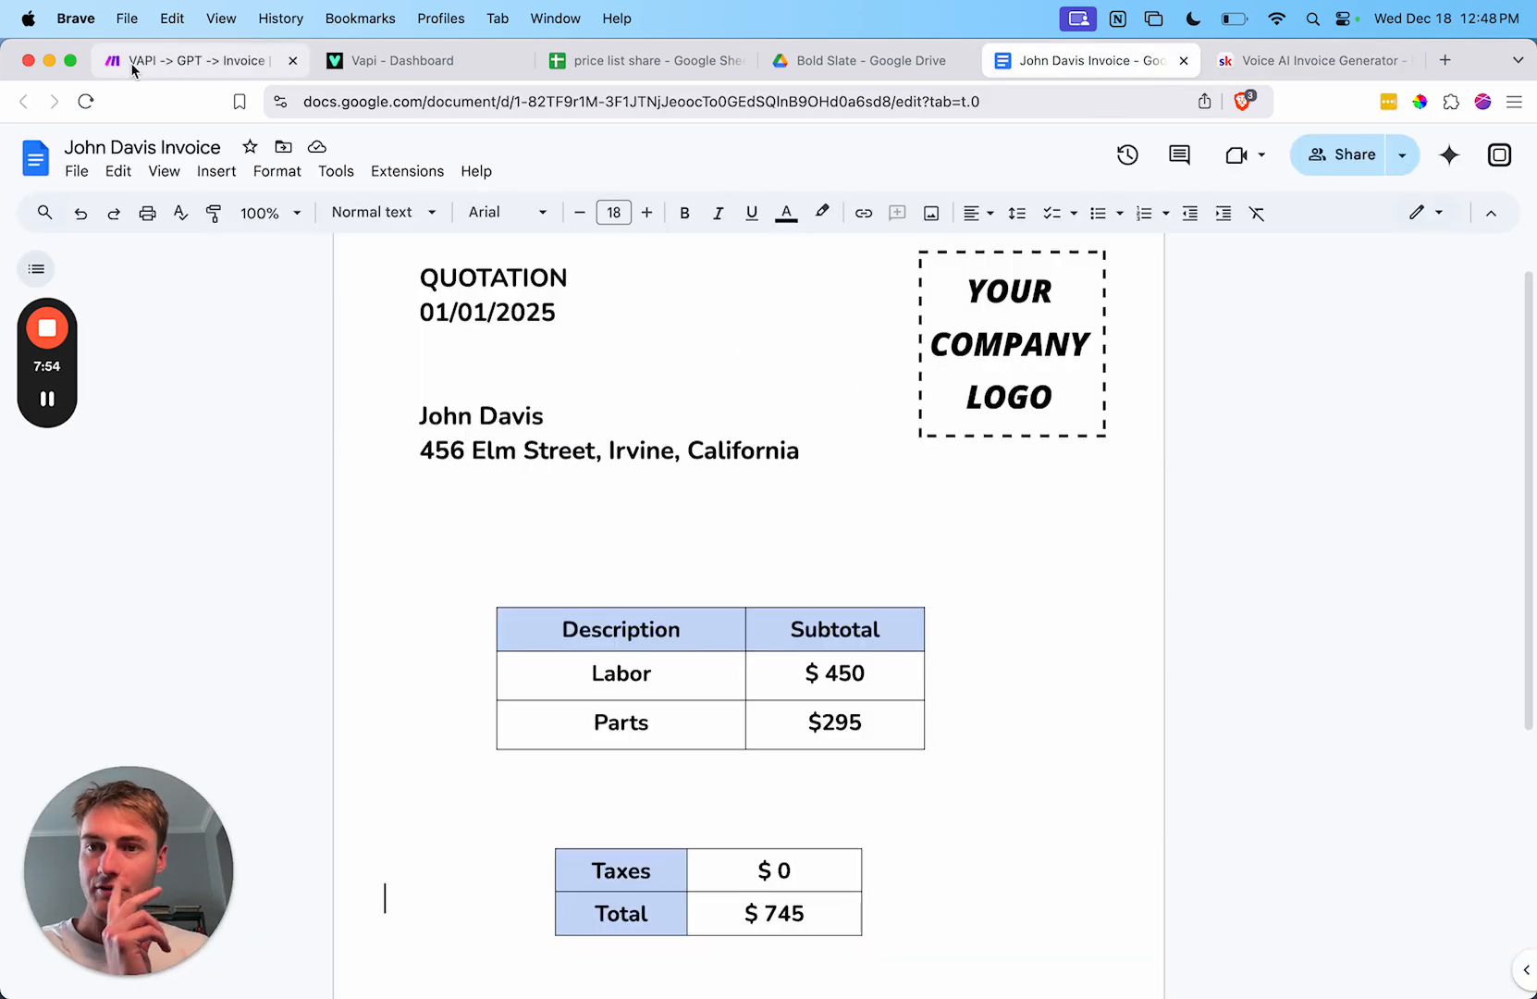
click(238, 101)
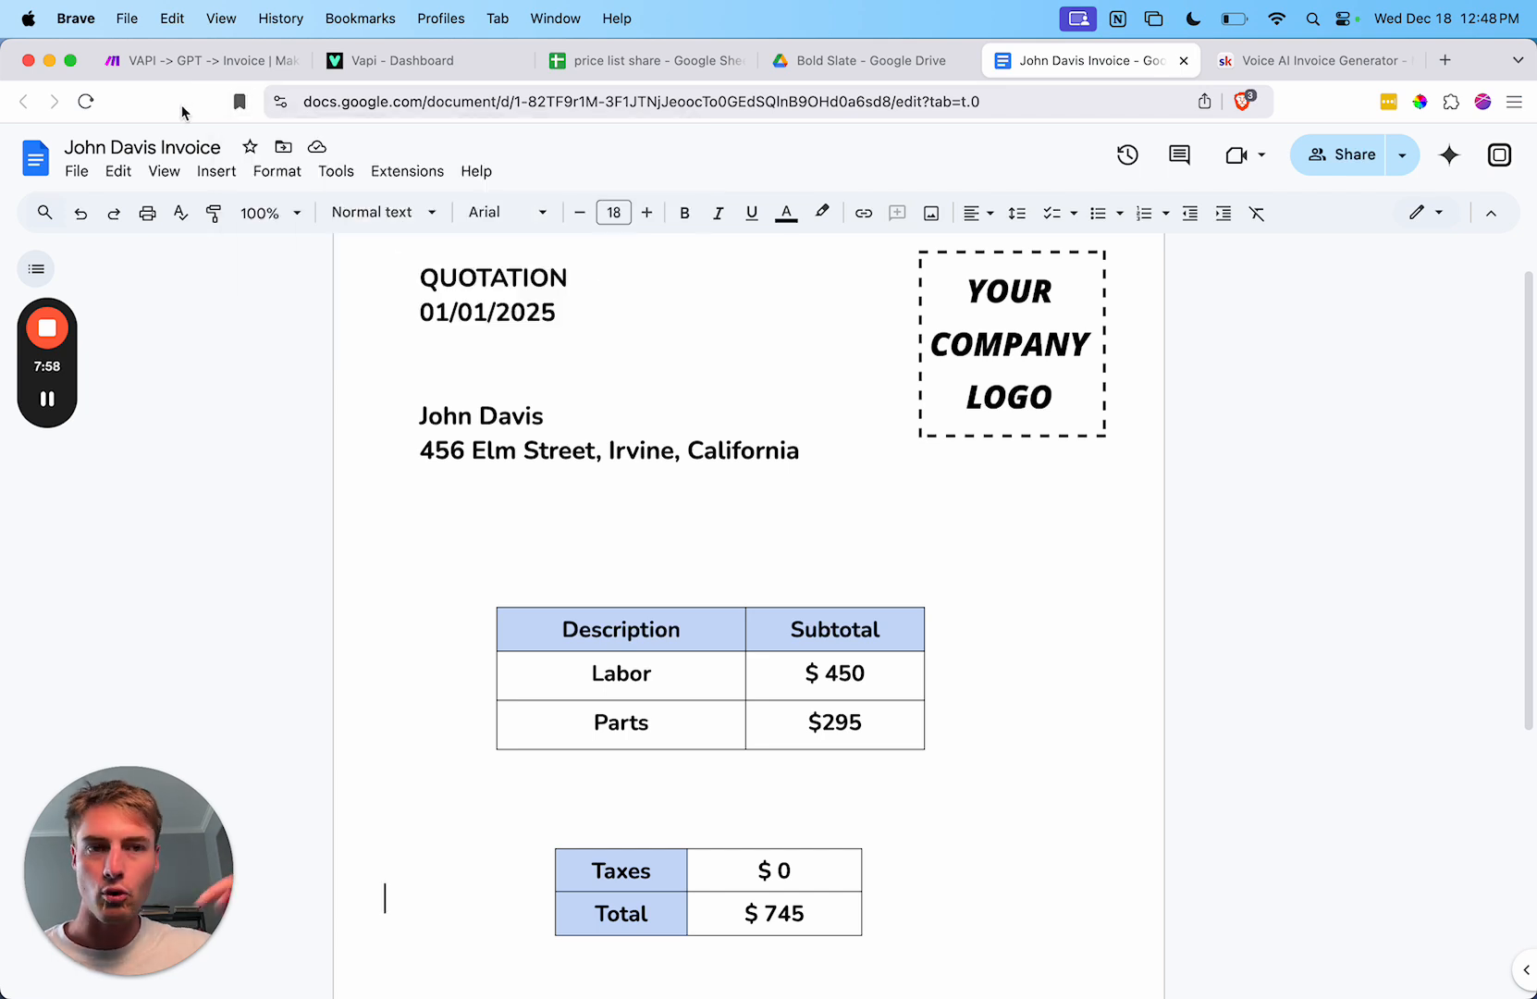